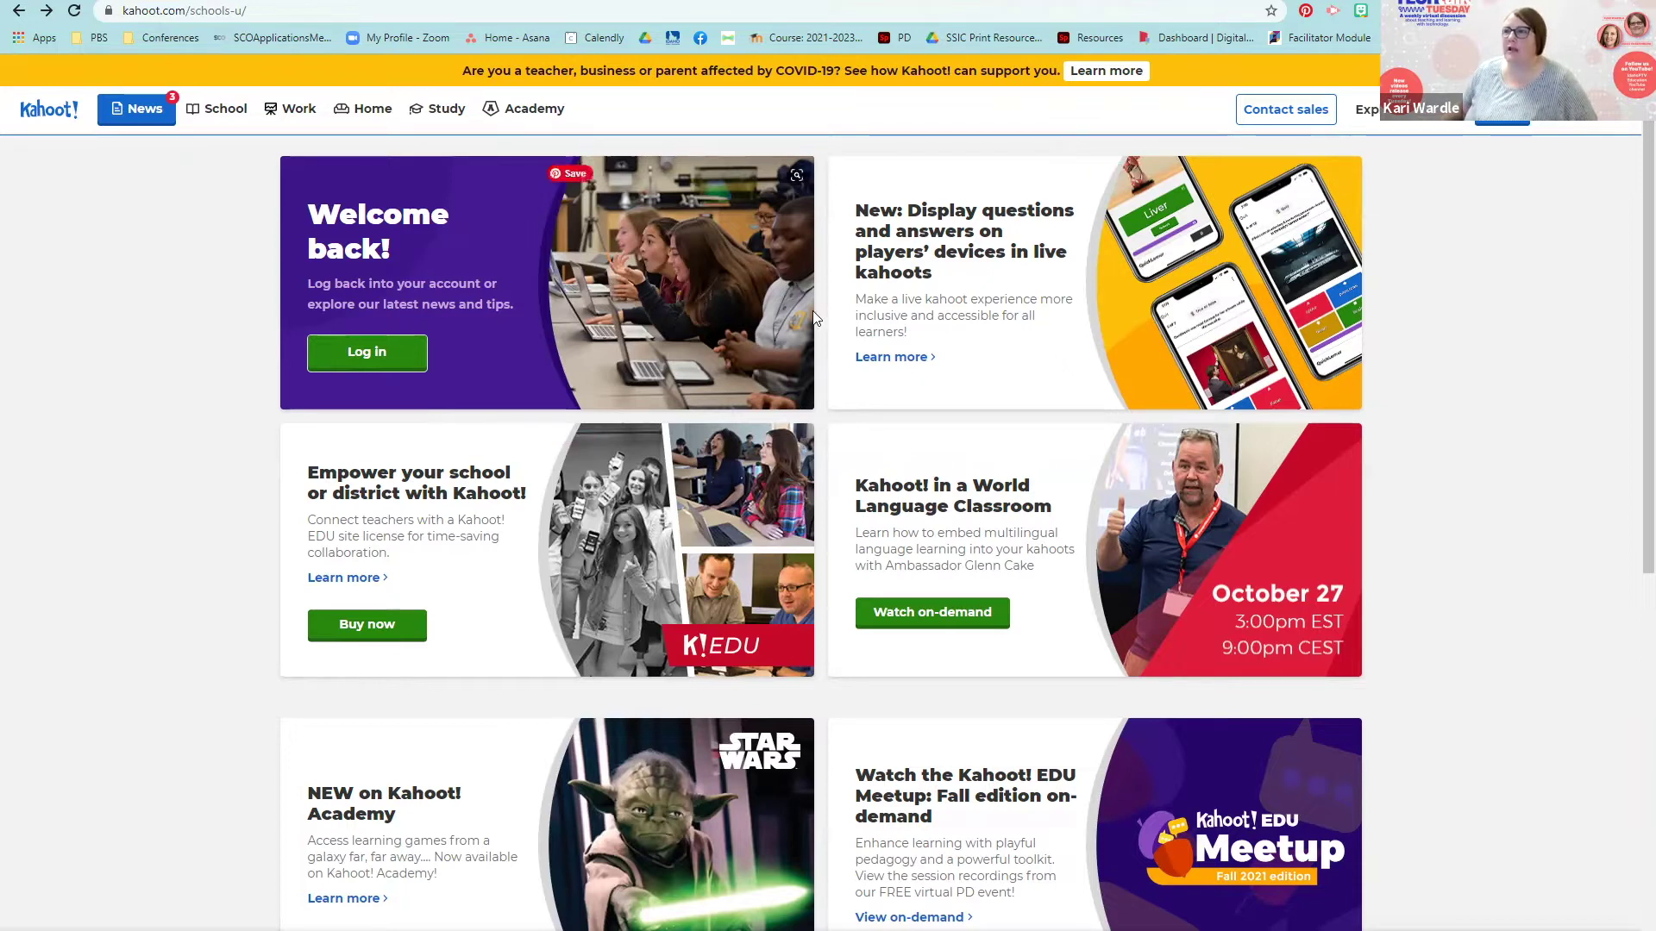
Step: Scroll the Kahoot! home dashboard to review collections, what's new, your kahoots and latest reports
scroll(761, 499, down, 5)
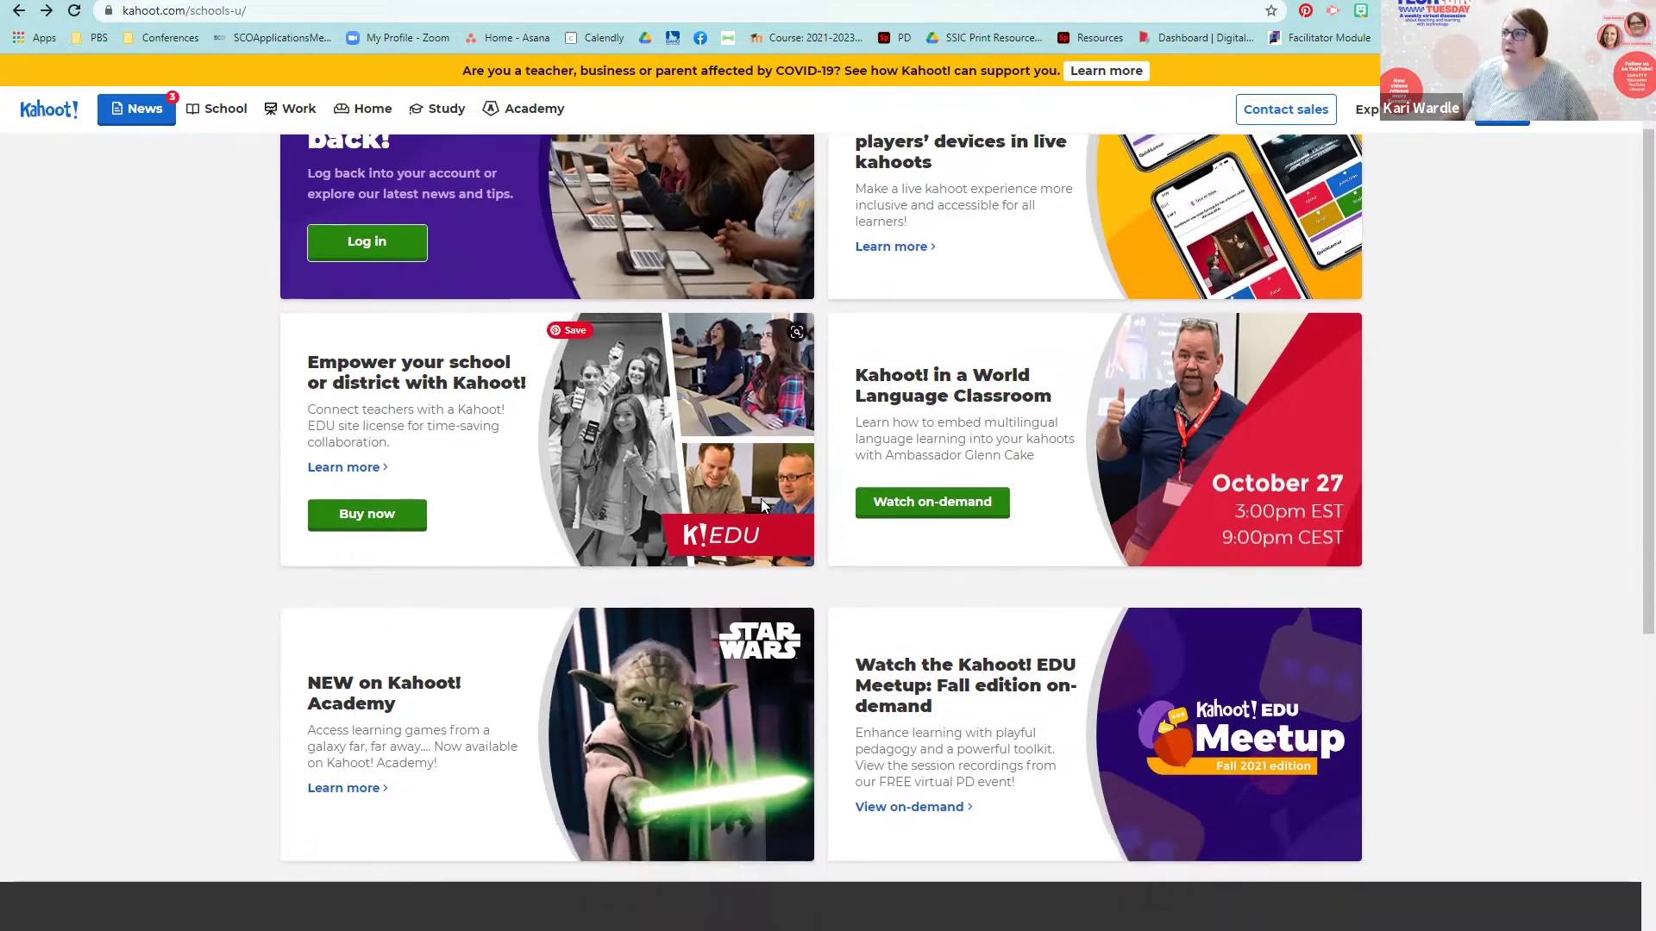
scroll(764, 495, up, 1)
scroll(764, 495, up, 3)
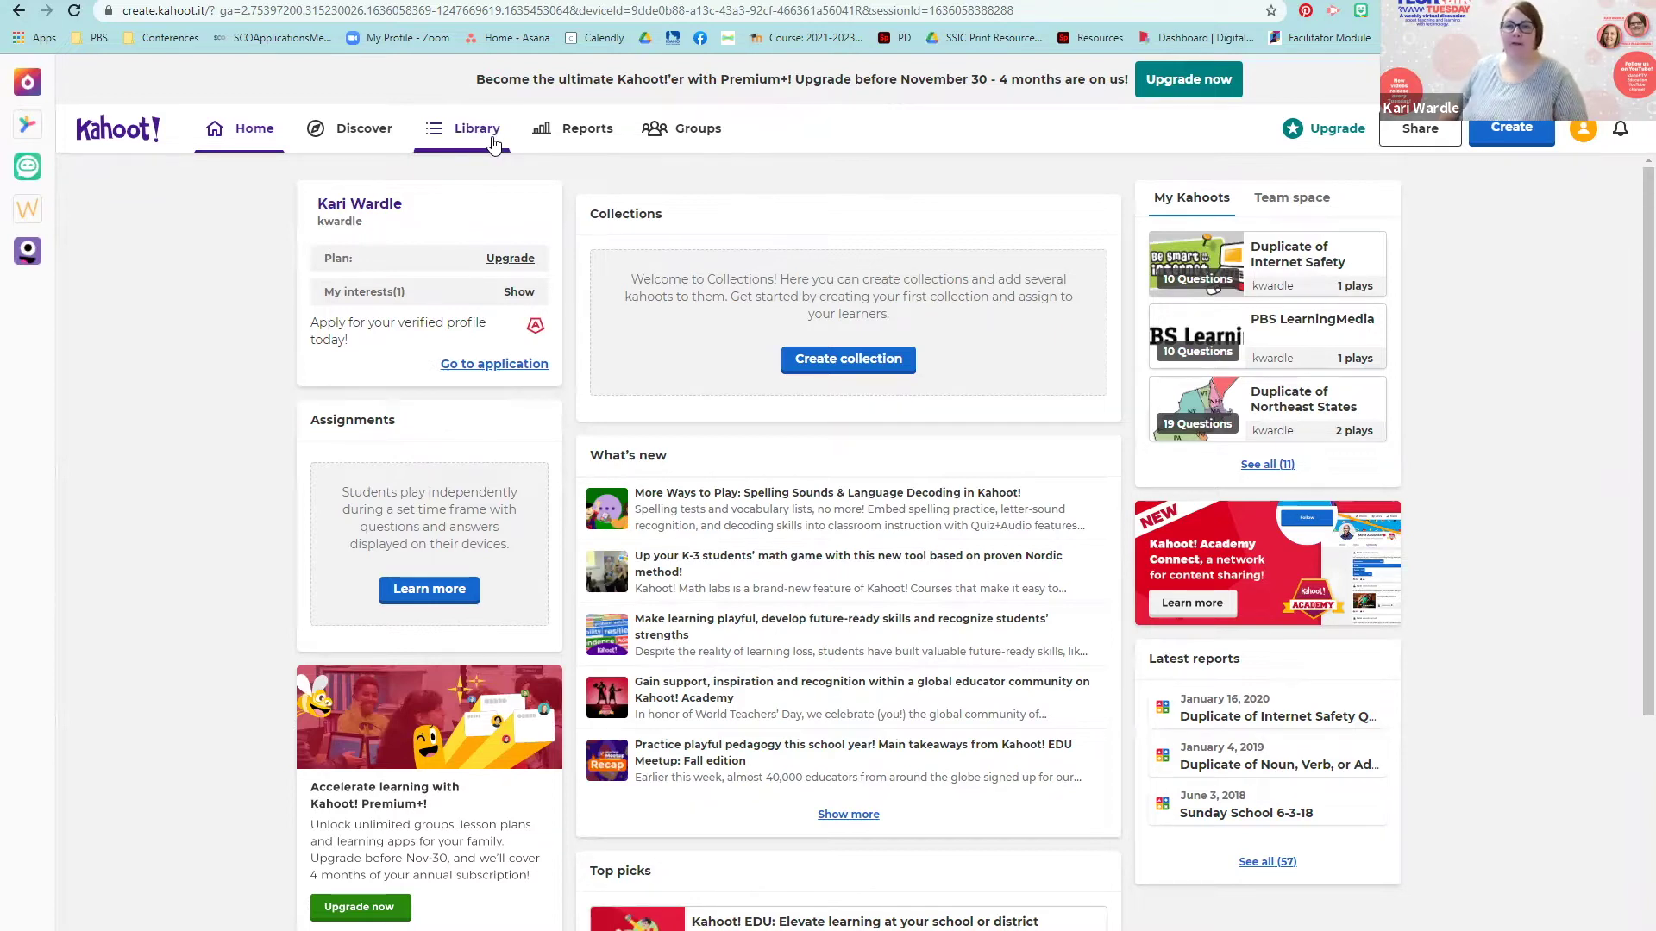
Step: Browse your kahoots in the Library, then switch to the Discover page of featured and partner kahoots
click(489, 140)
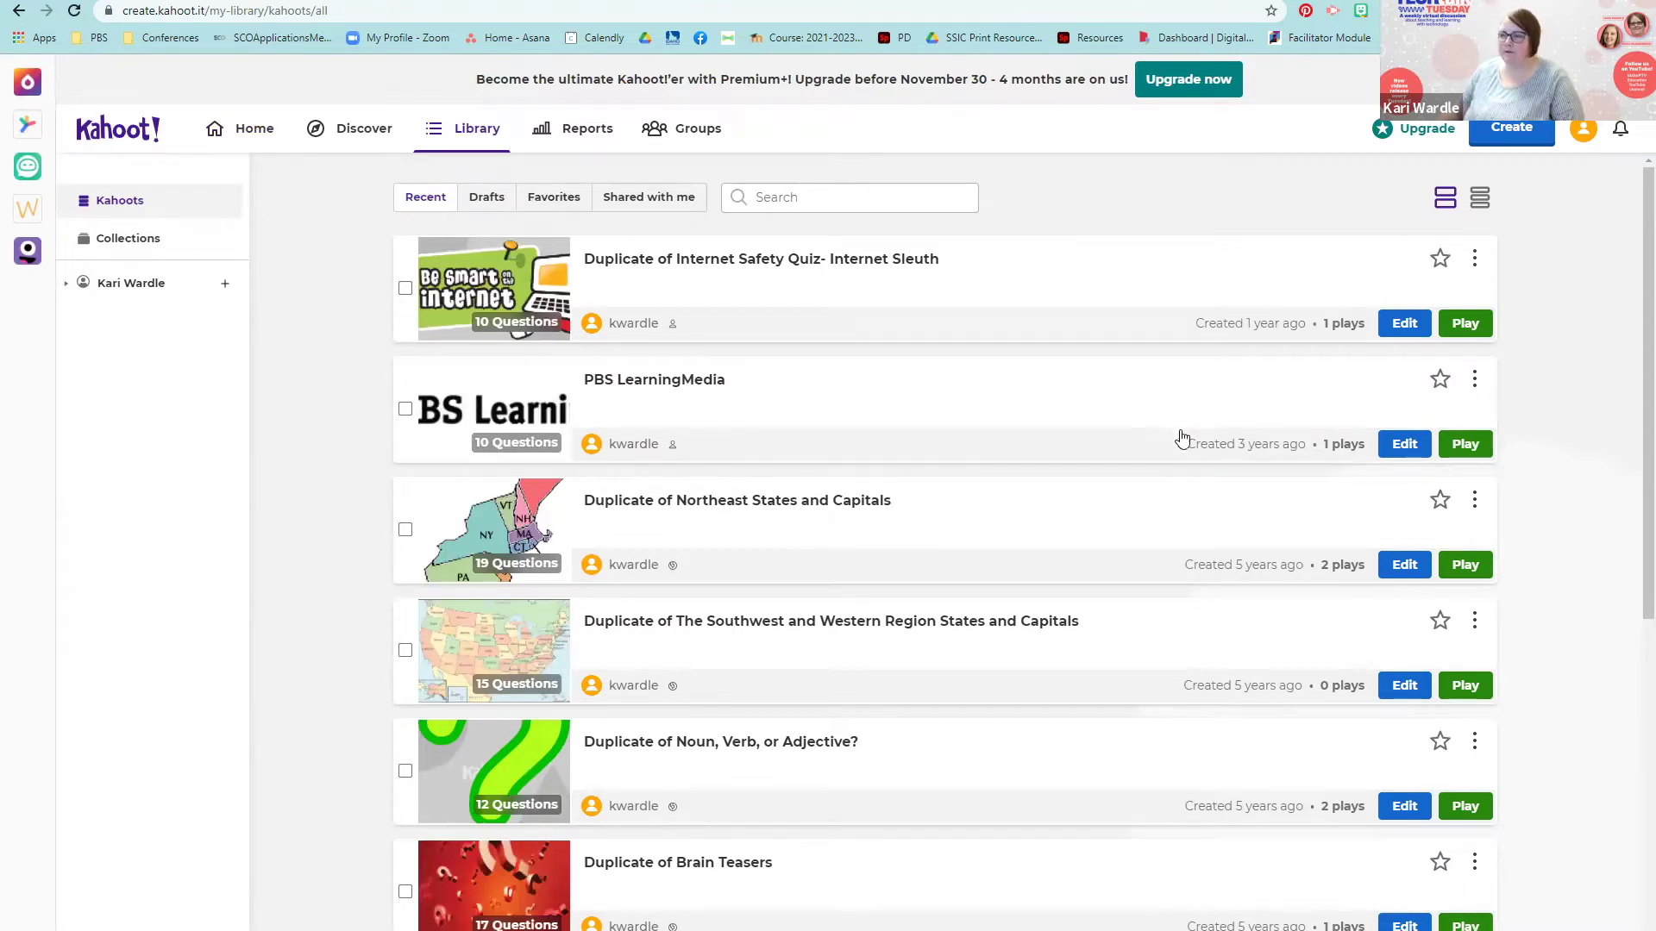
scroll(1102, 763, down, 7)
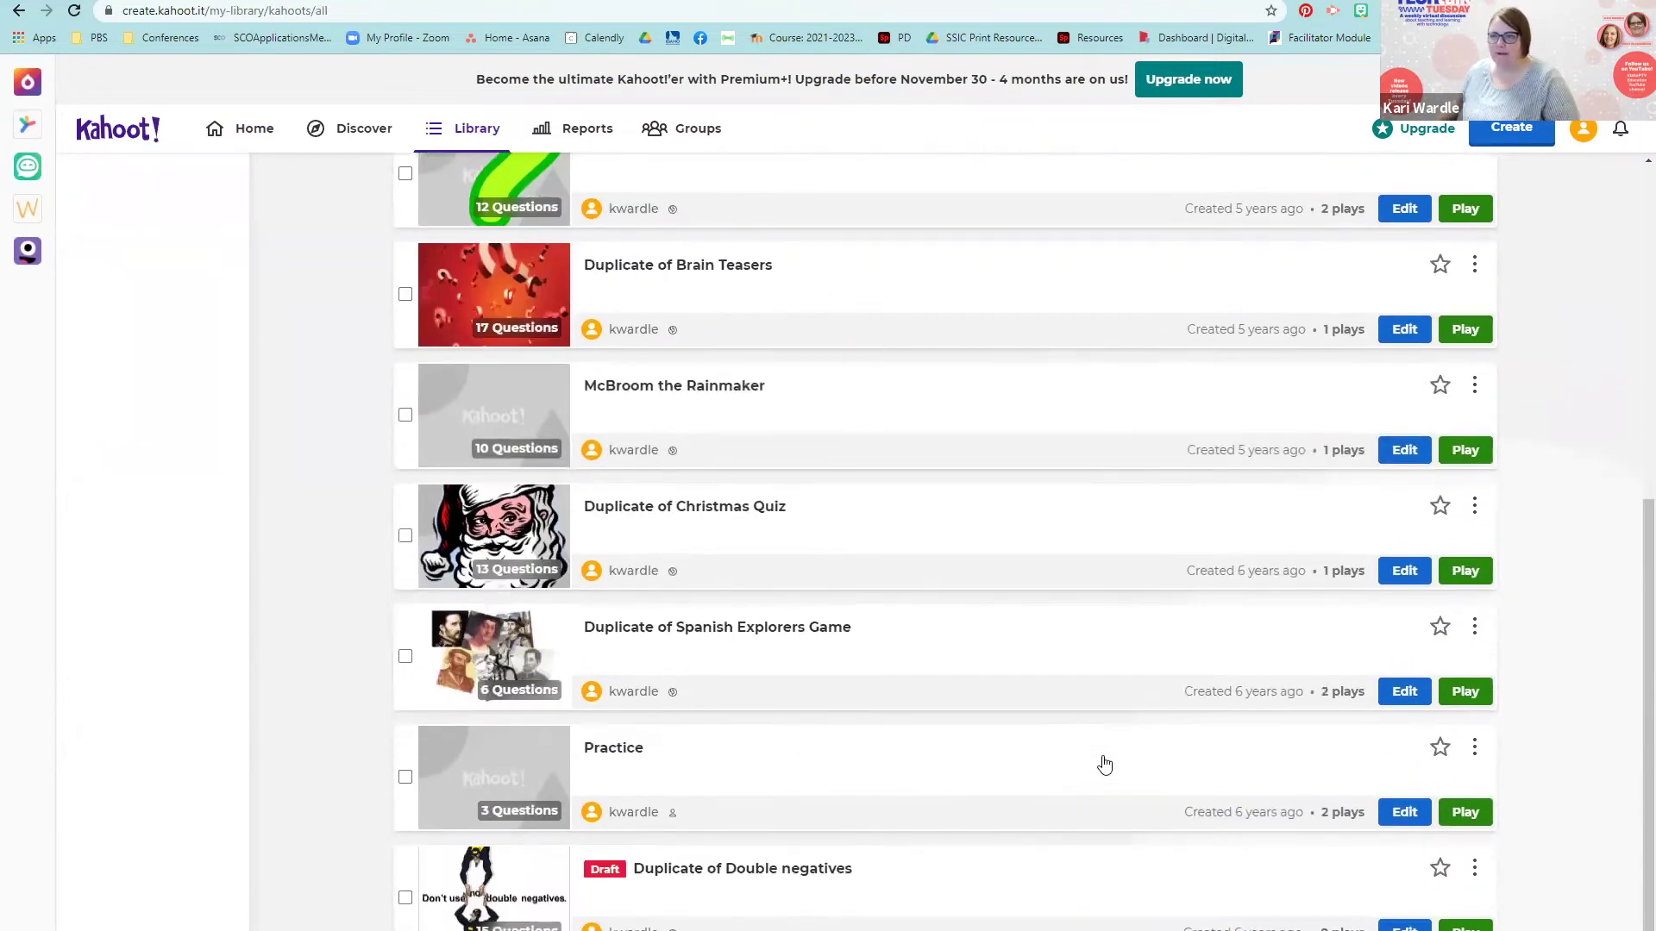
scroll(1104, 765, up, 7)
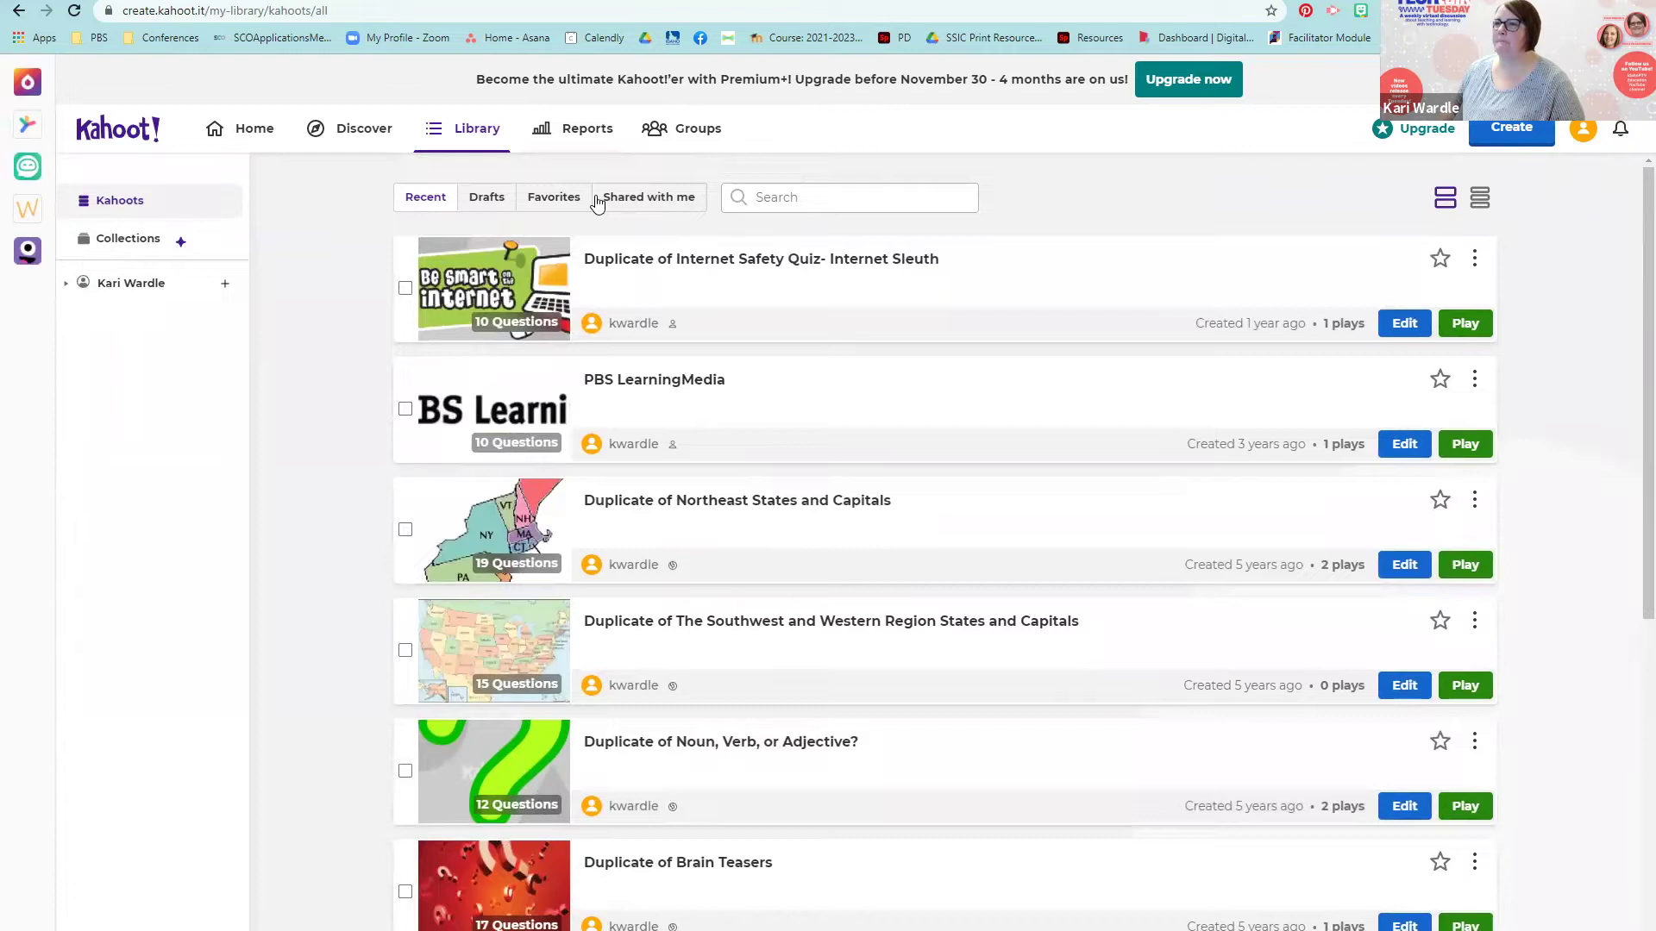
click(261, 131)
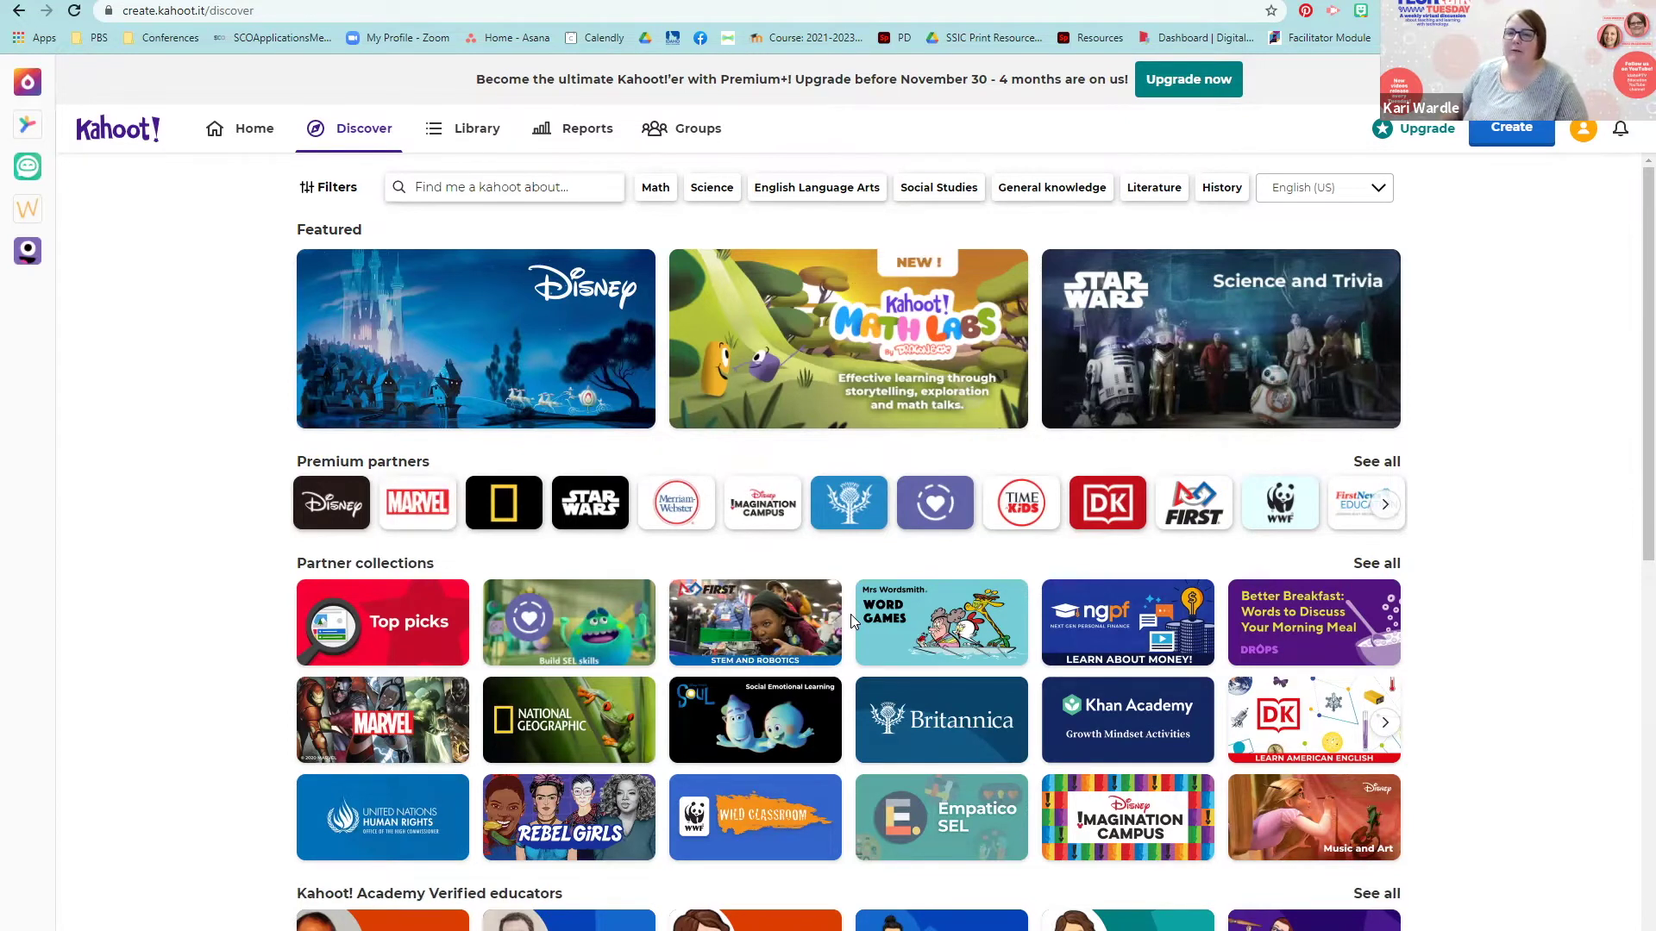
scroll(851, 614, down, 5)
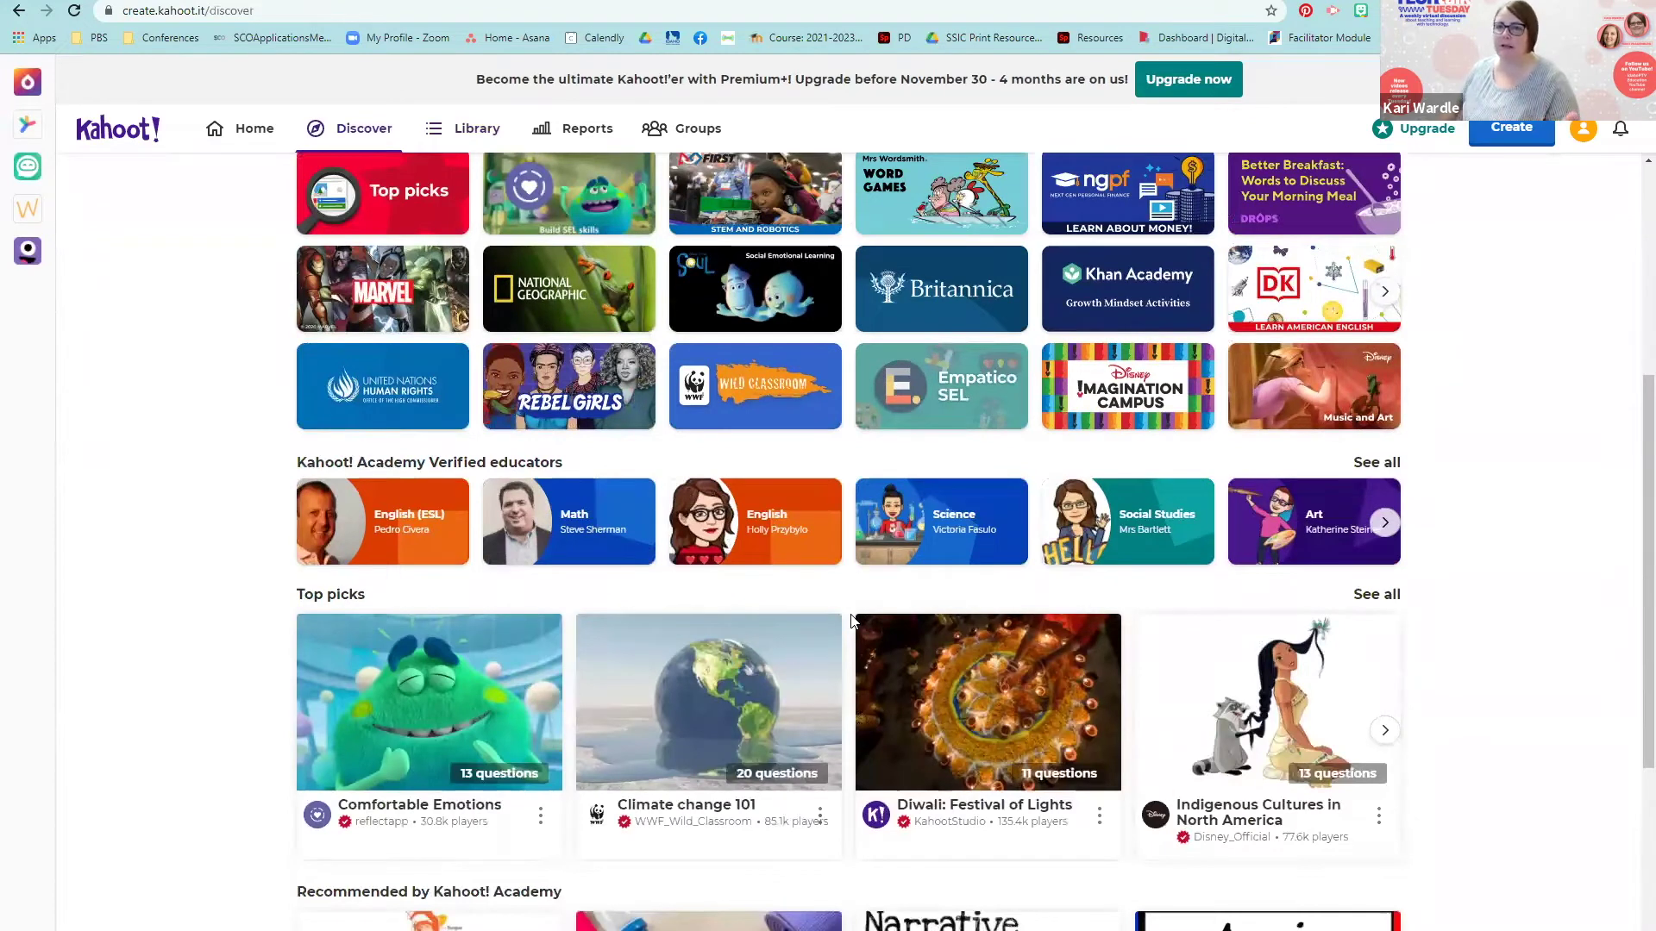
scroll(841, 614, up, 2)
scroll(841, 617, up, 3)
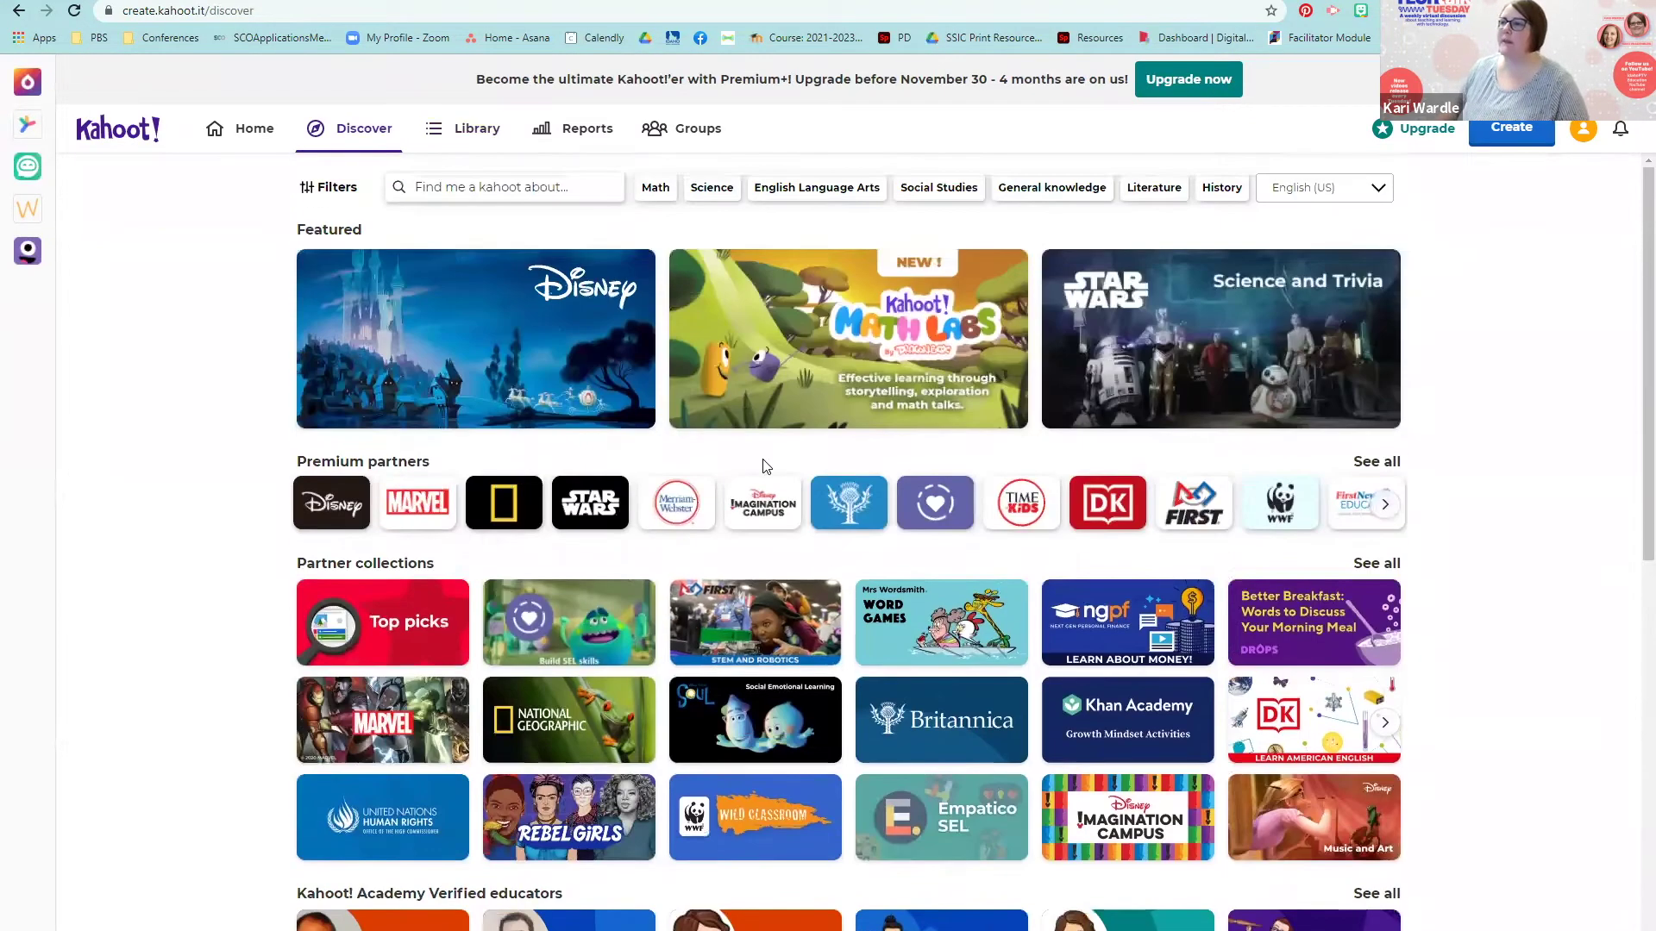
click(519, 193)
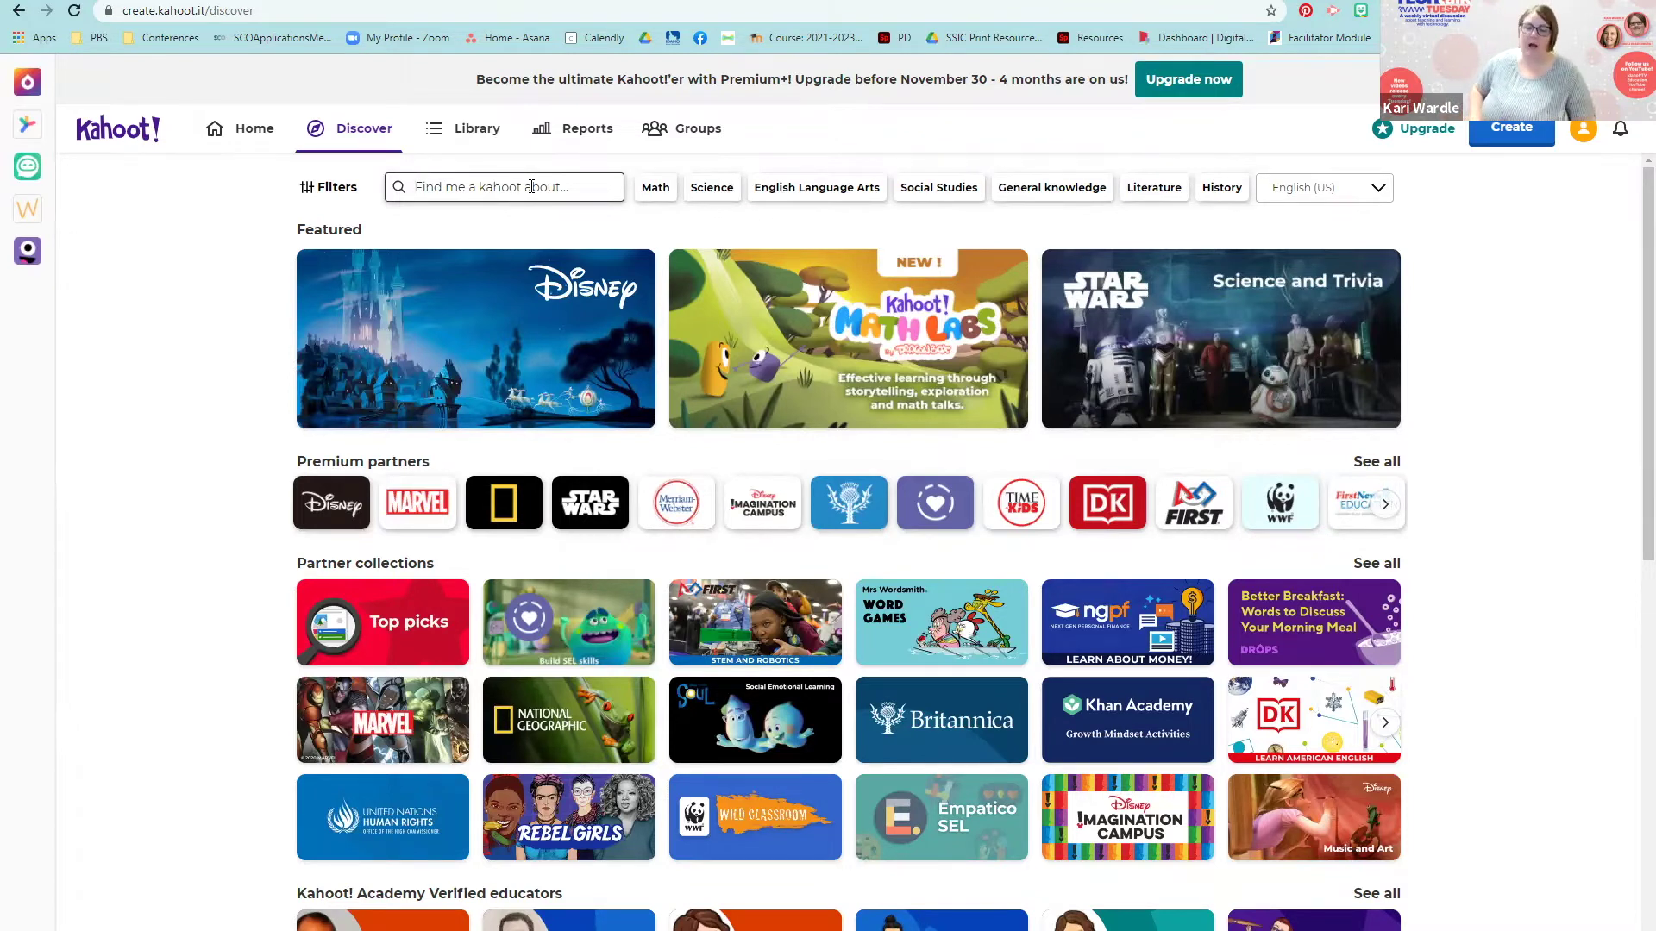
Step: Search Discover for 'states and capitals' and look through the 20,400 results
text(state)
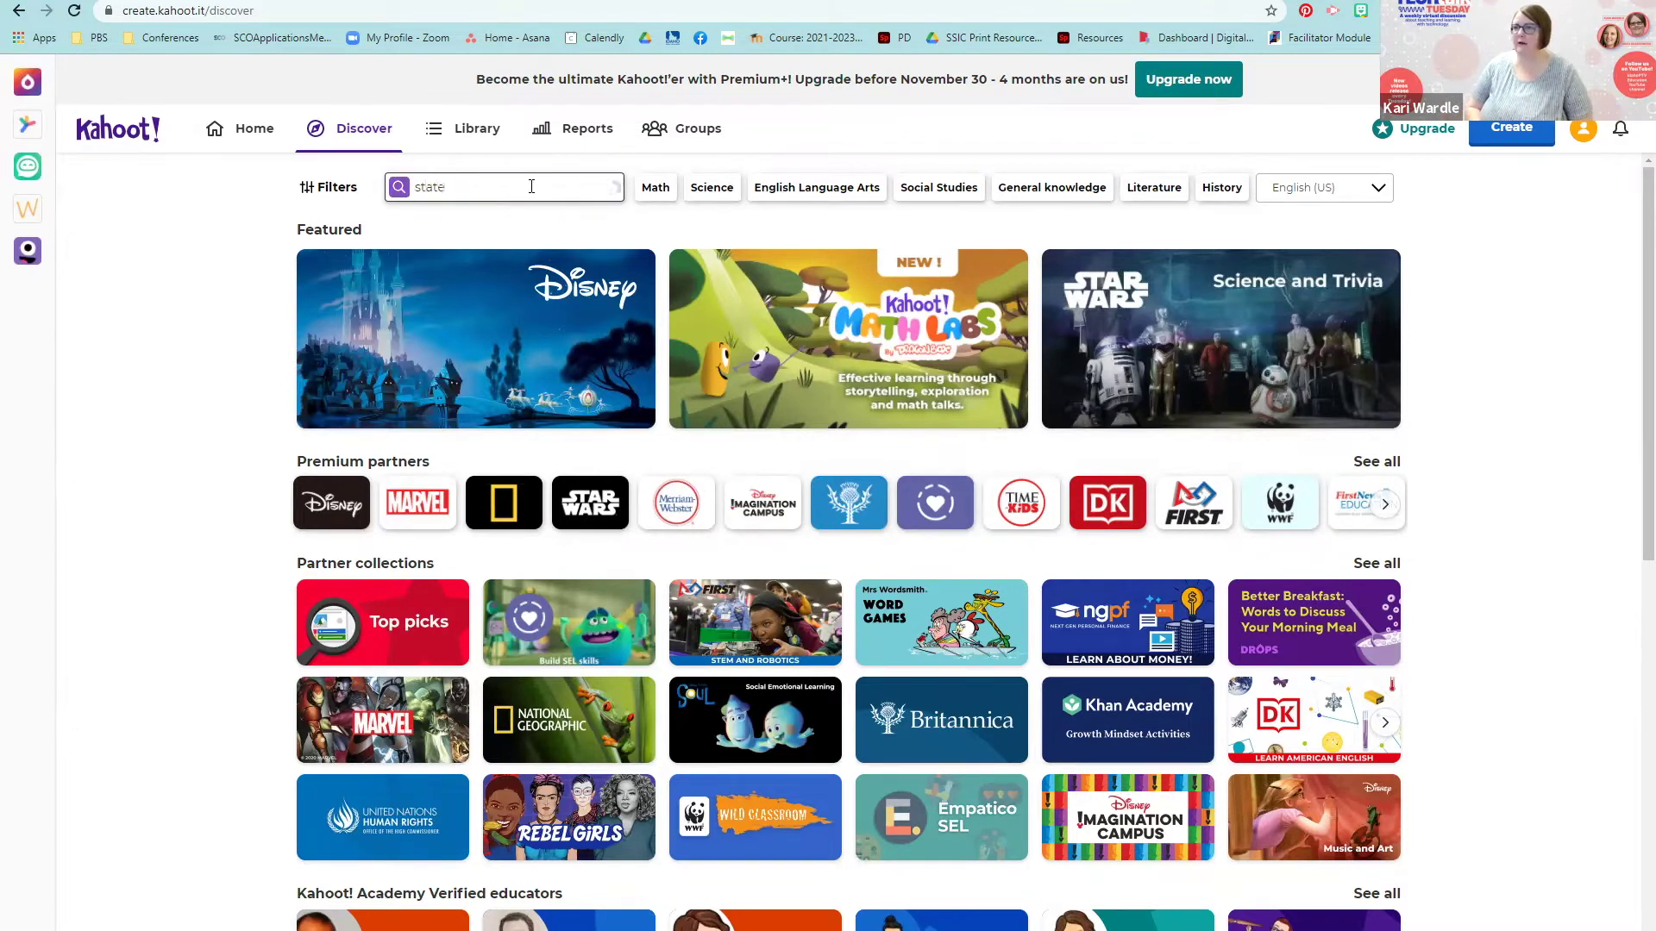
text(s and capitals)
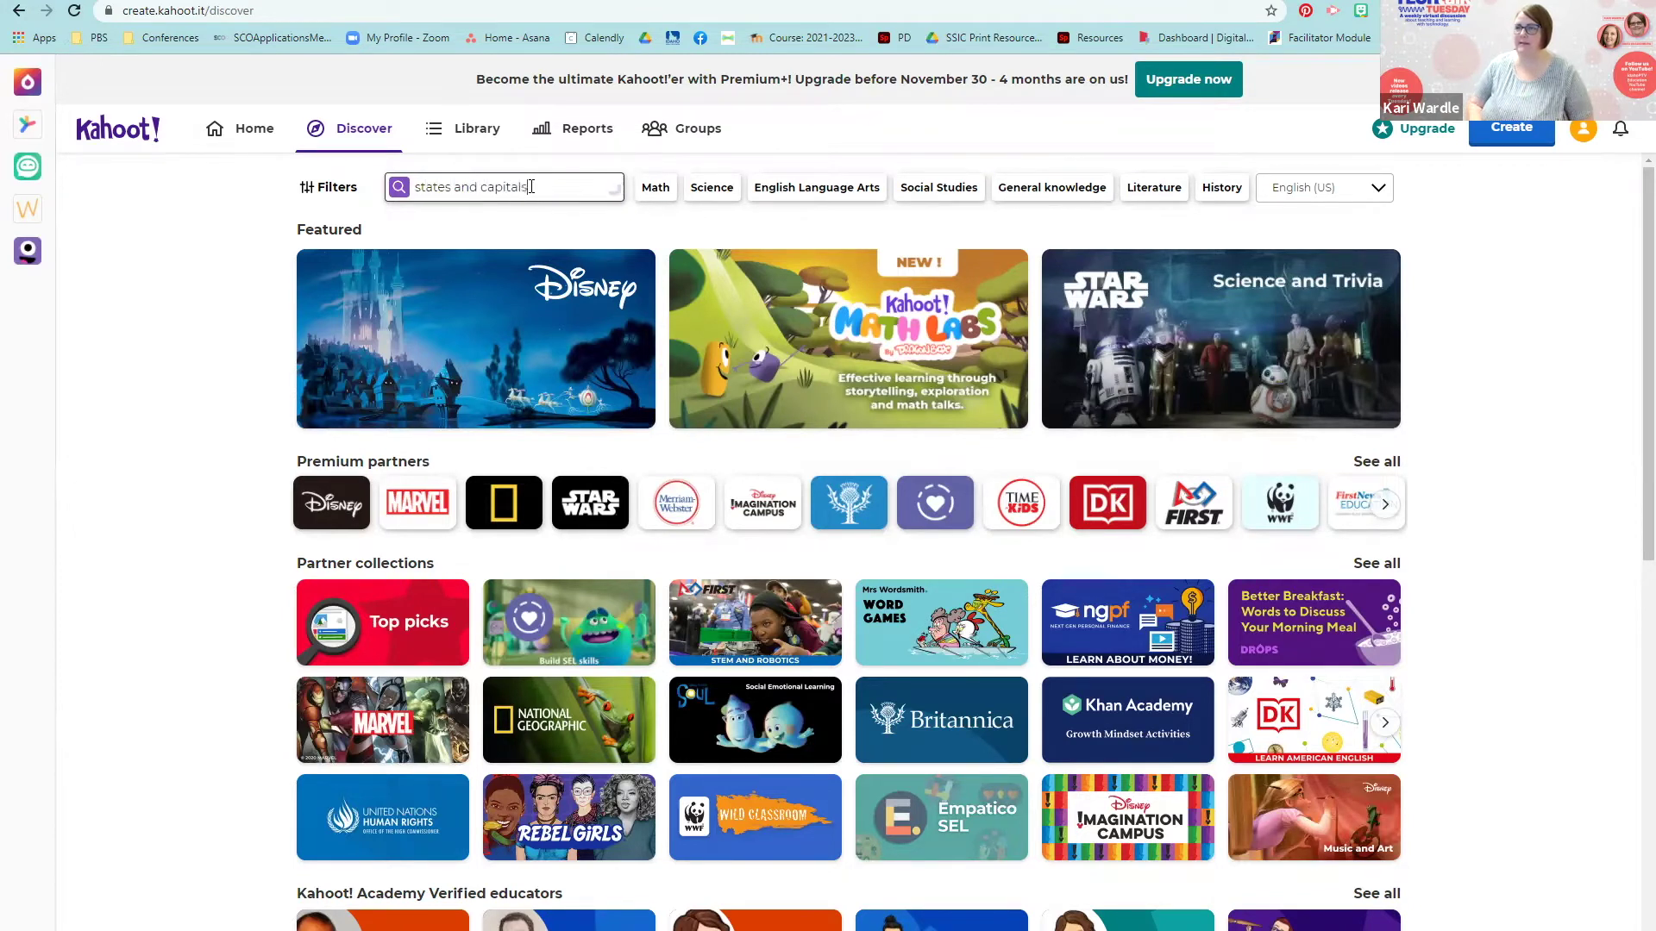
key(Return)
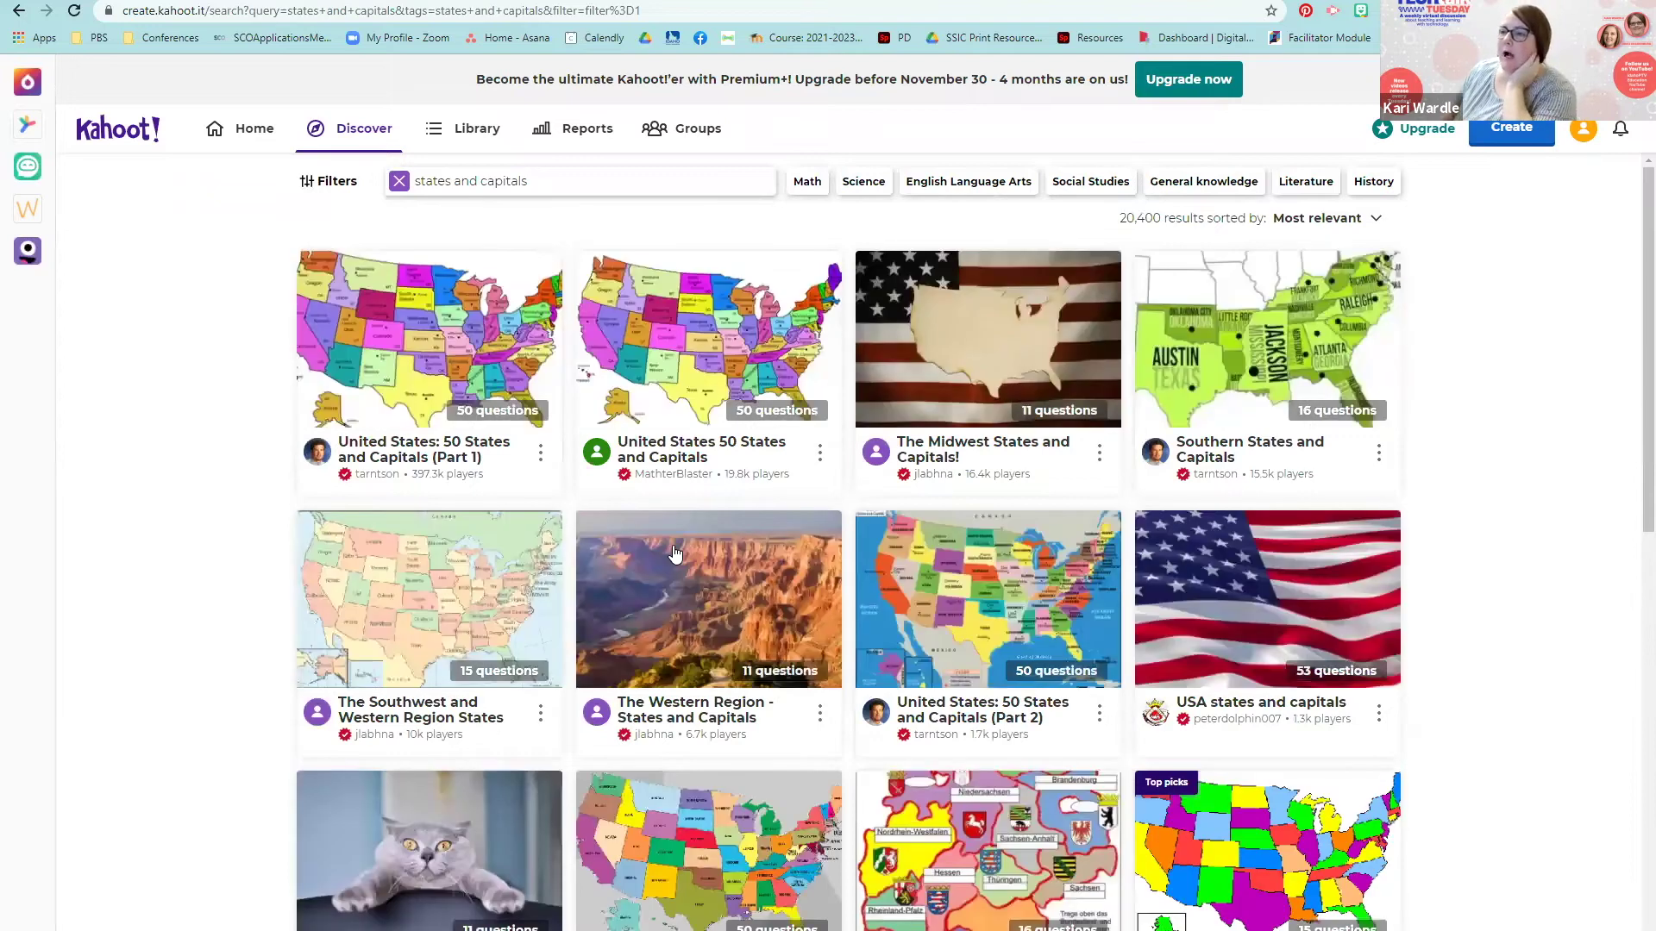
scroll(674, 553, down, 2)
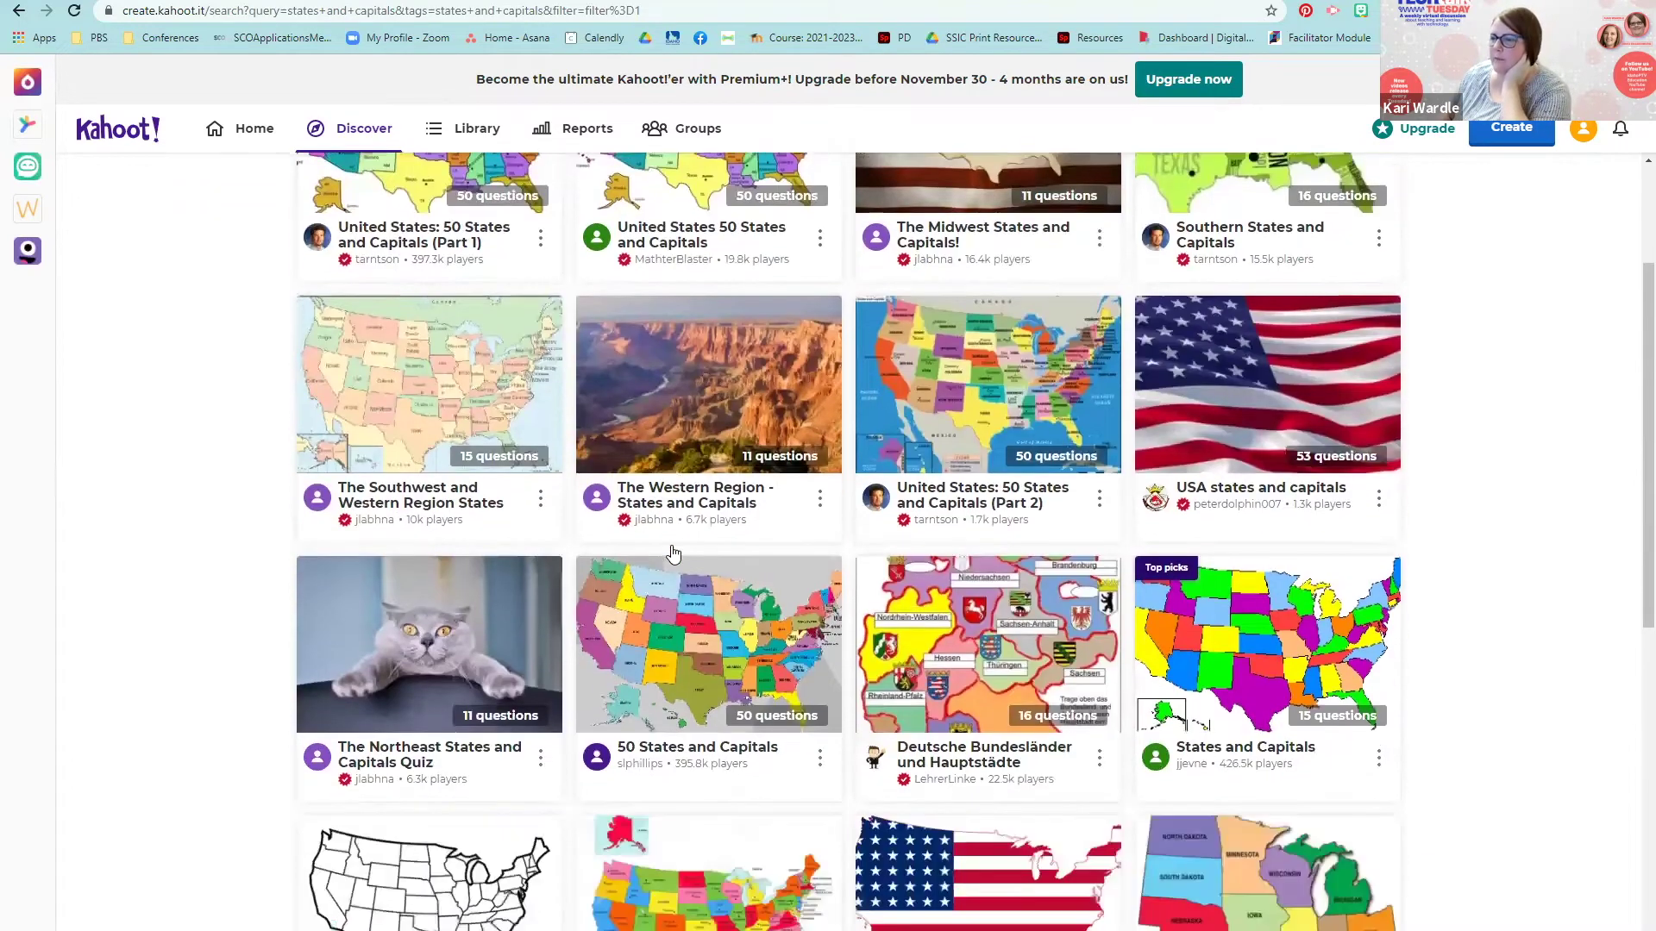
scroll(675, 553, down, 1)
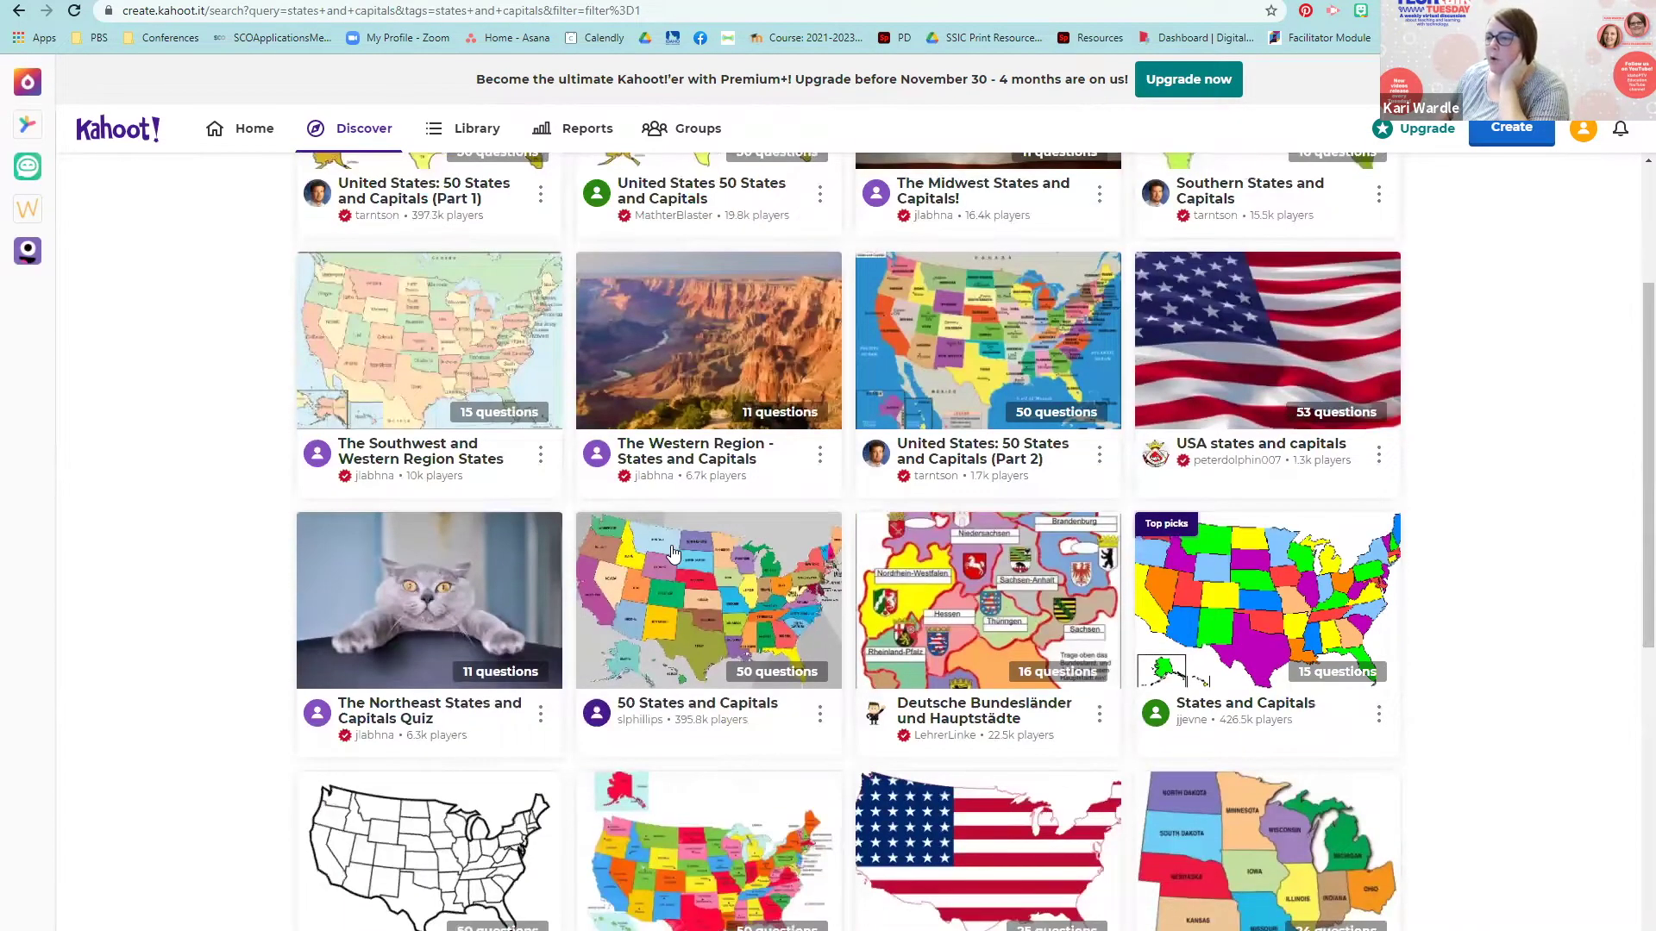
scroll(674, 552, down, 1)
scroll(442, 738, up, 1)
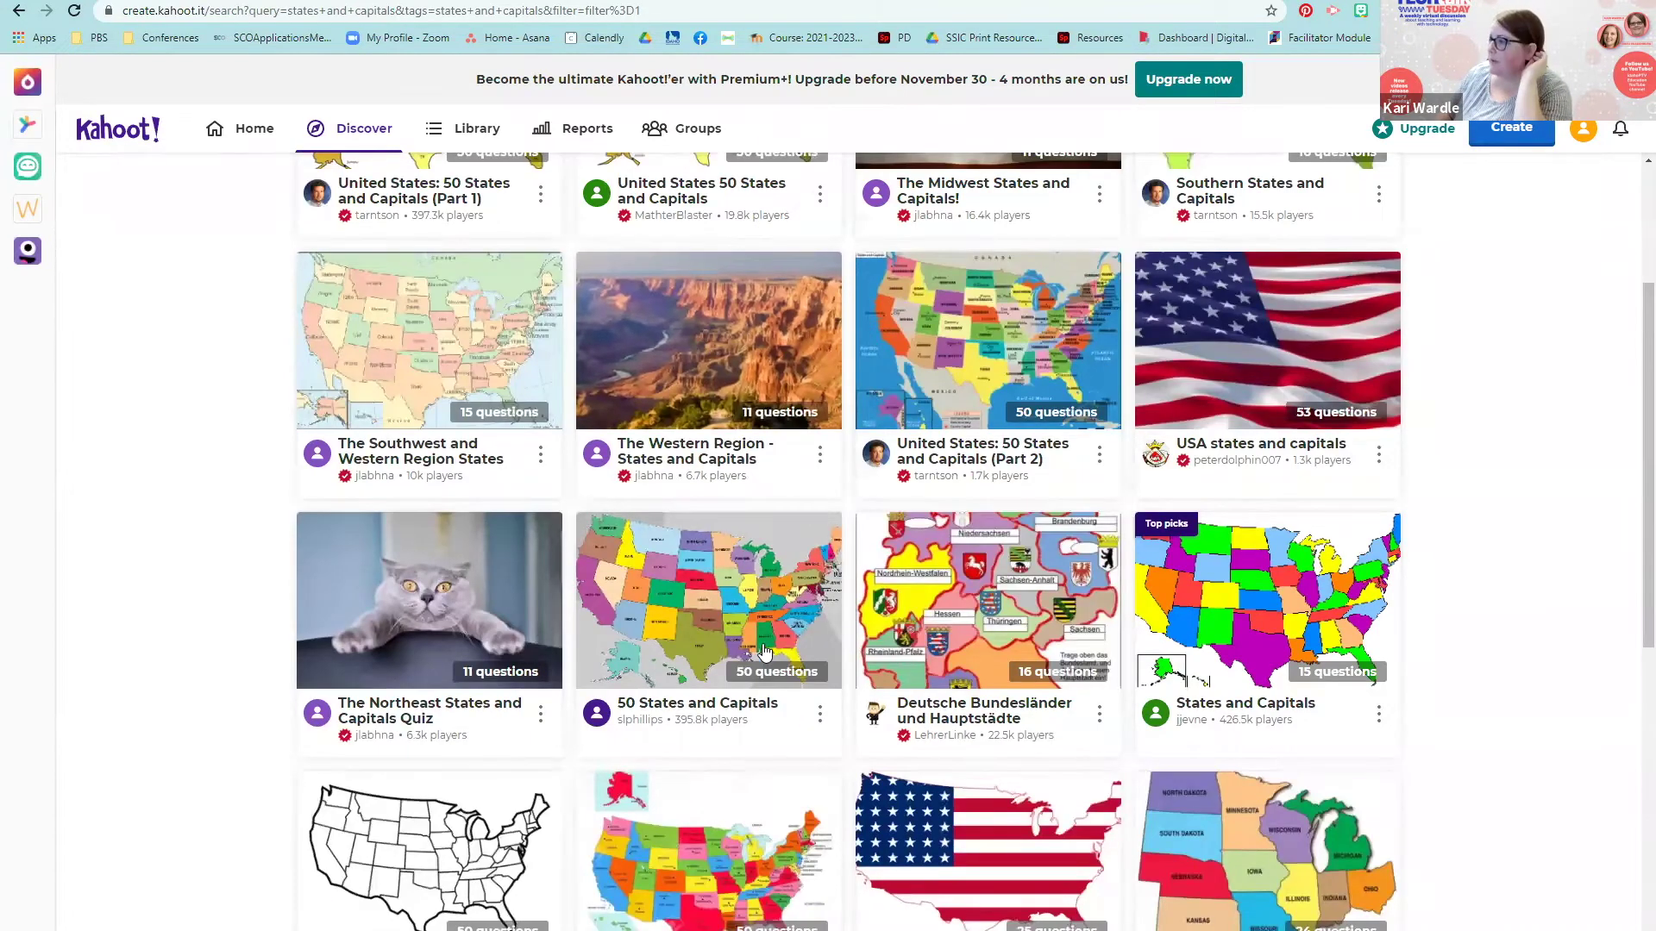
Step: Open The Northeast States and Capitals Quiz, dismiss the tip, and review its 11 questions
click(482, 709)
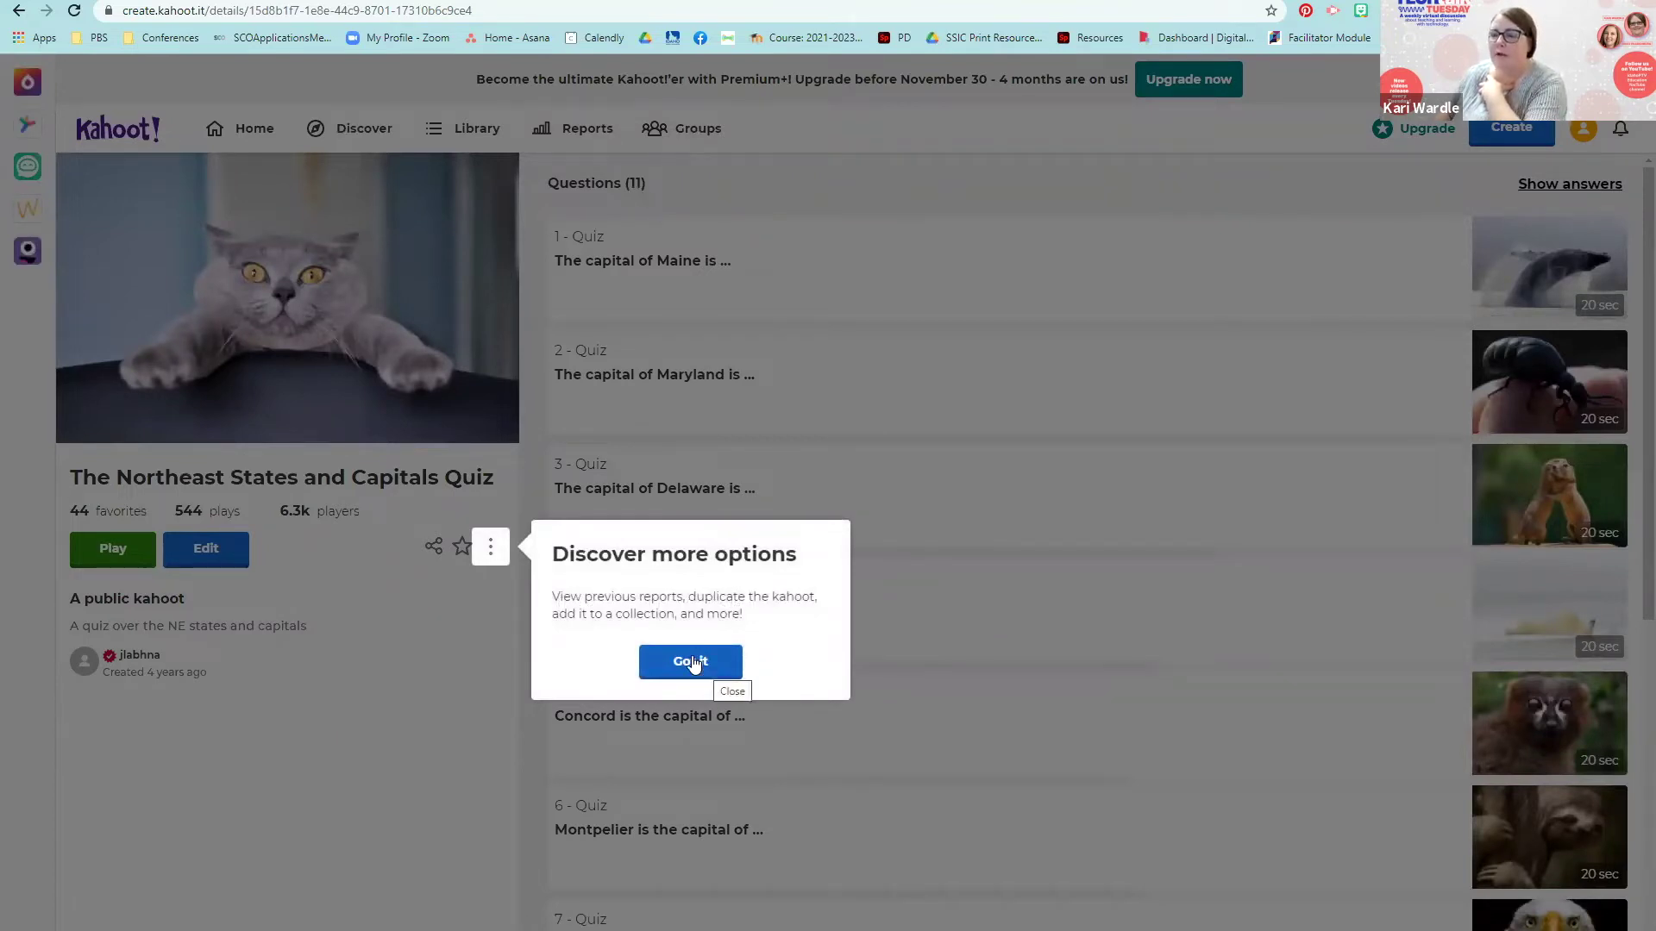
click(692, 663)
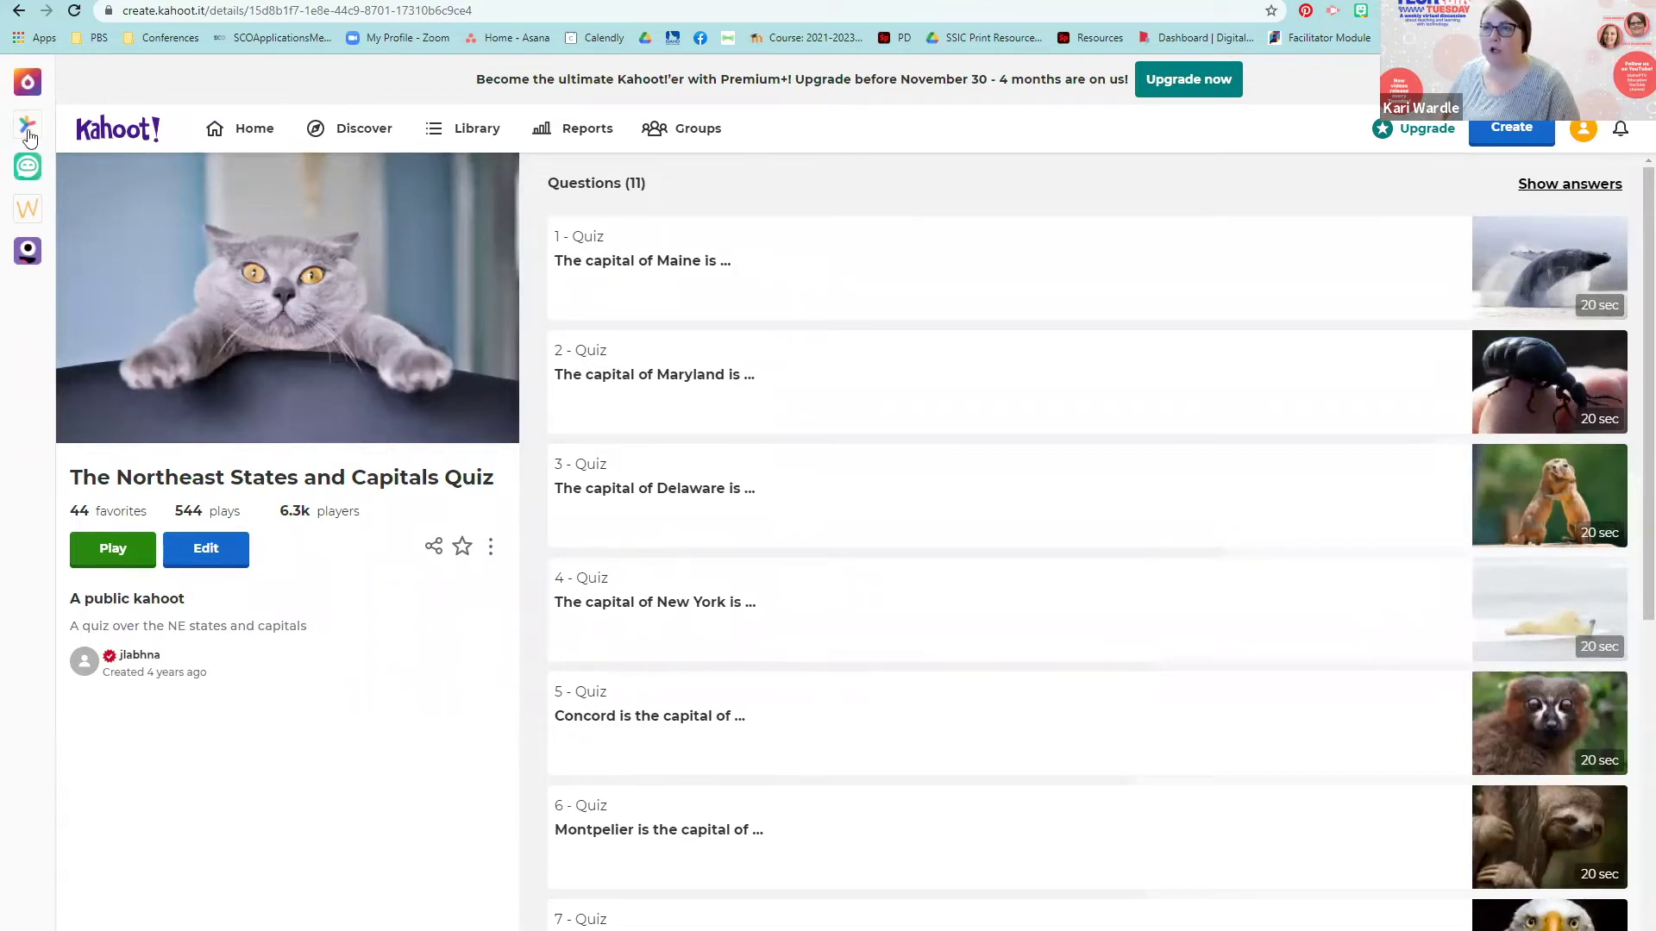
scroll(525, 336, down, 4)
scroll(544, 362, up, 4)
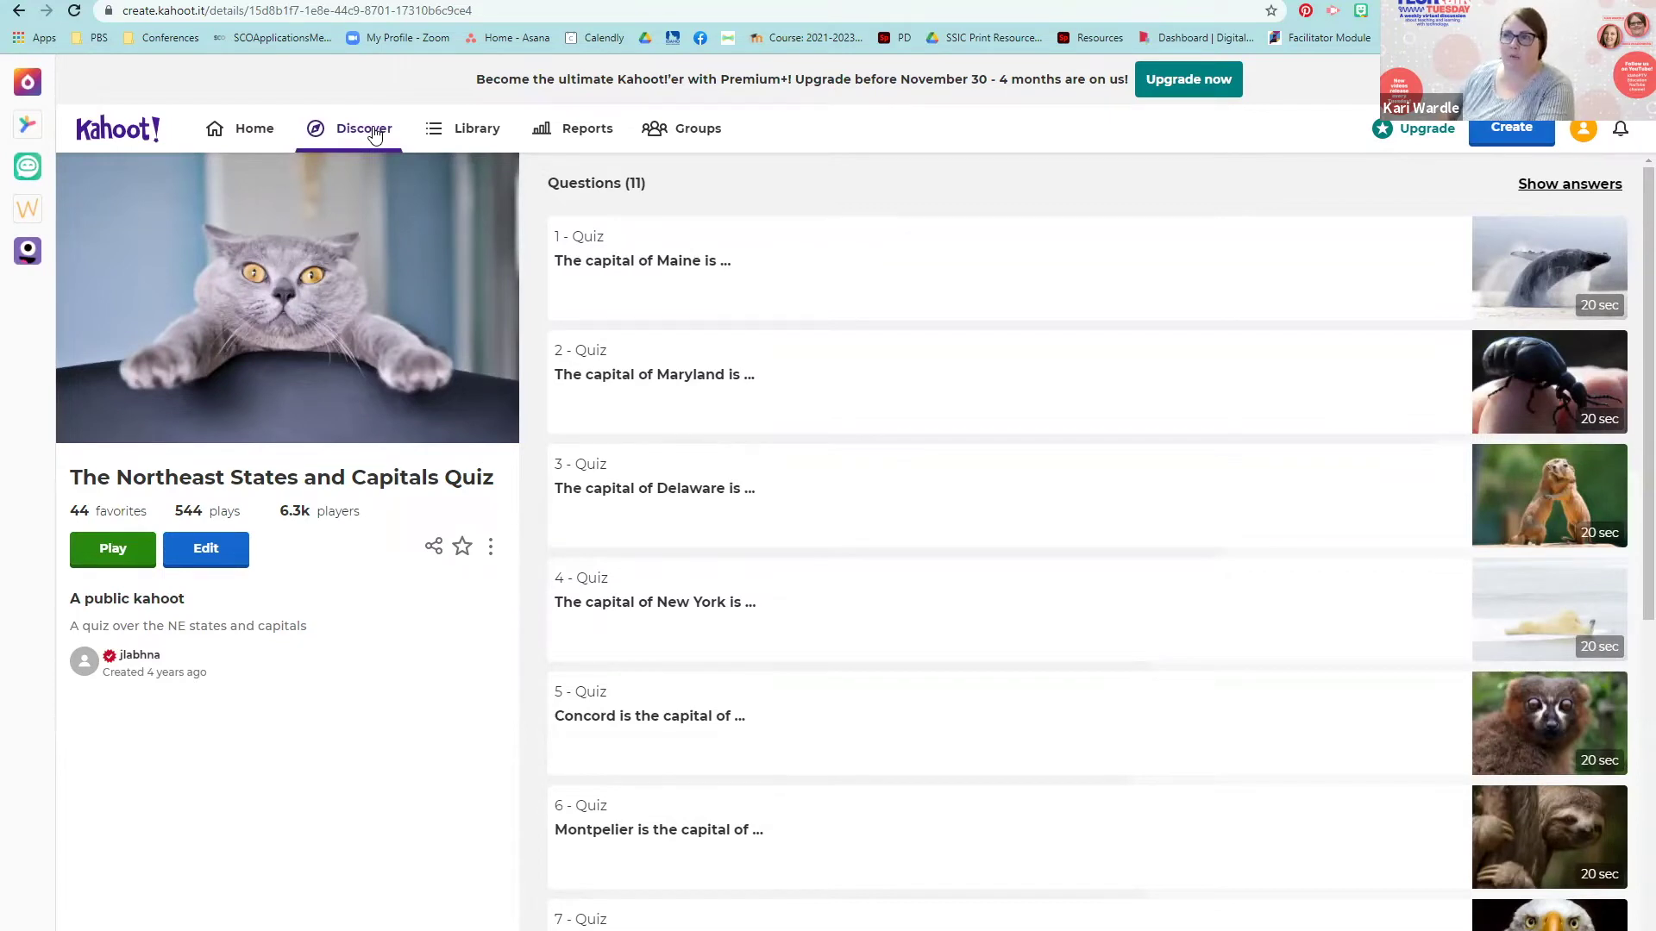
Step: Go via Home to your Library and open the private PBS LearningMedia kahoot's 10 questions
click(279, 131)
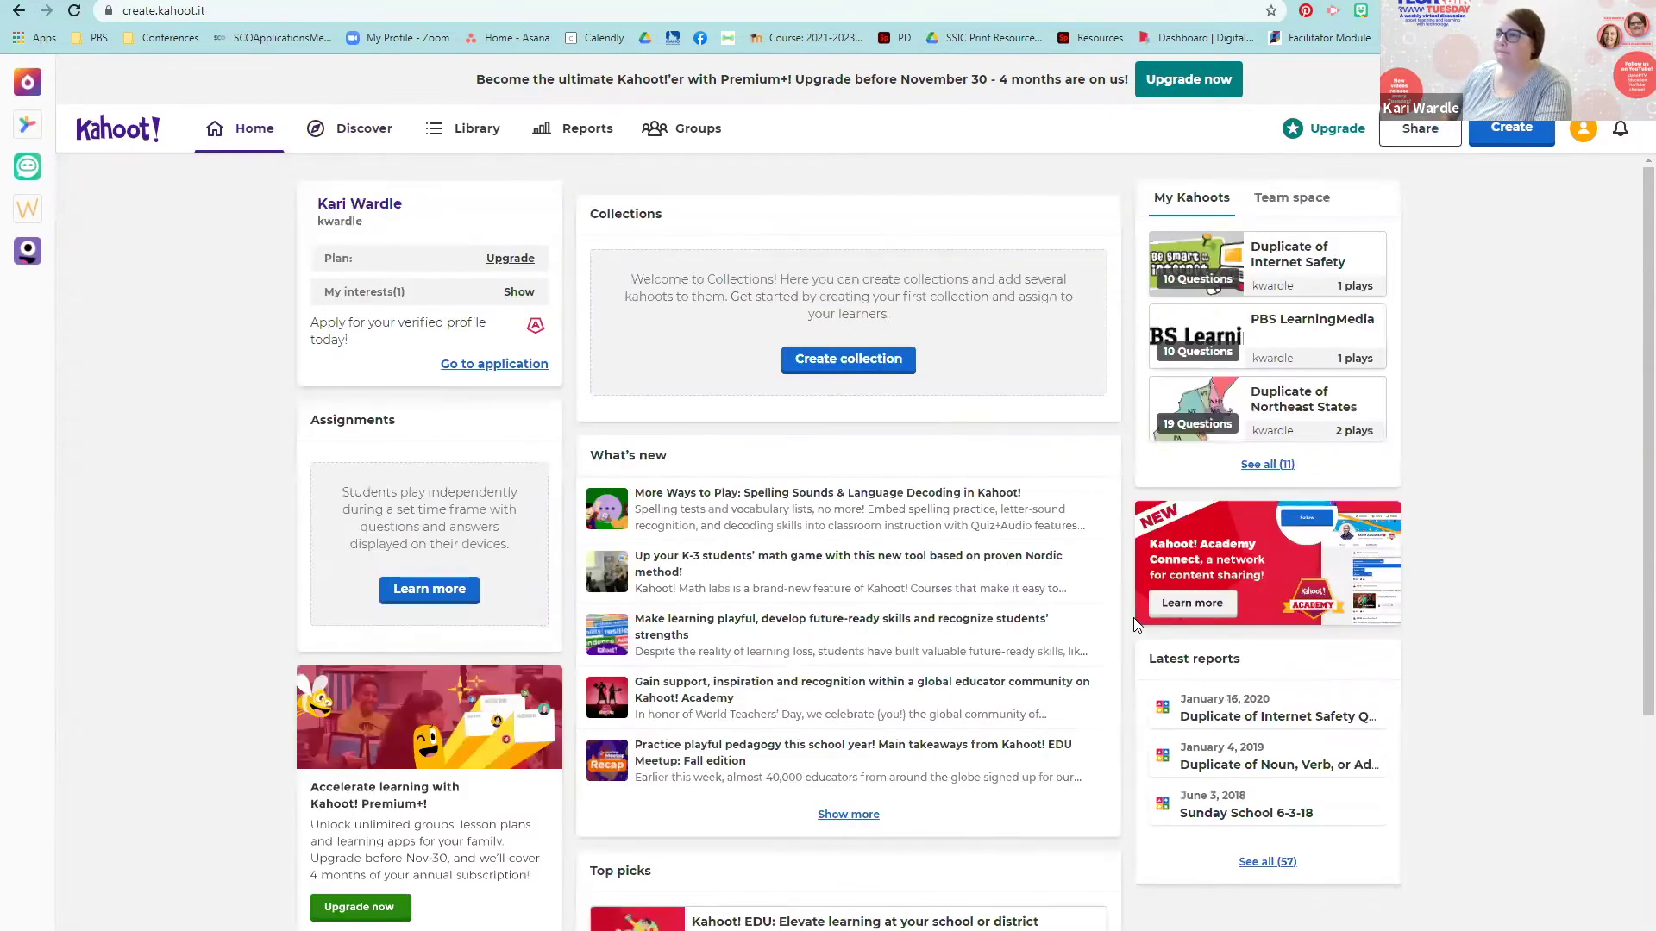
click(488, 120)
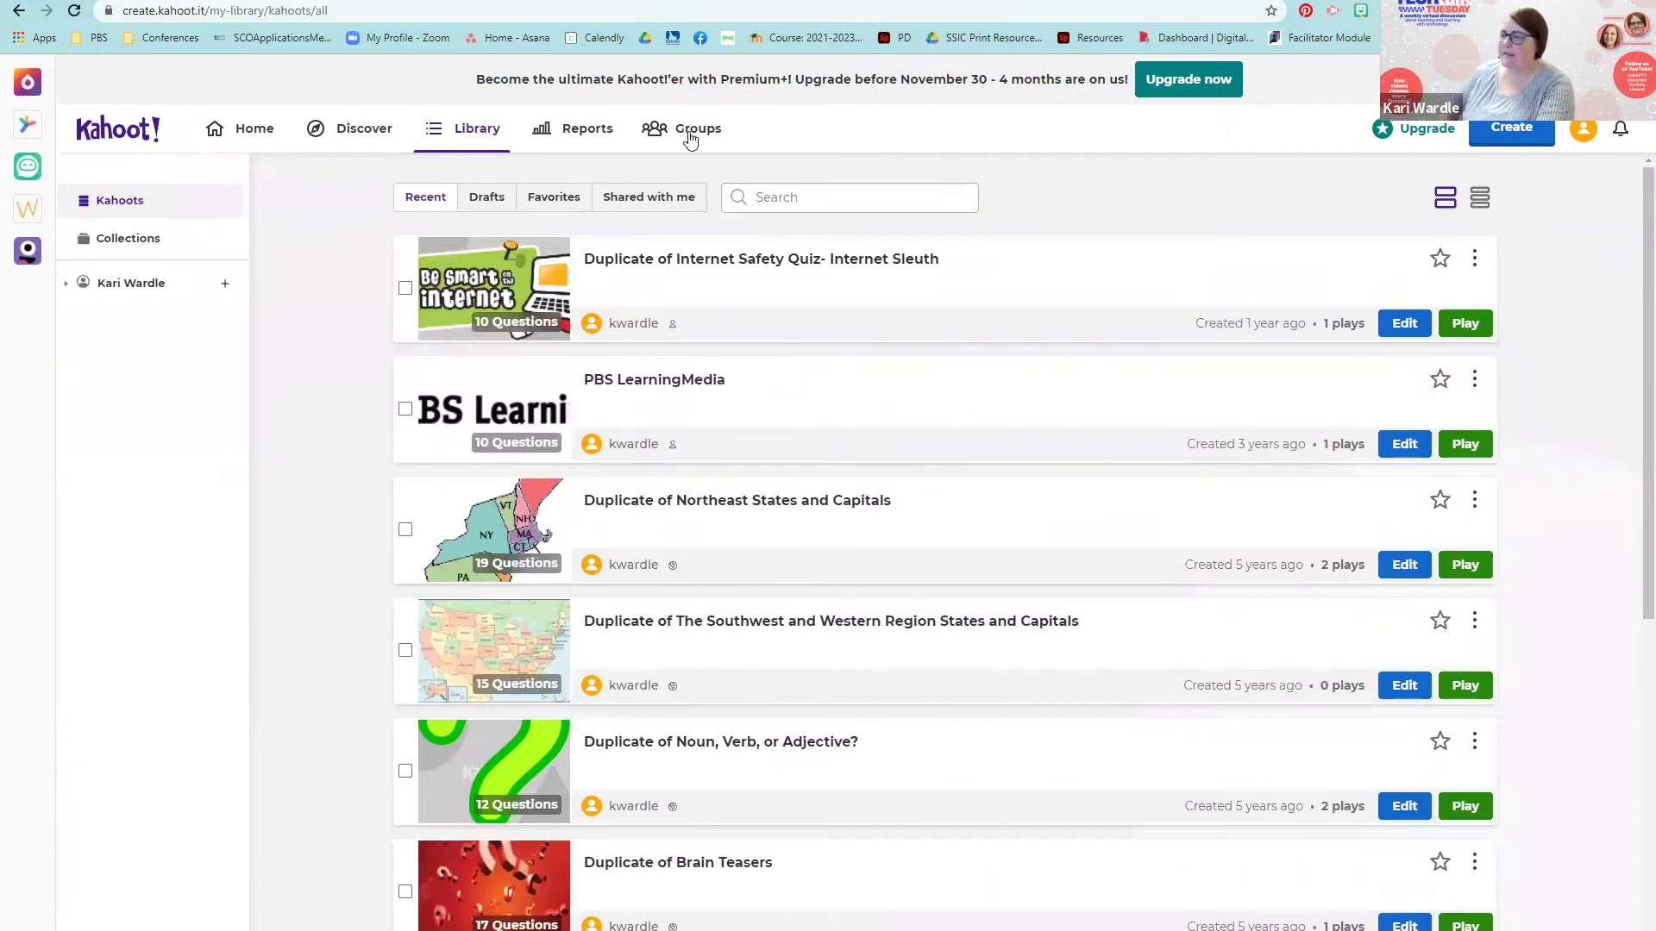
scroll(798, 804, down, 2)
scroll(800, 805, down, 3)
scroll(802, 802, up, 2)
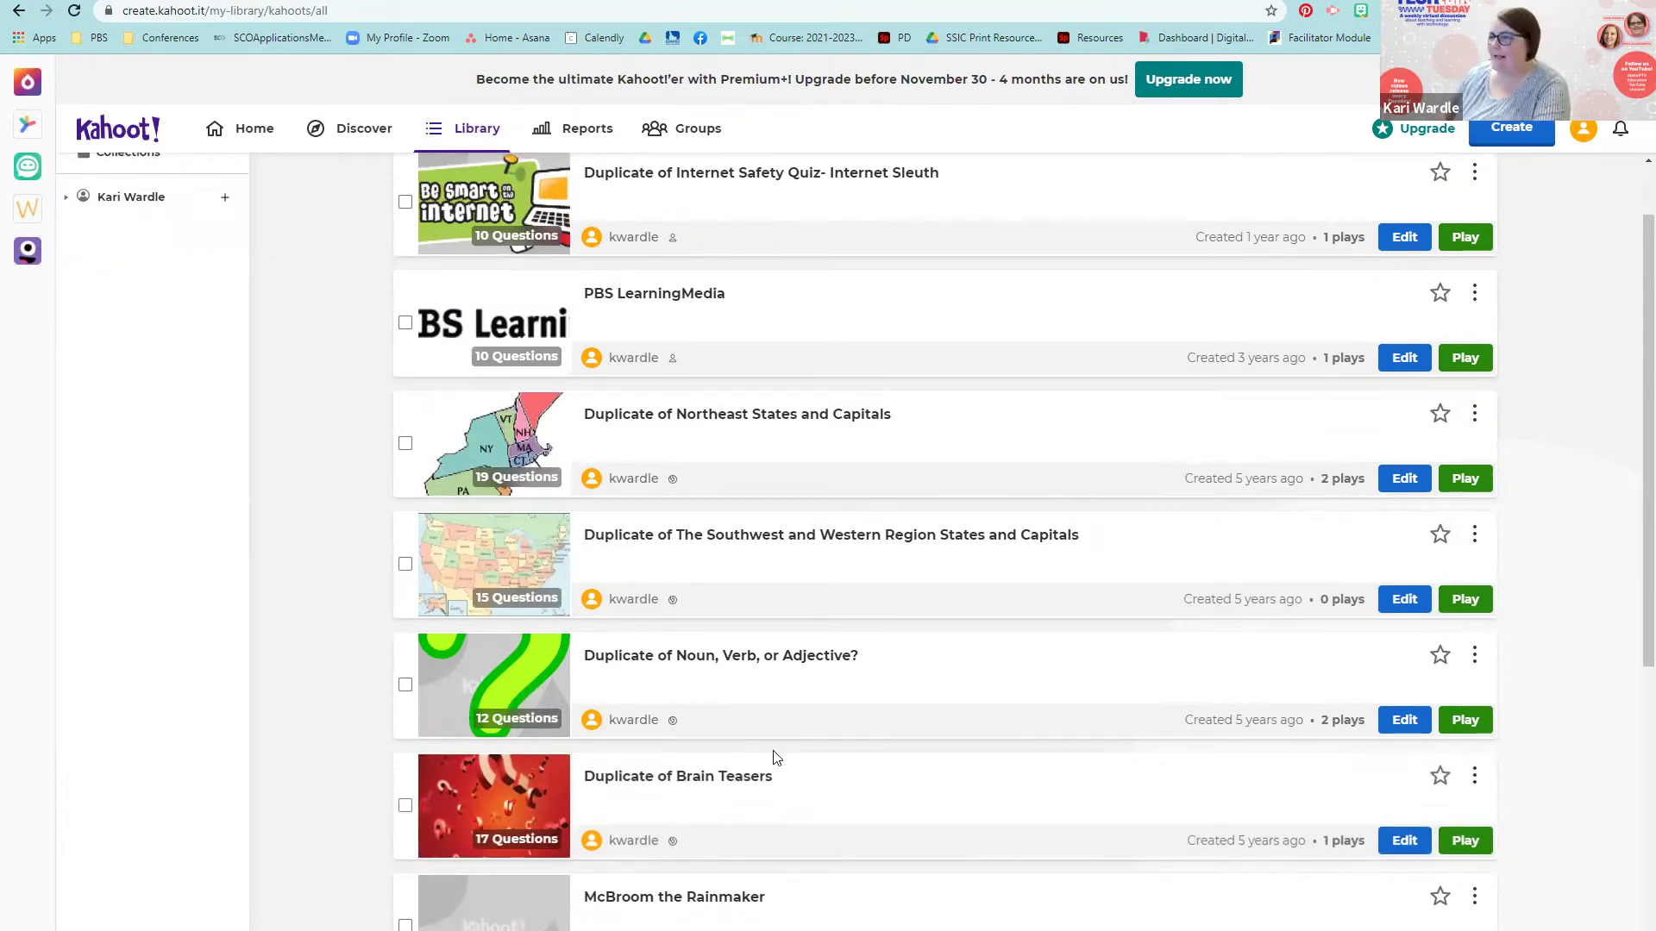
click(712, 300)
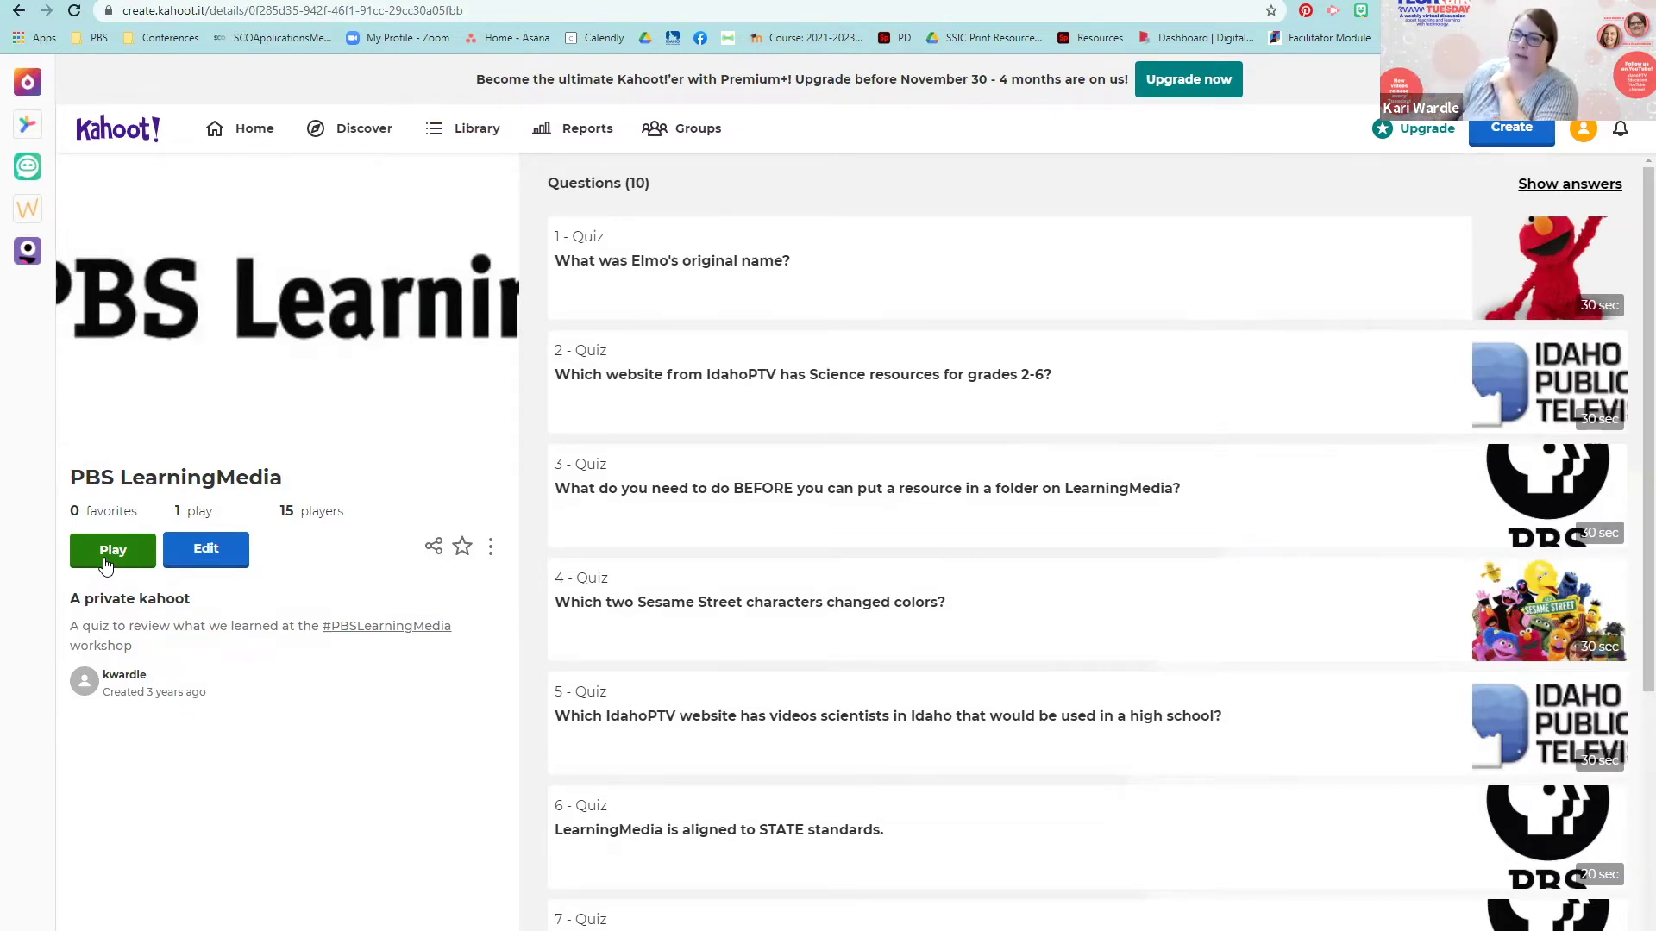
Step: Start hosting PBS LearningMedia to reach the Classic and Team game mode choices
click(105, 562)
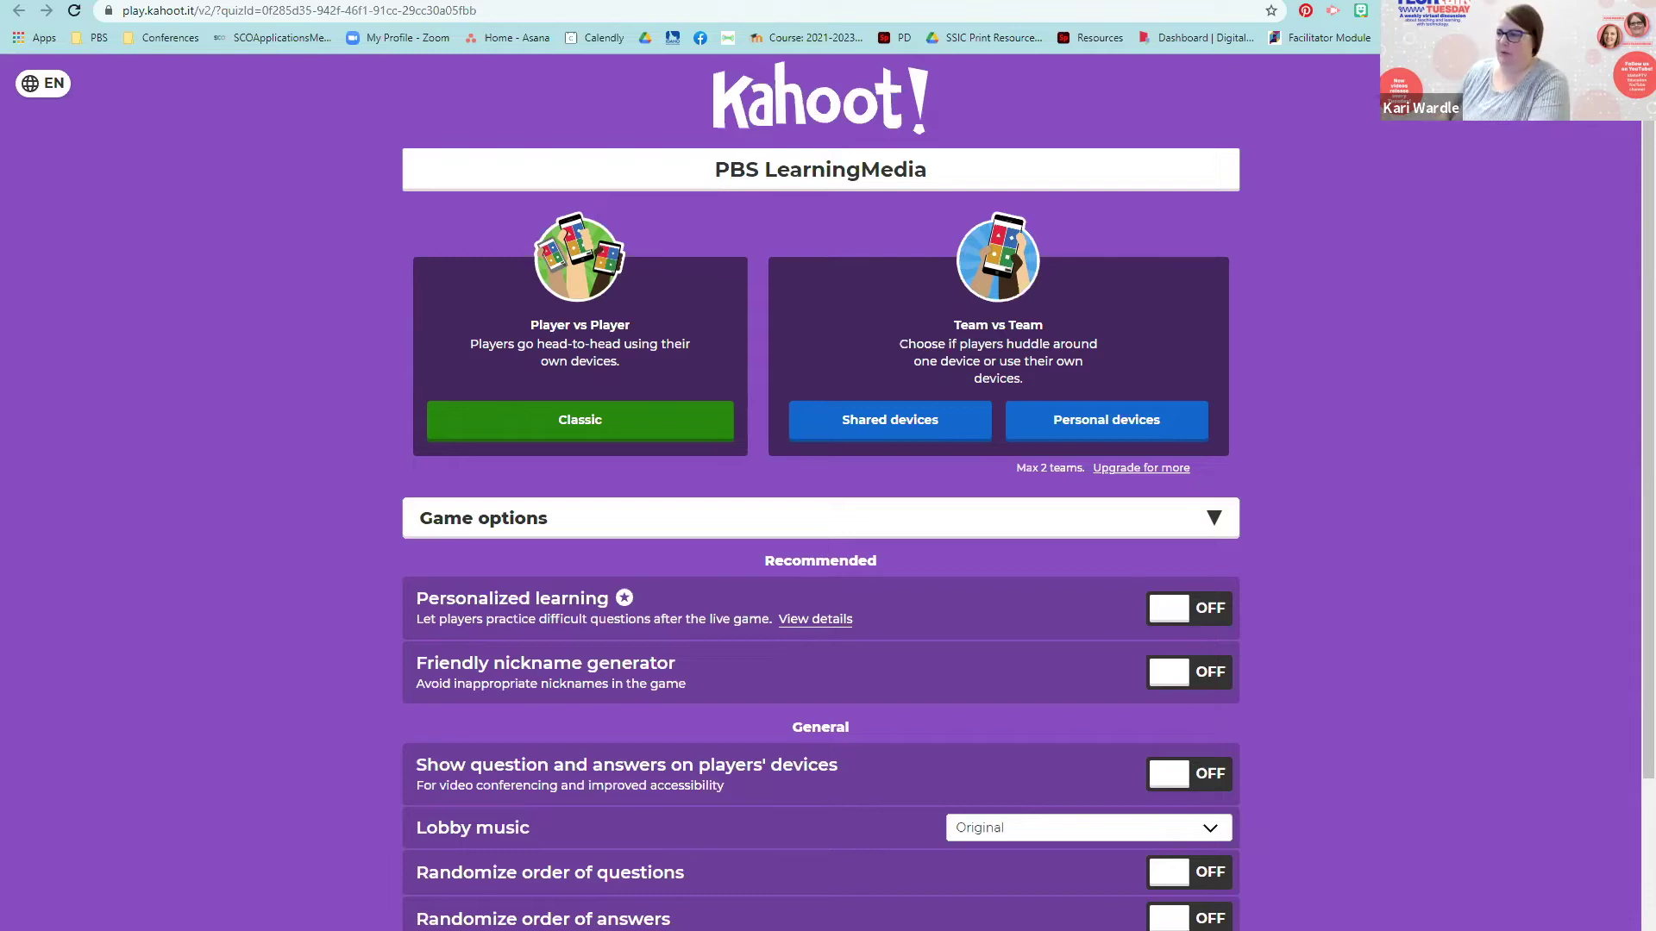
Step: Review the game options and host PBS LearningMedia as a Classic player-versus-player game
scroll(842, 437, down, 3)
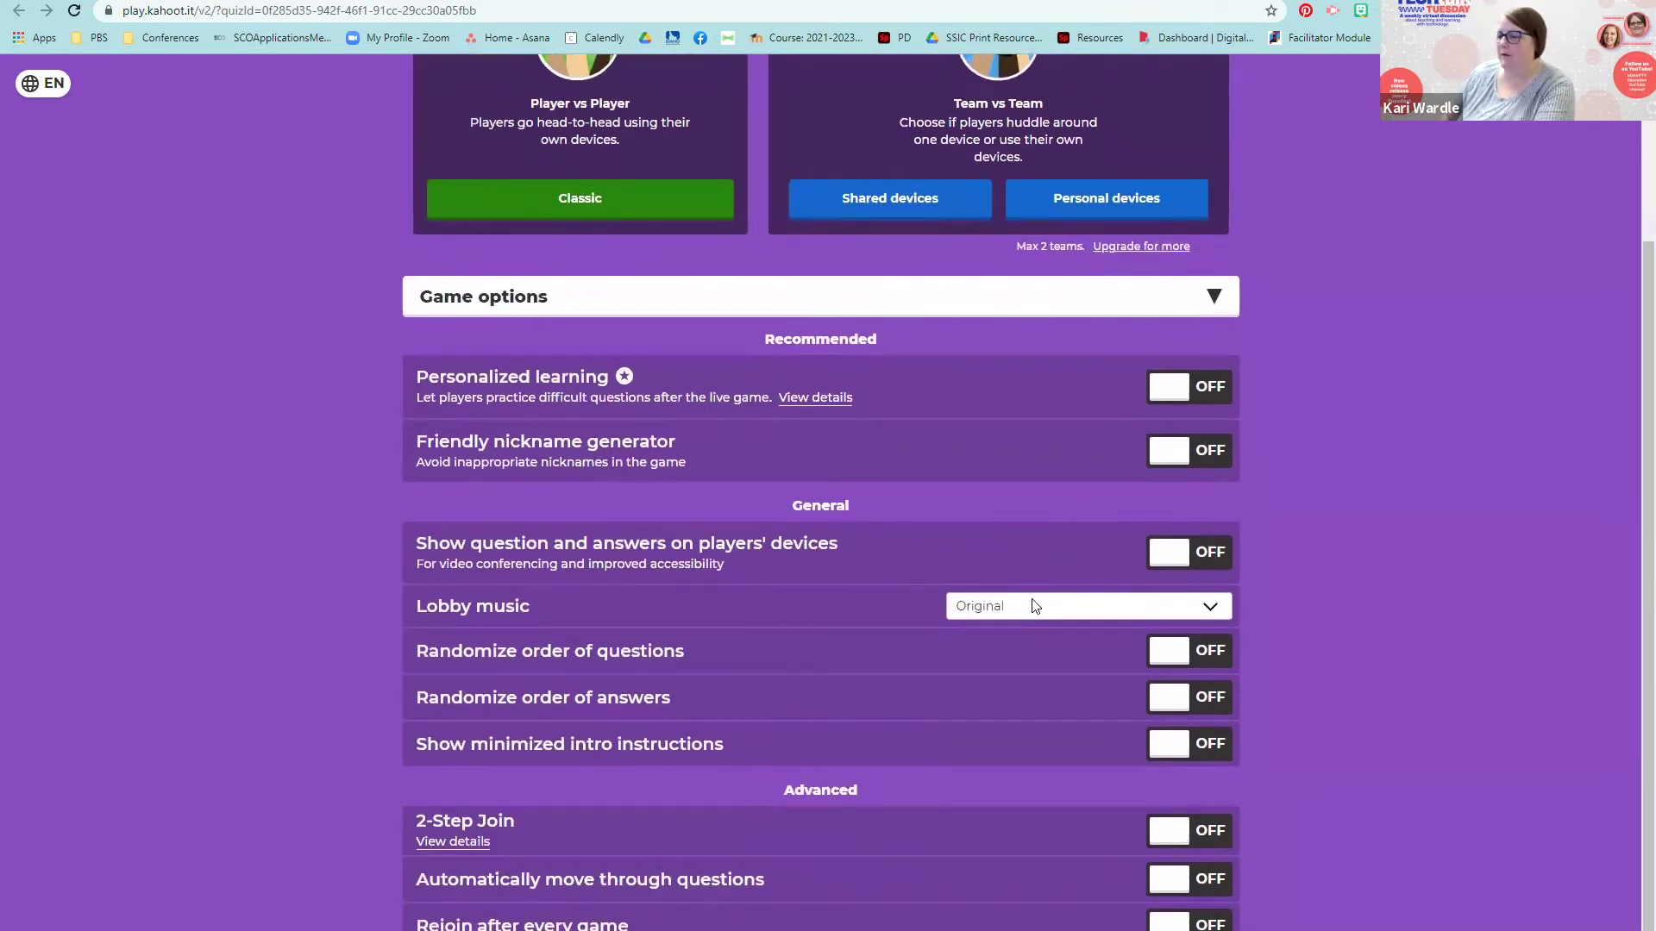
scroll(1035, 606, up, 3)
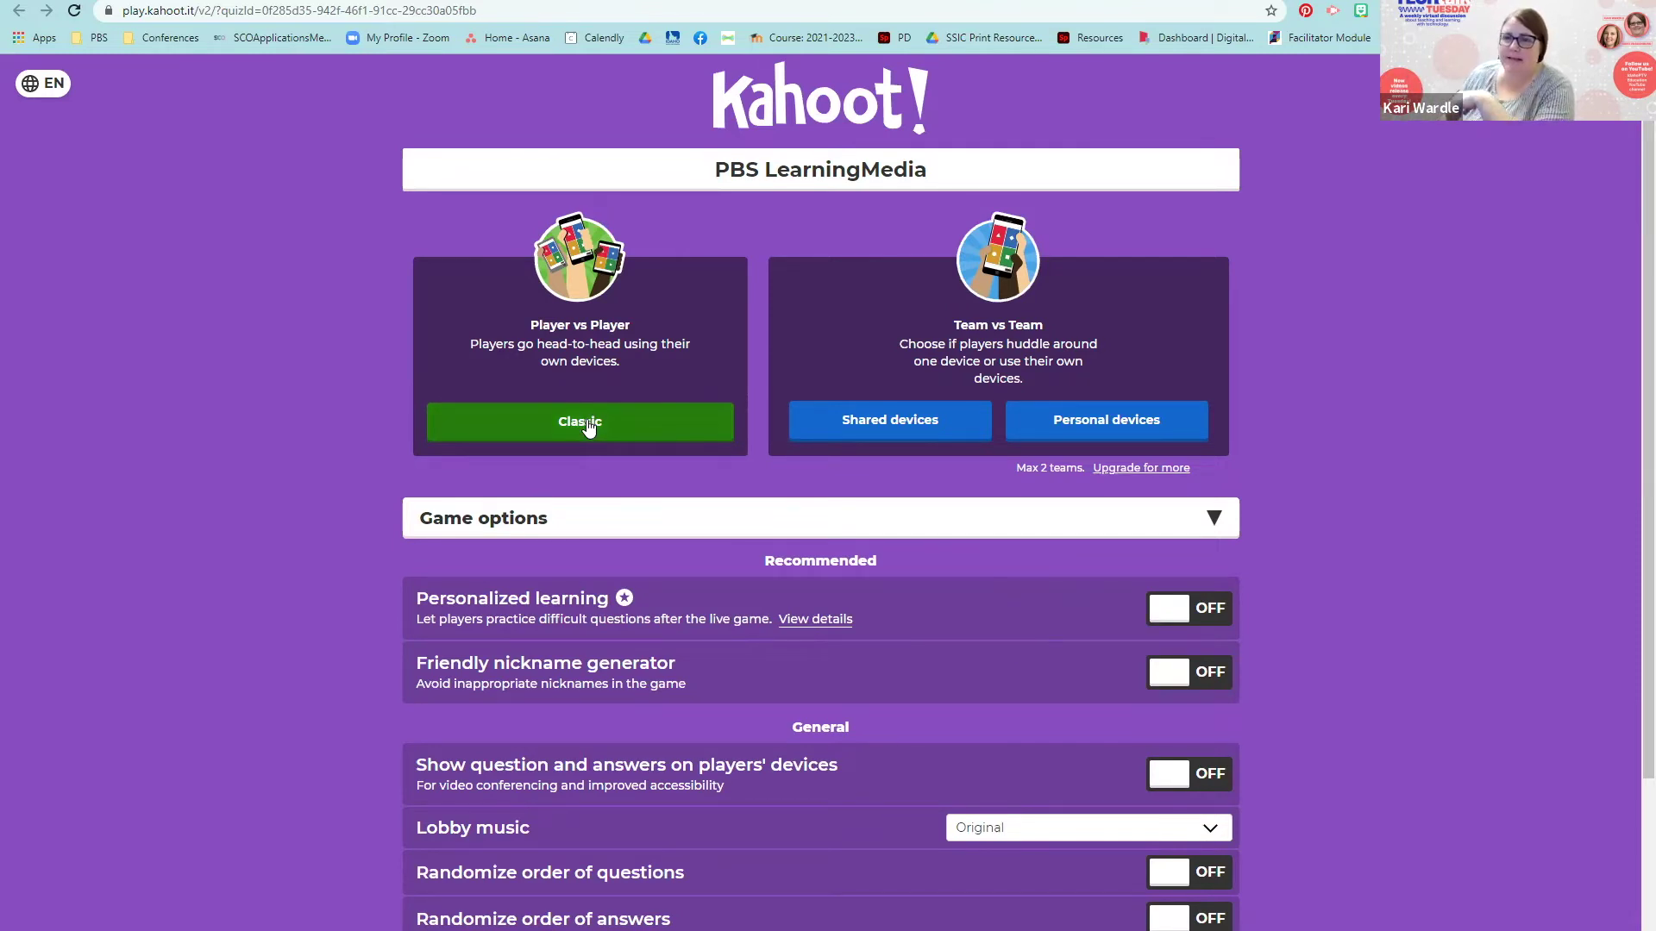
click(589, 429)
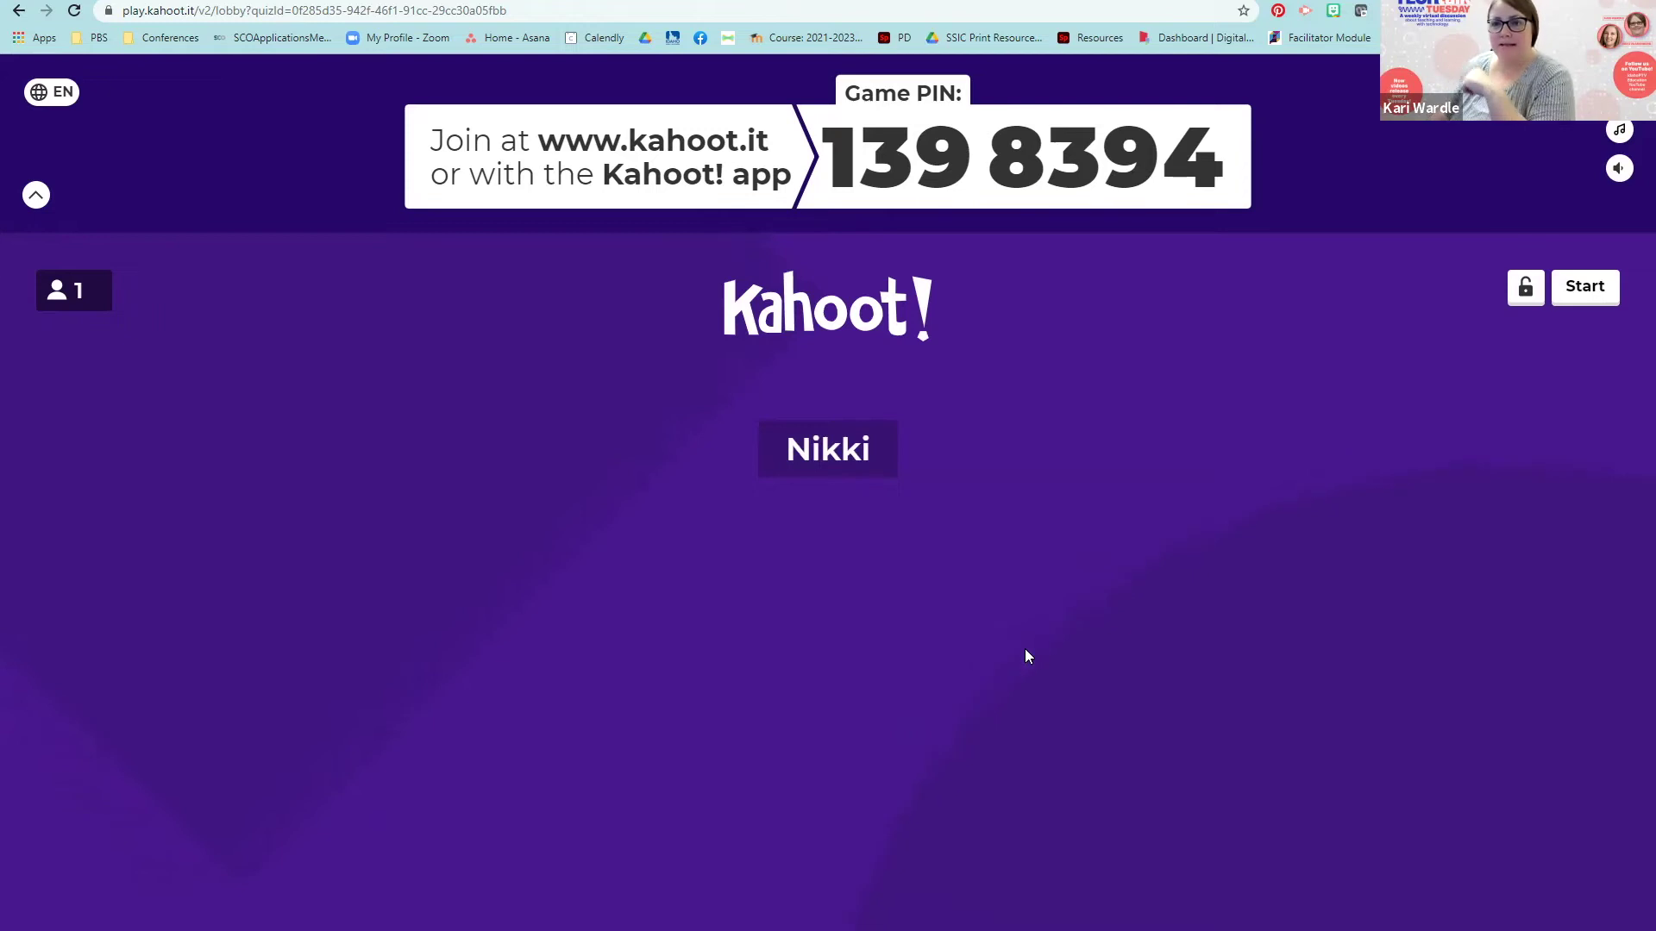
Step: Start the game for the single player waiting in the lobby
click(1584, 288)
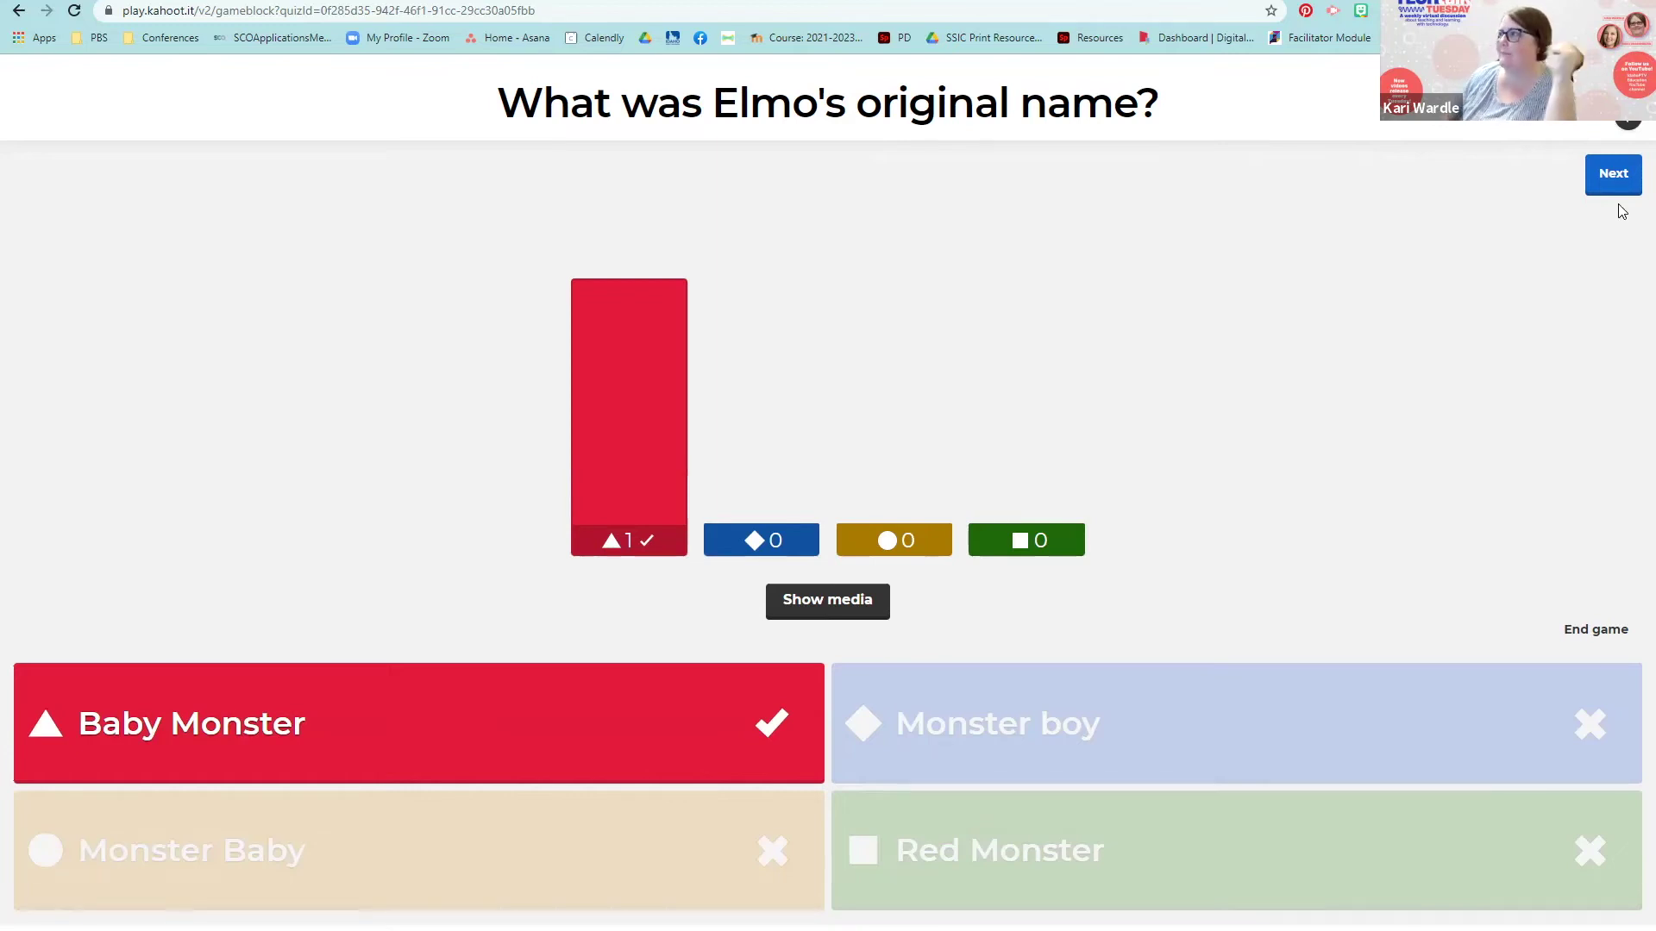
Step: End the game from the Elmo question results to show the final podium
click(1609, 641)
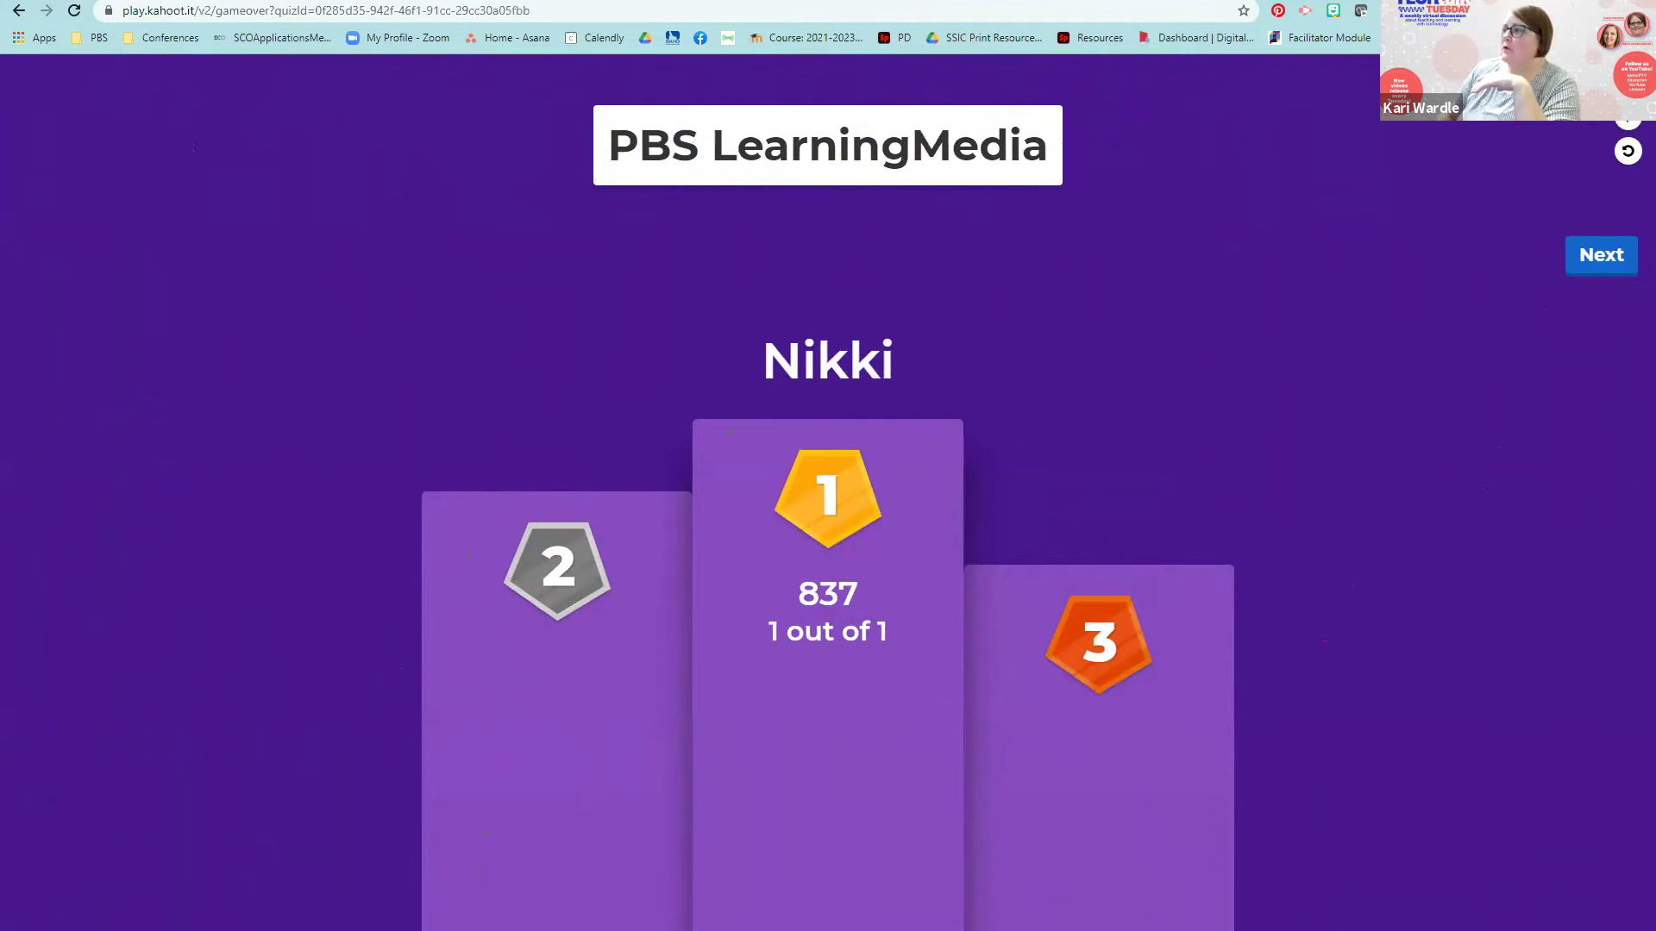
Step: Advance from the podium to the game summary showing 10% correct overall
click(1613, 262)
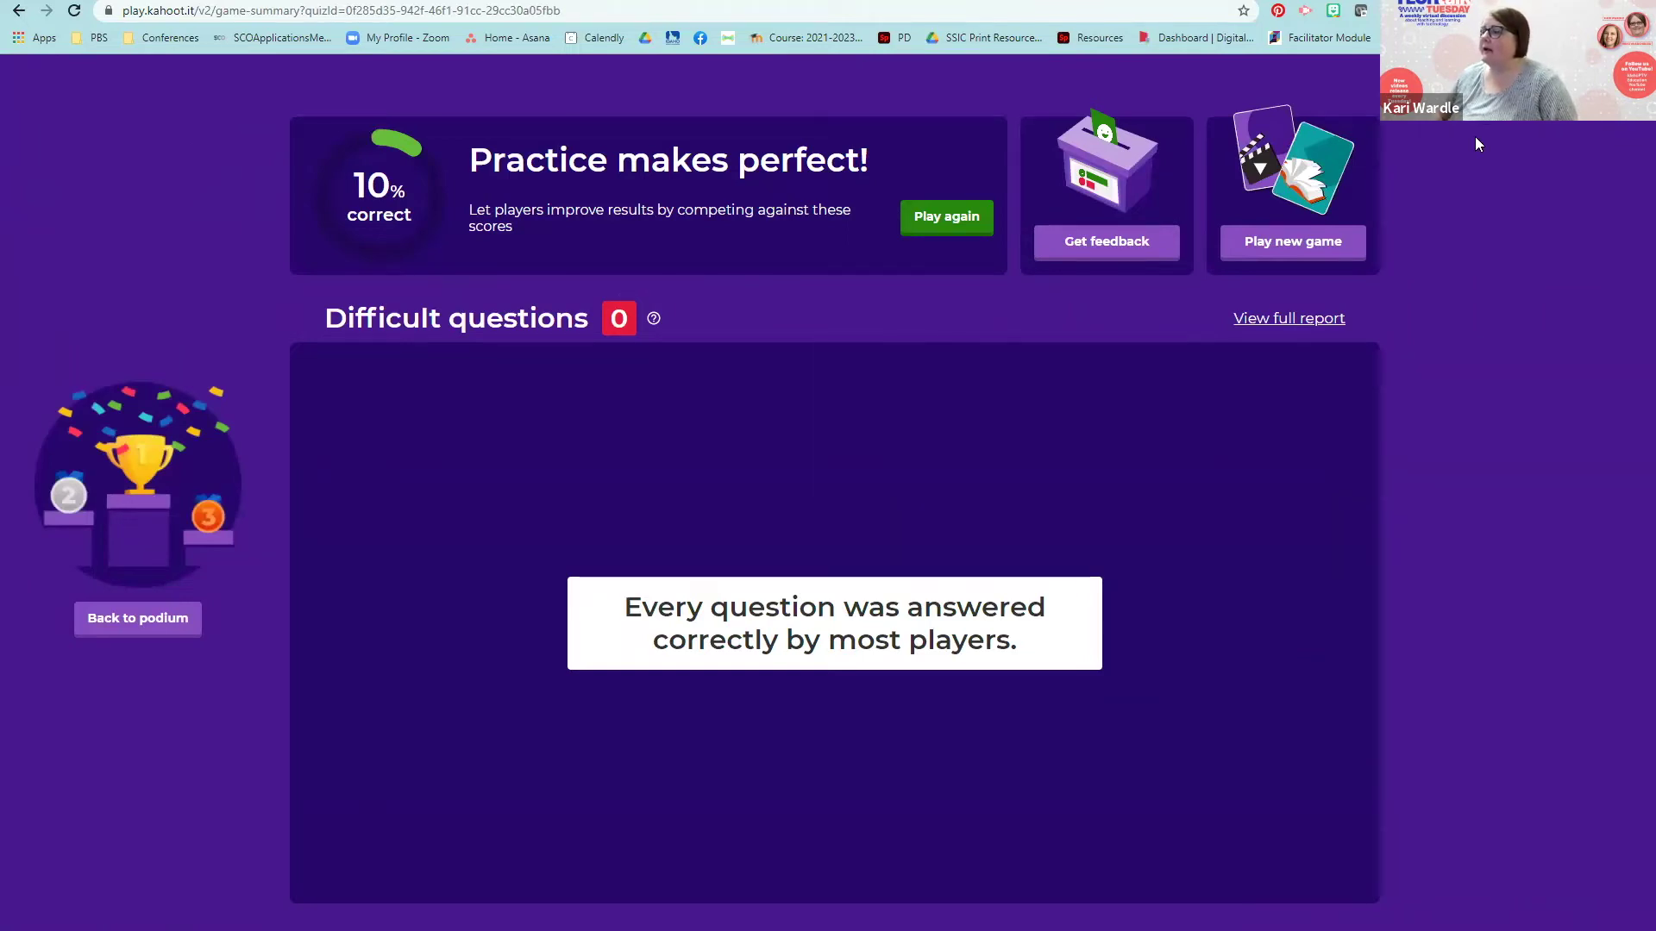
Step: Open the Kahoot! account options menu, then close it again
click(1553, 82)
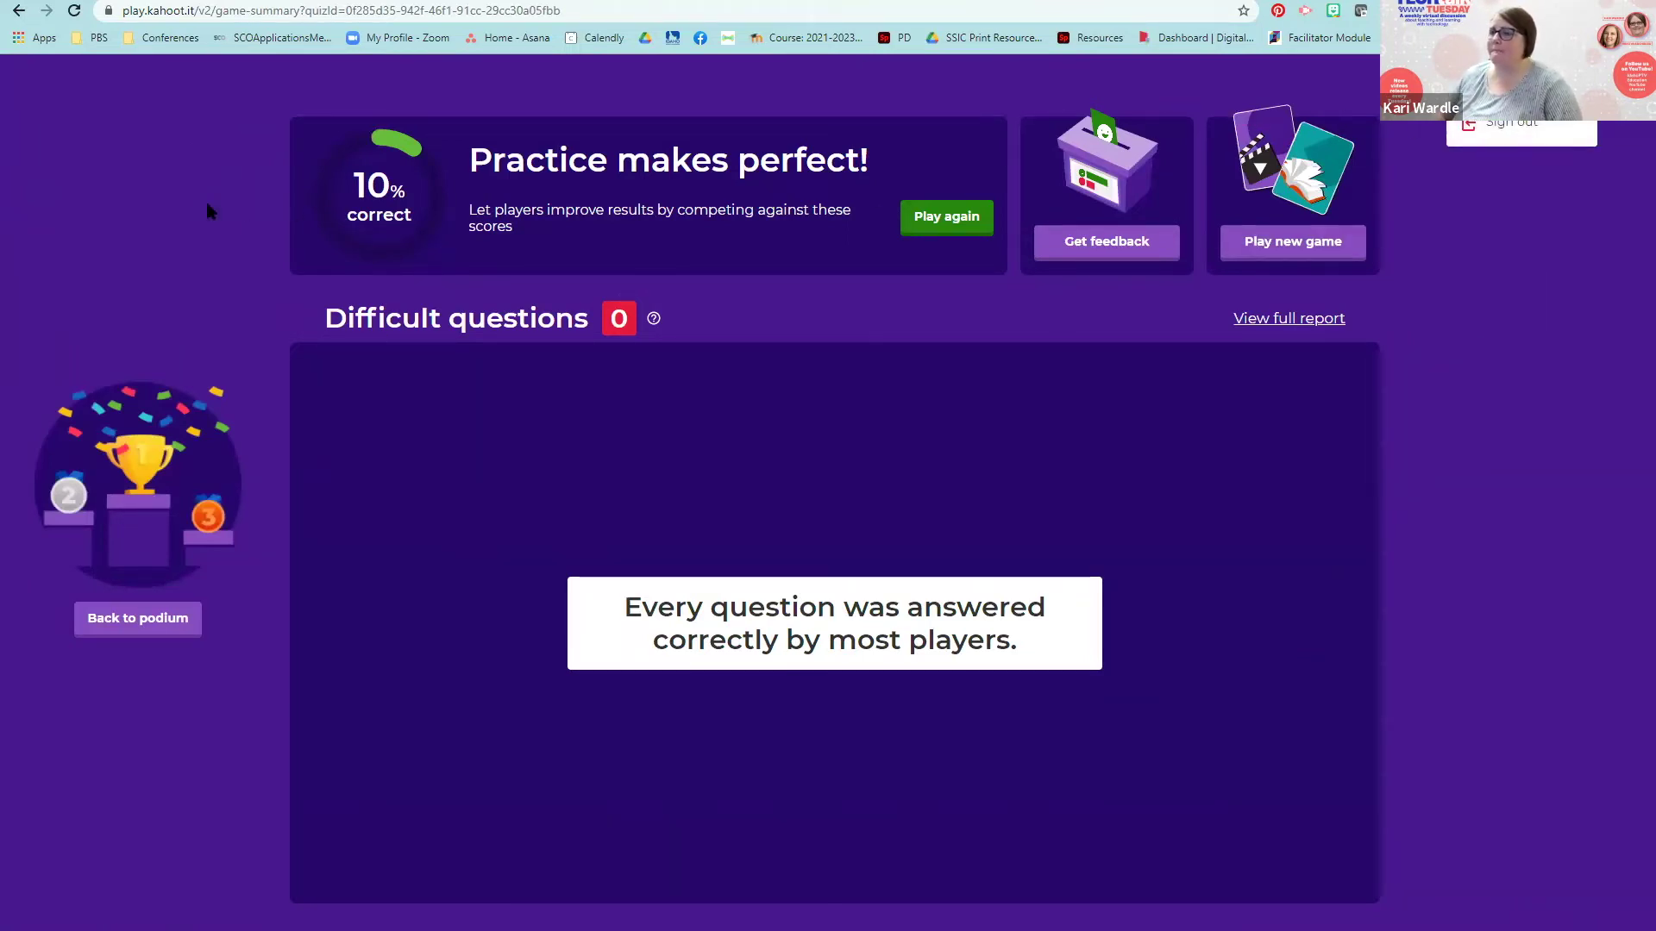
click(173, 172)
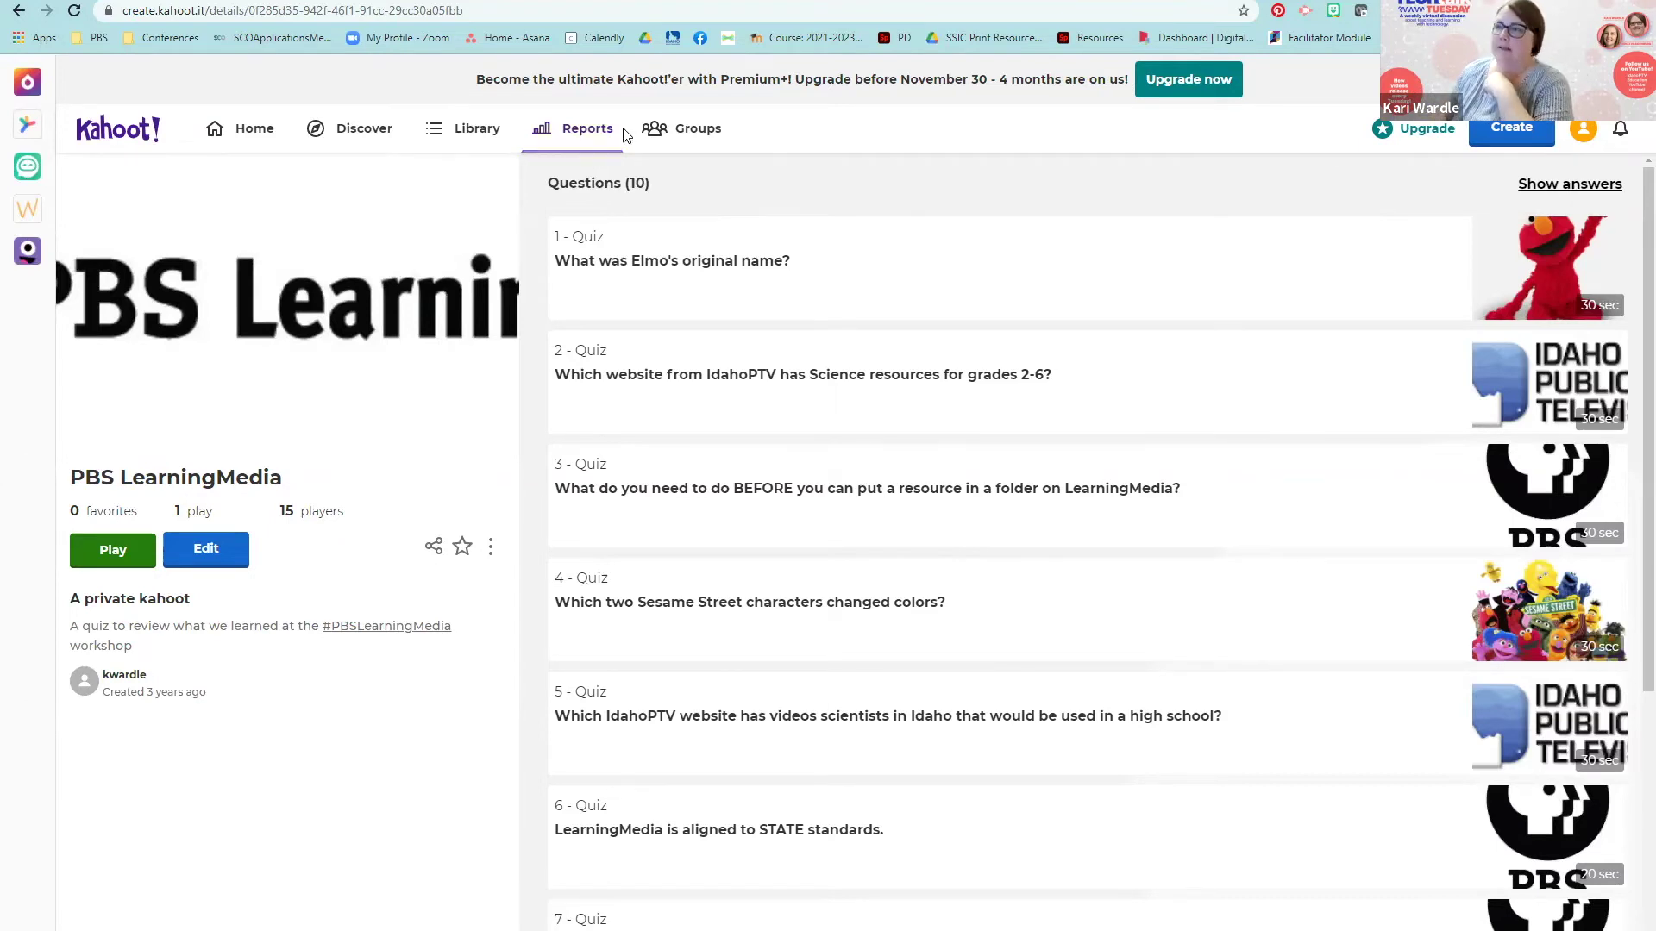
Step: Show the Kahoot! Reports page listing the 58 past live-game reports
click(593, 149)
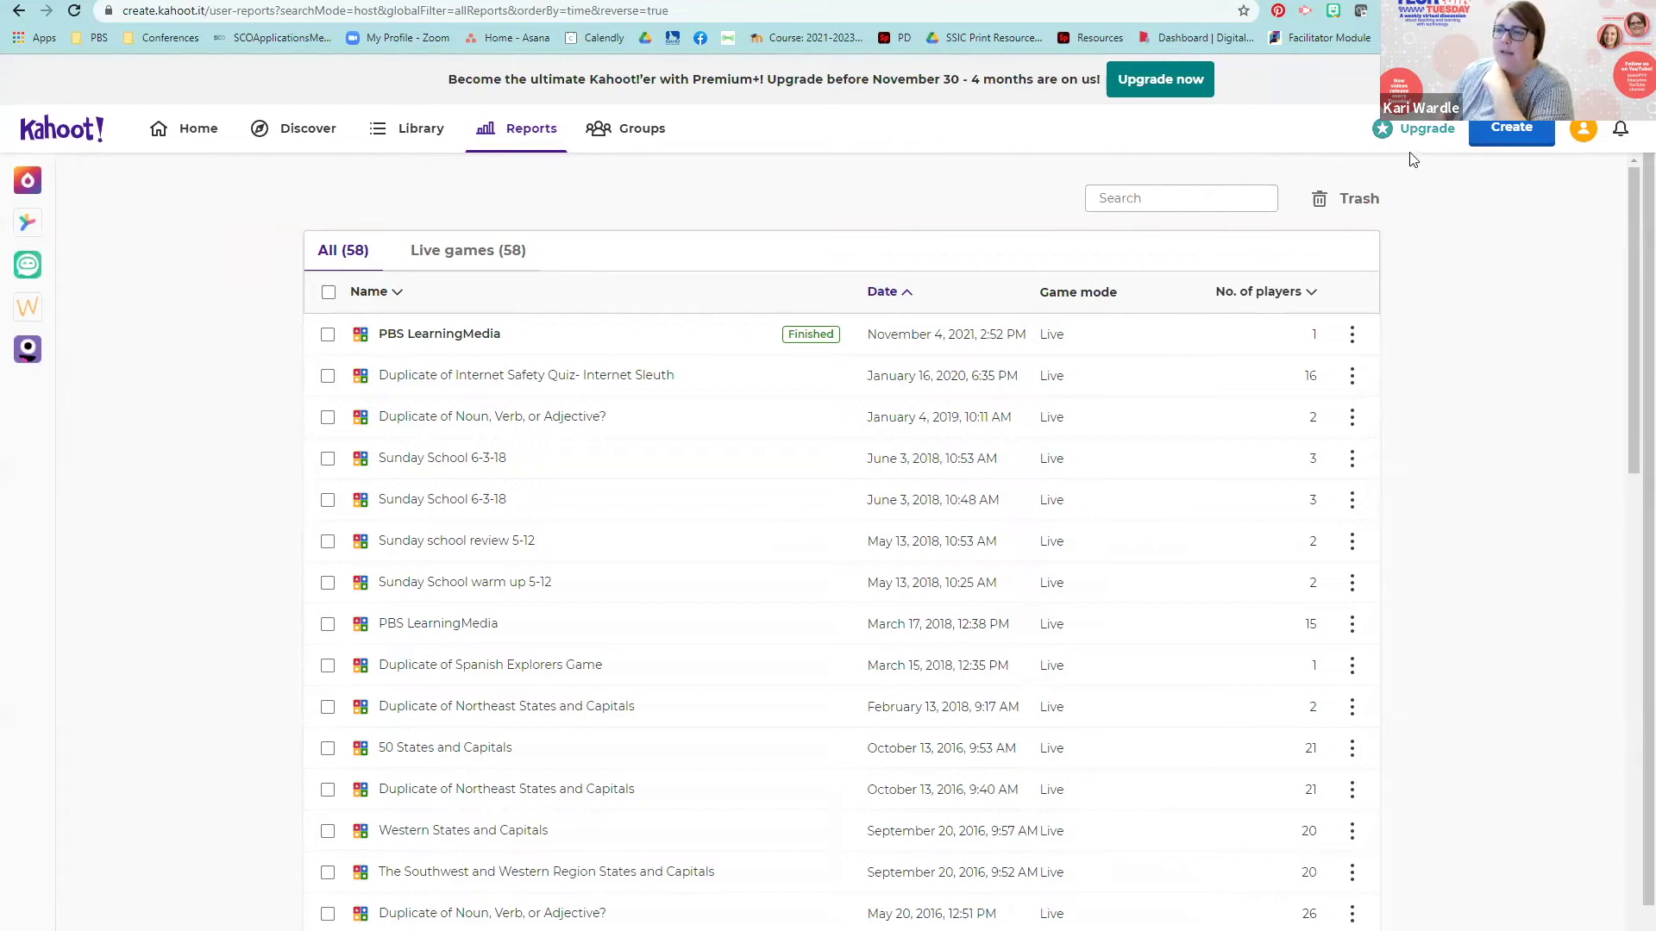
Step: Browse the 58 game reports, then switch to the game summary browser tab with Ctrl+Tab
scroll(748, 590, down, 6)
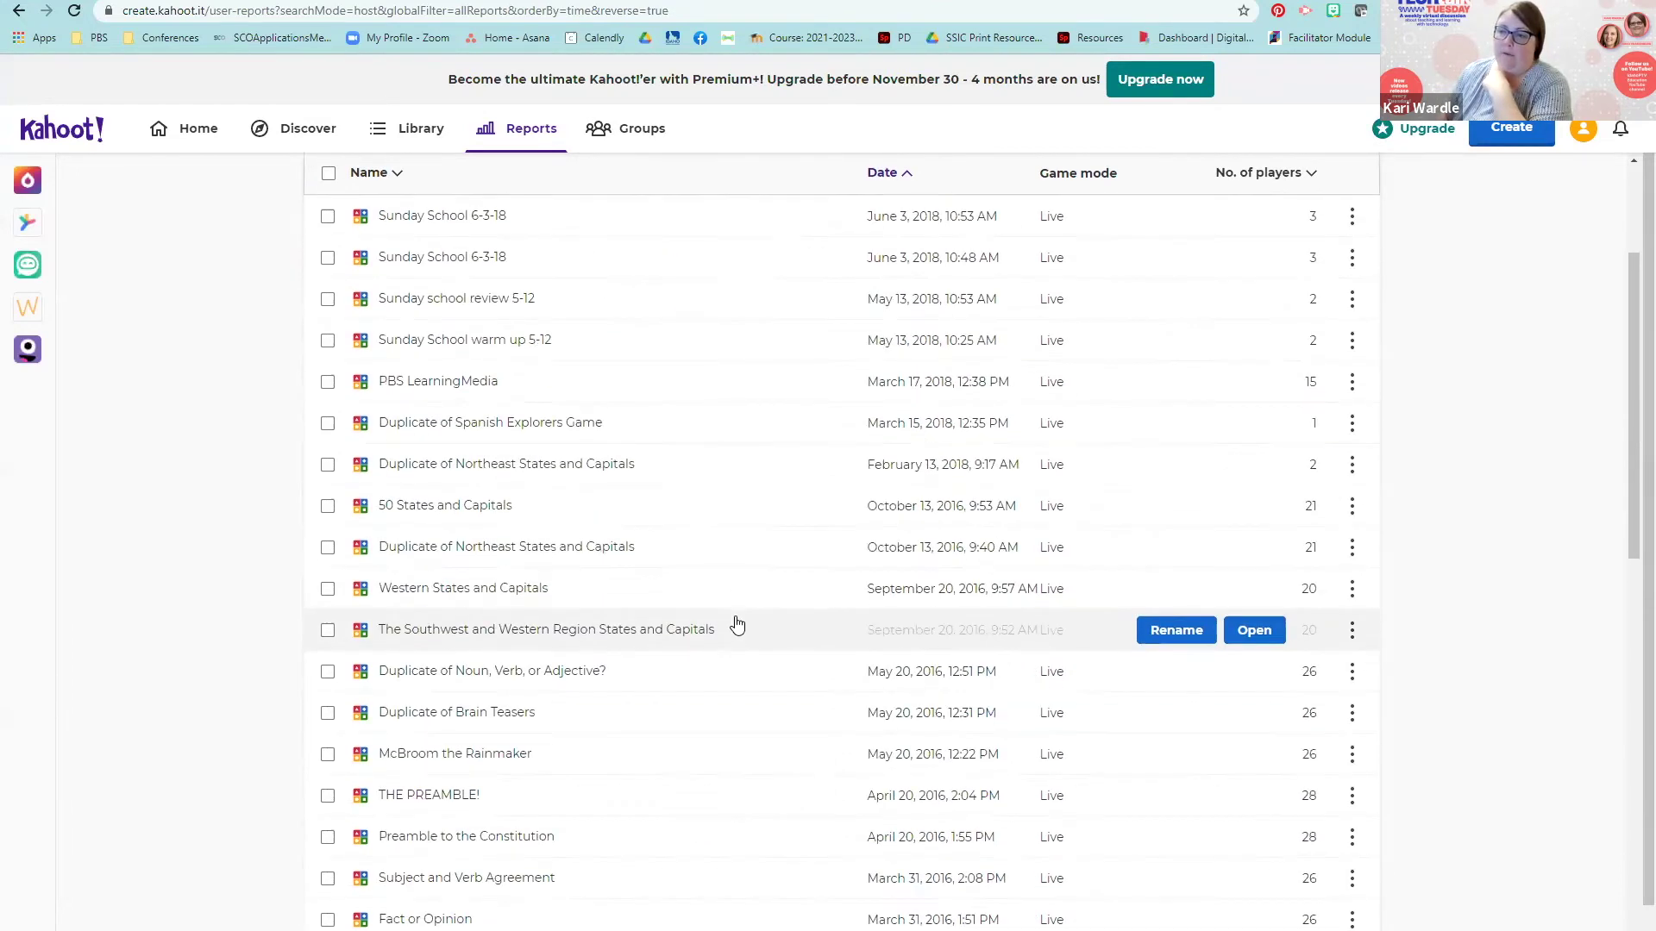
scroll(737, 624, up, 1)
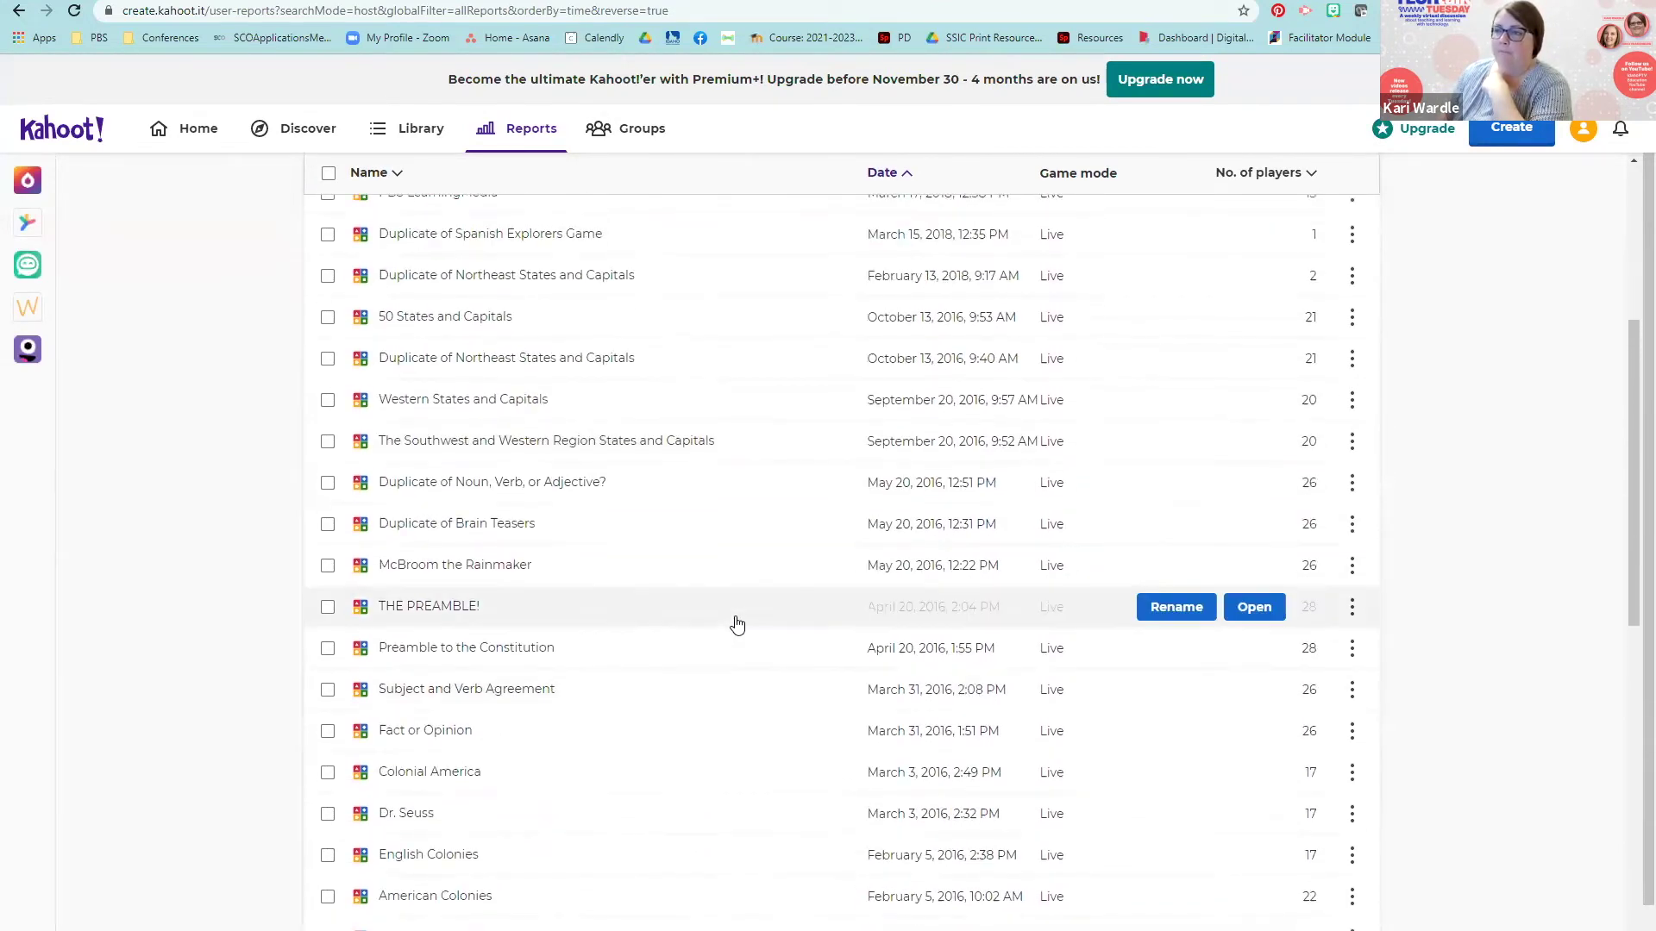
scroll(738, 624, down, 8)
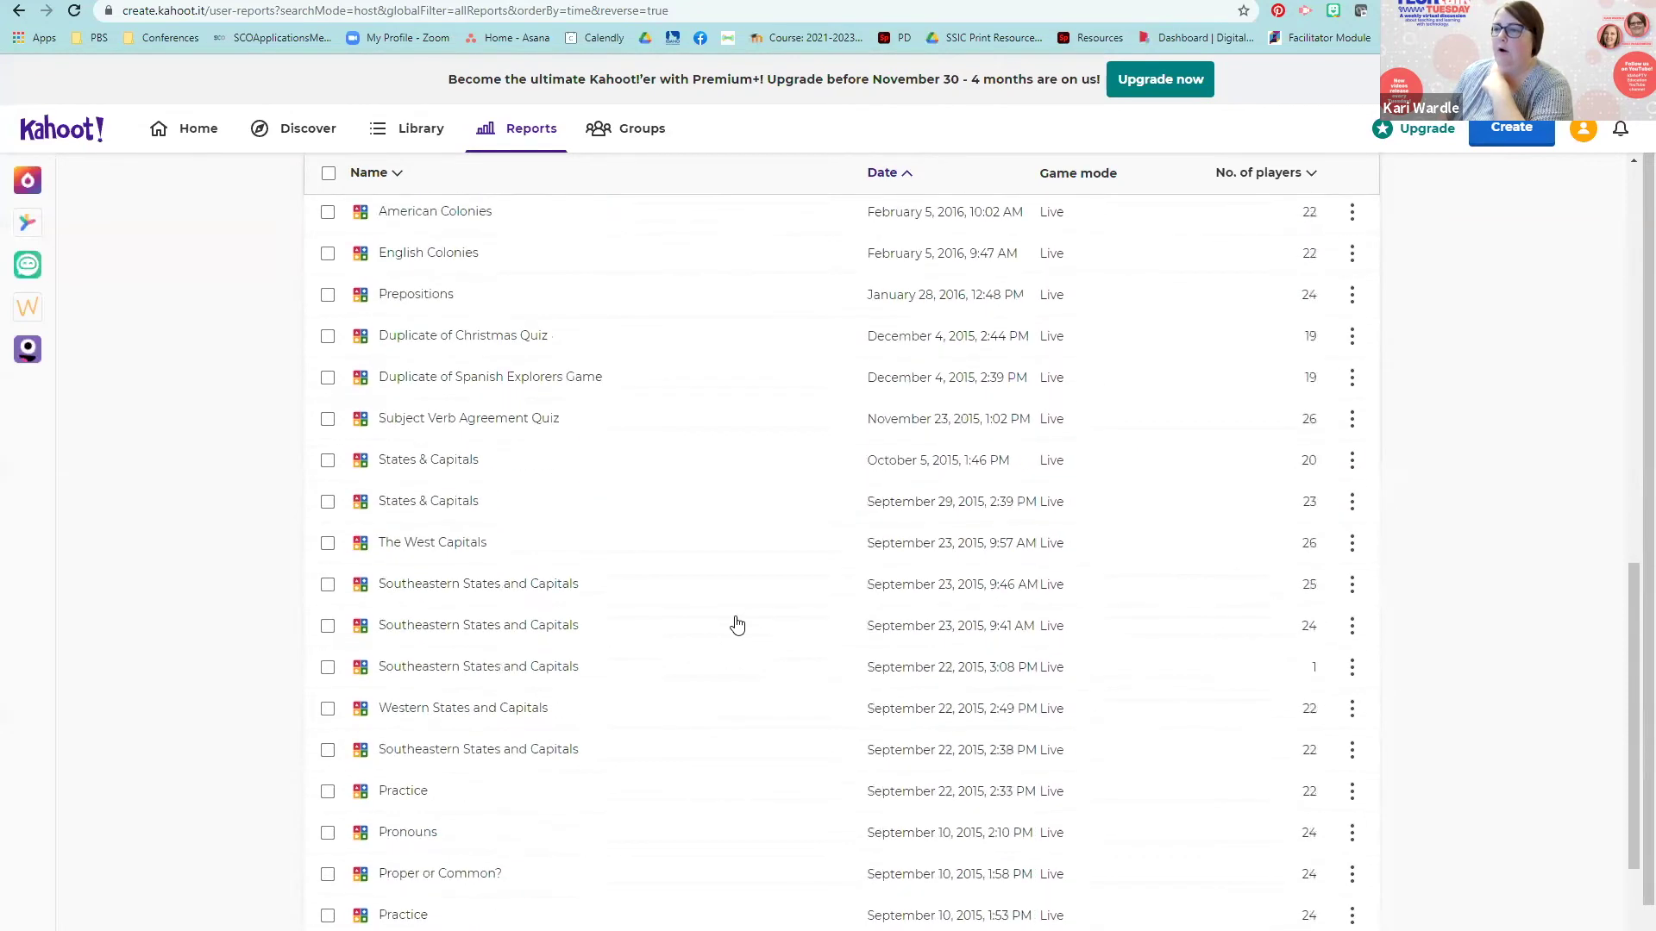
scroll(737, 624, down, 5)
scroll(737, 624, up, 6)
scroll(737, 624, up, 11)
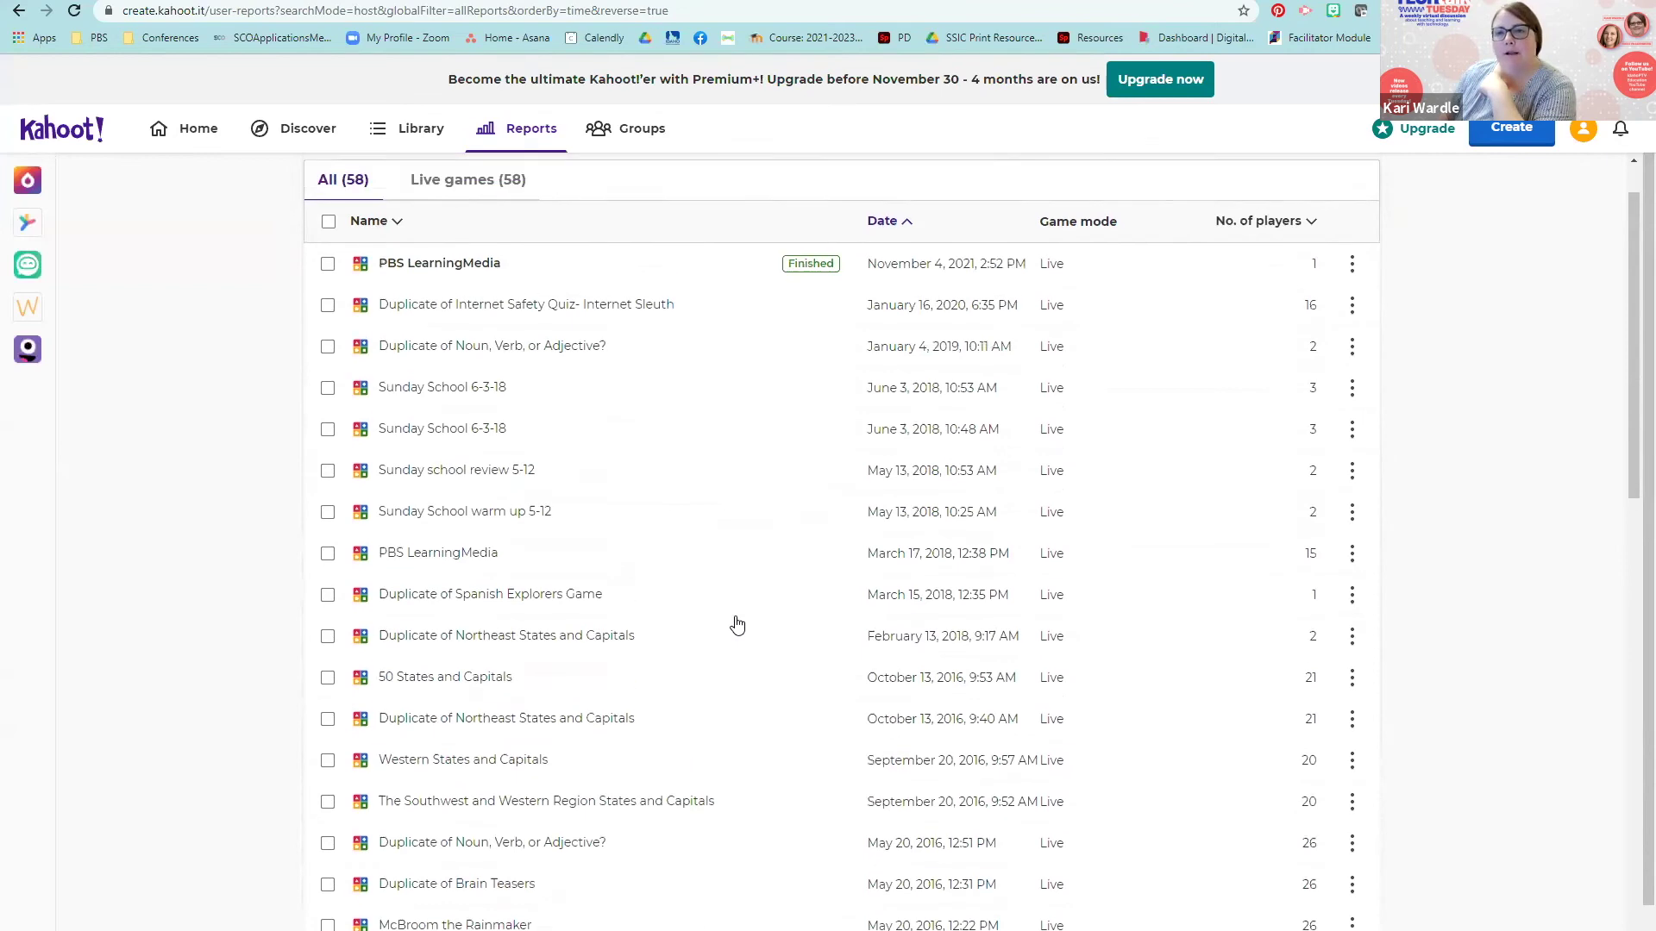
scroll(737, 624, down, 2)
scroll(735, 622, up, 3)
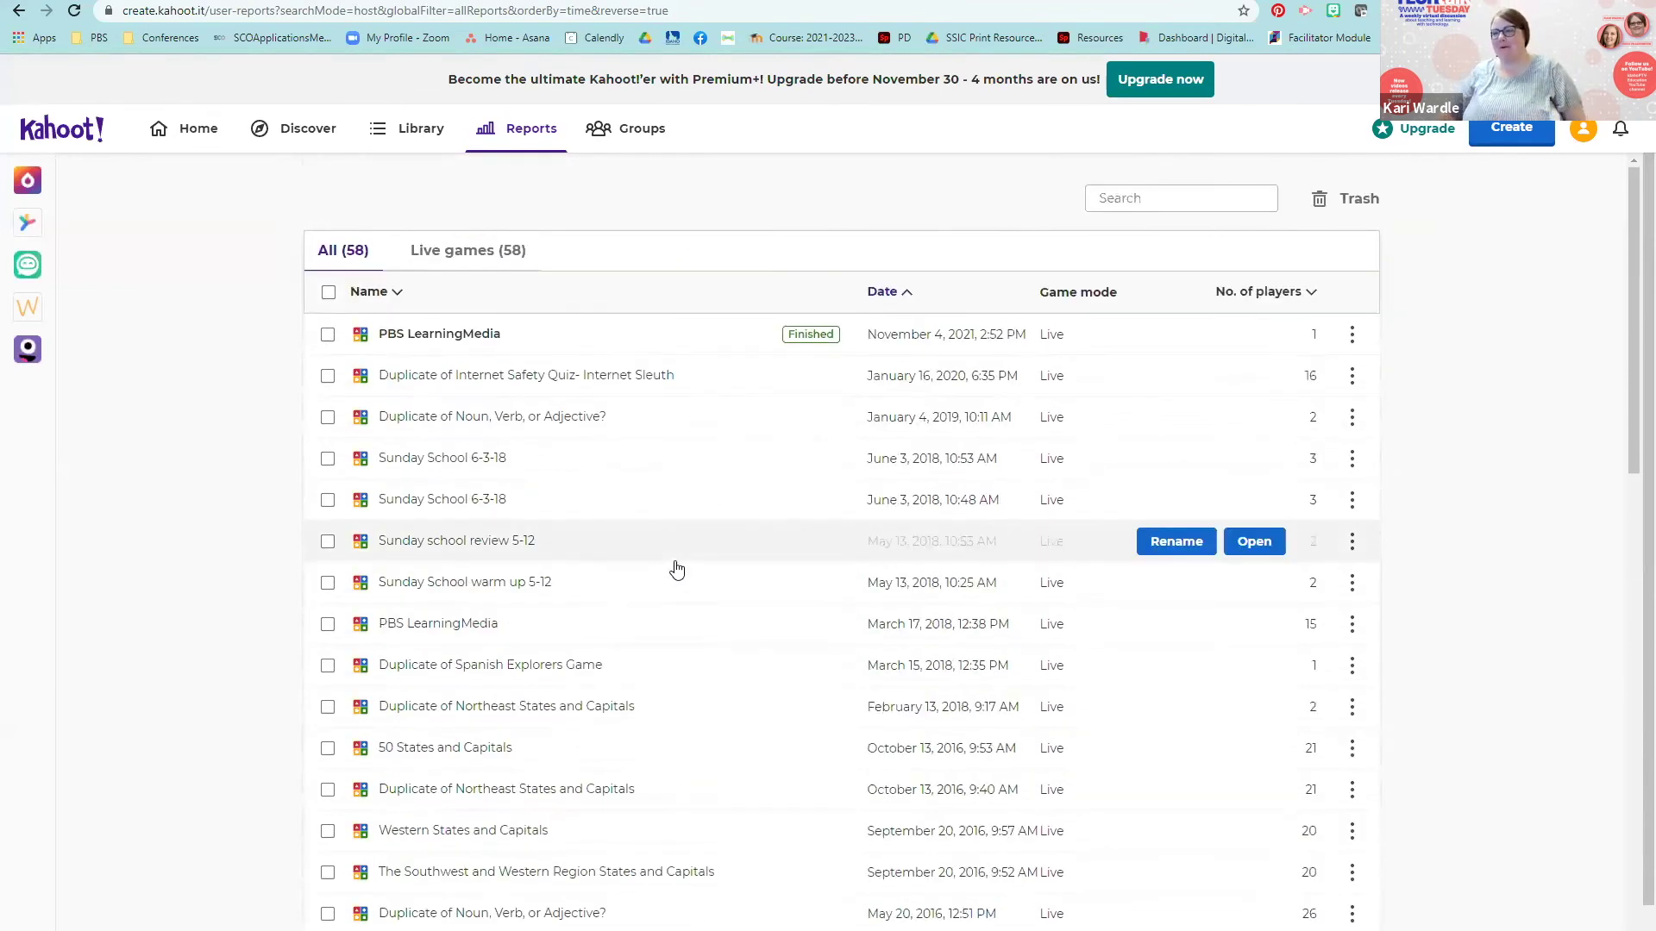
scroll(679, 576, down, 2)
scroll(679, 577, down, 1)
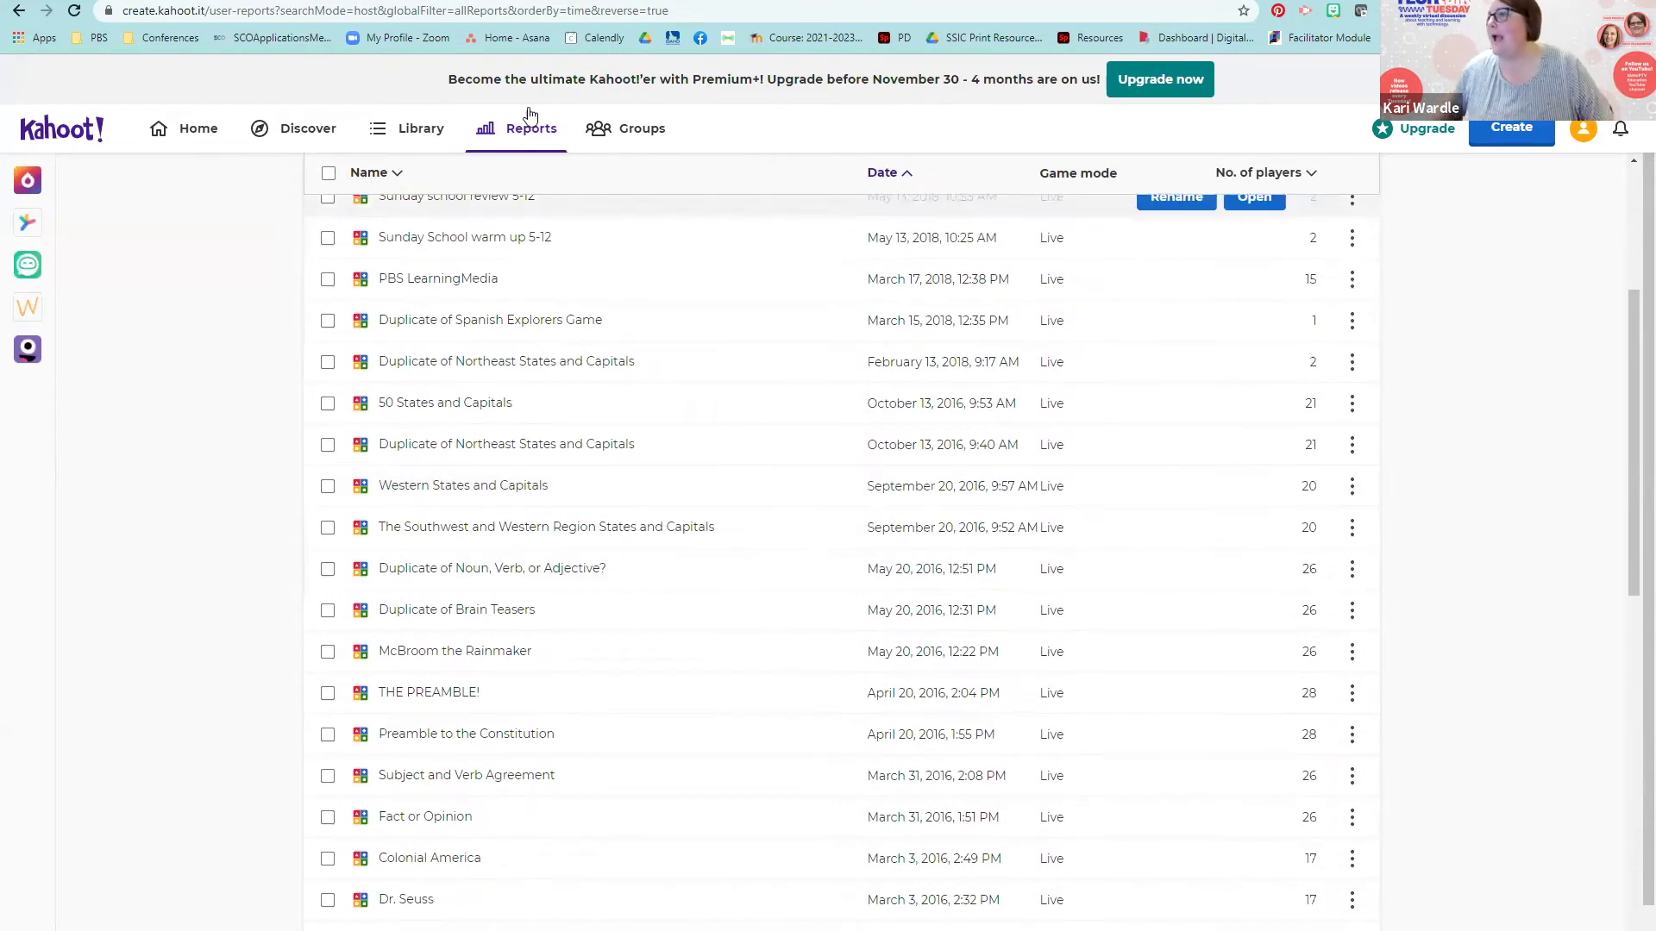
mouse_move(1083, 359)
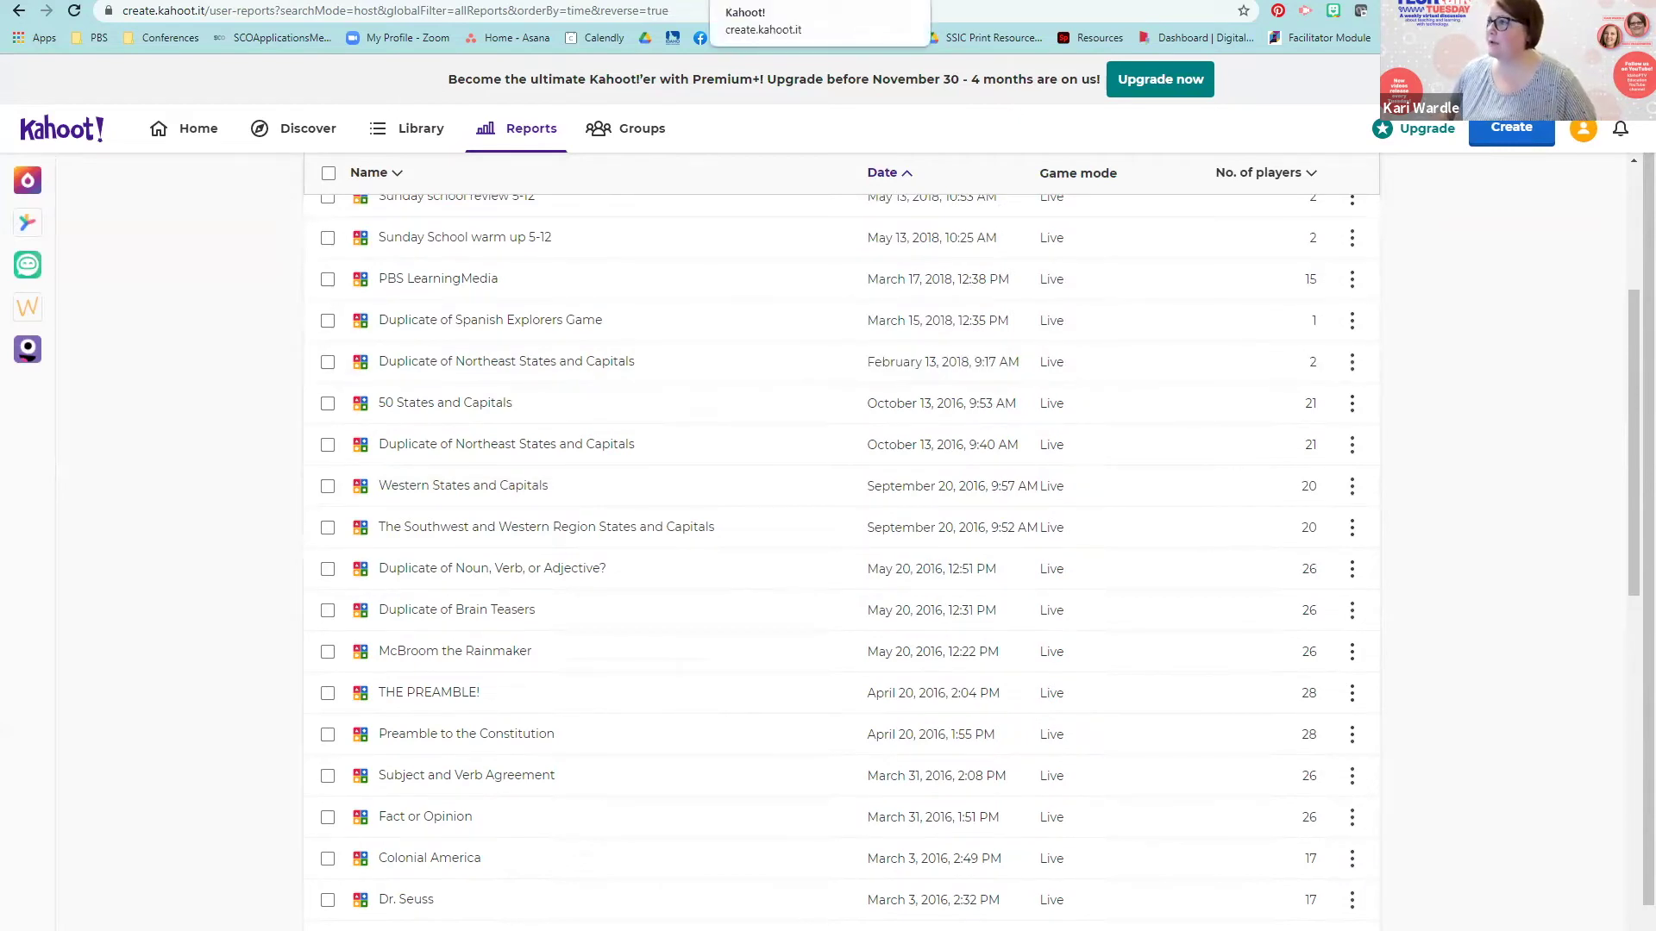
key(ctrl+Tab)
key(ctrl+Tab)
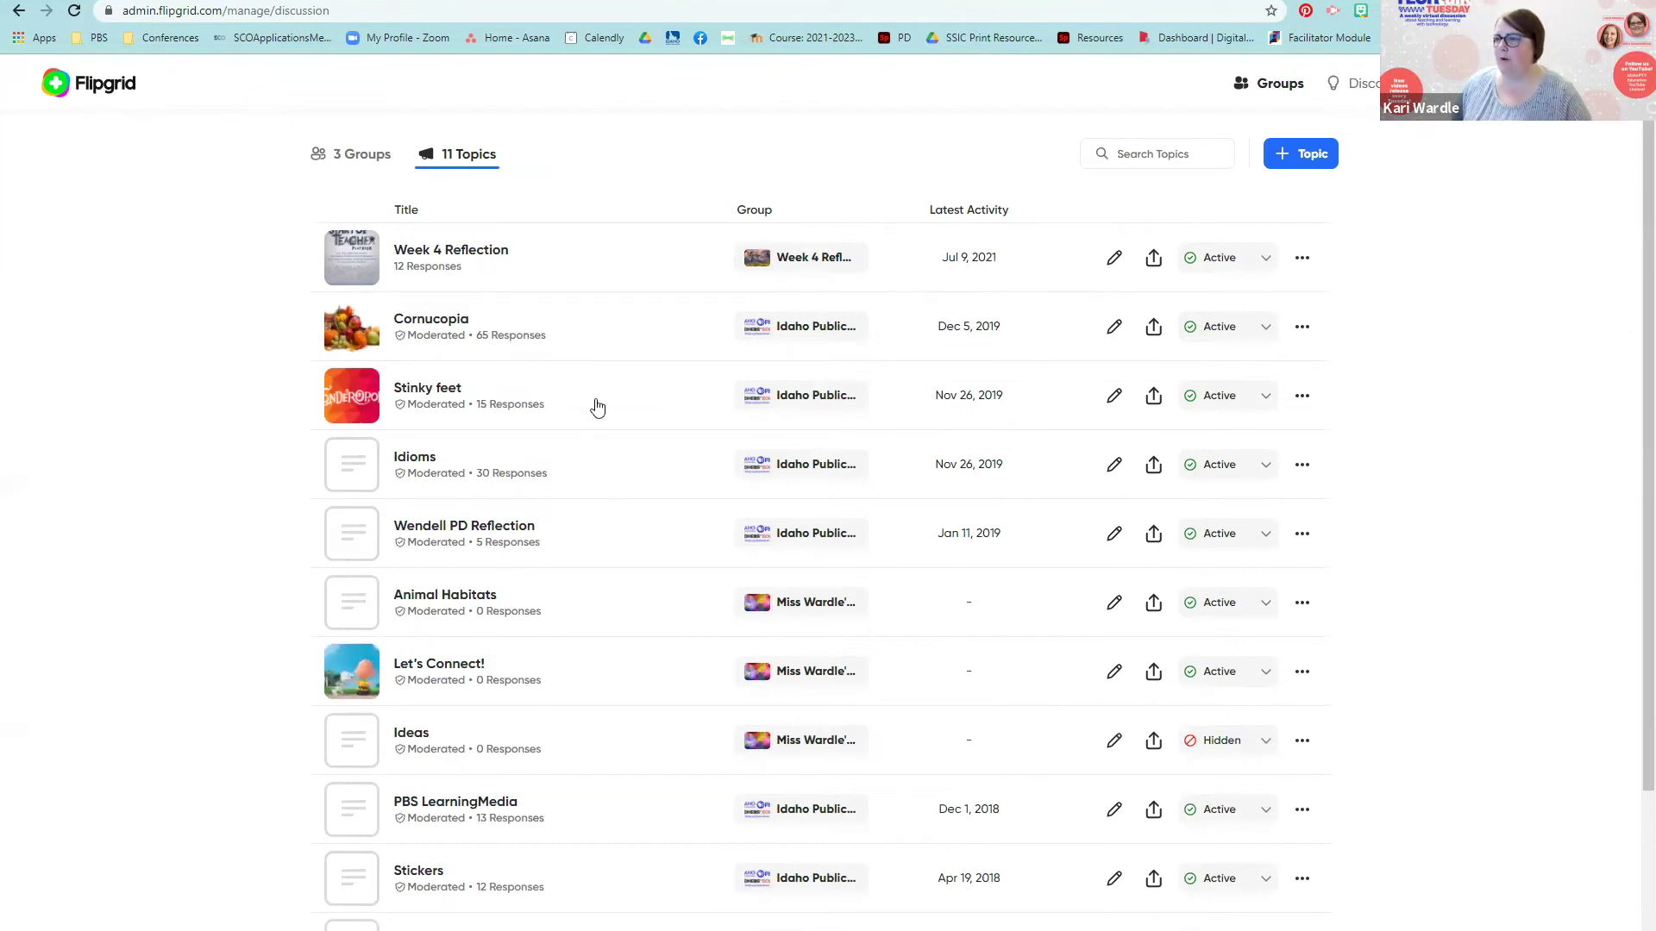
Step: Open the Week 4 Reflection topic and review its table of 12 responses
click(465, 260)
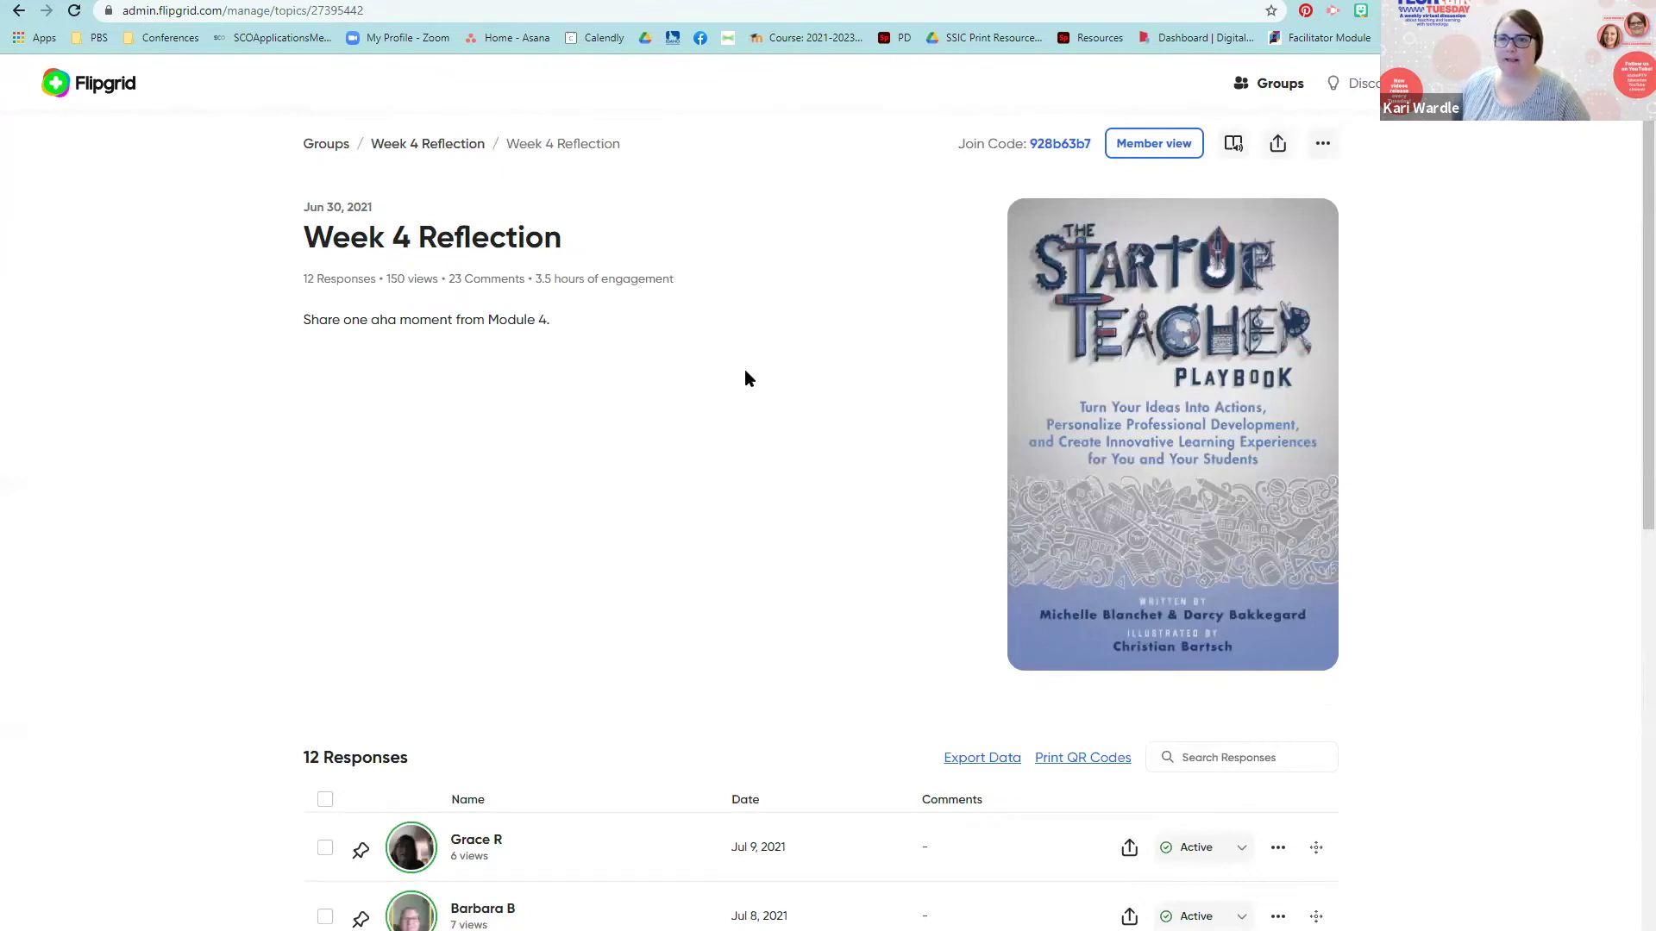
scroll(745, 373, down, 2)
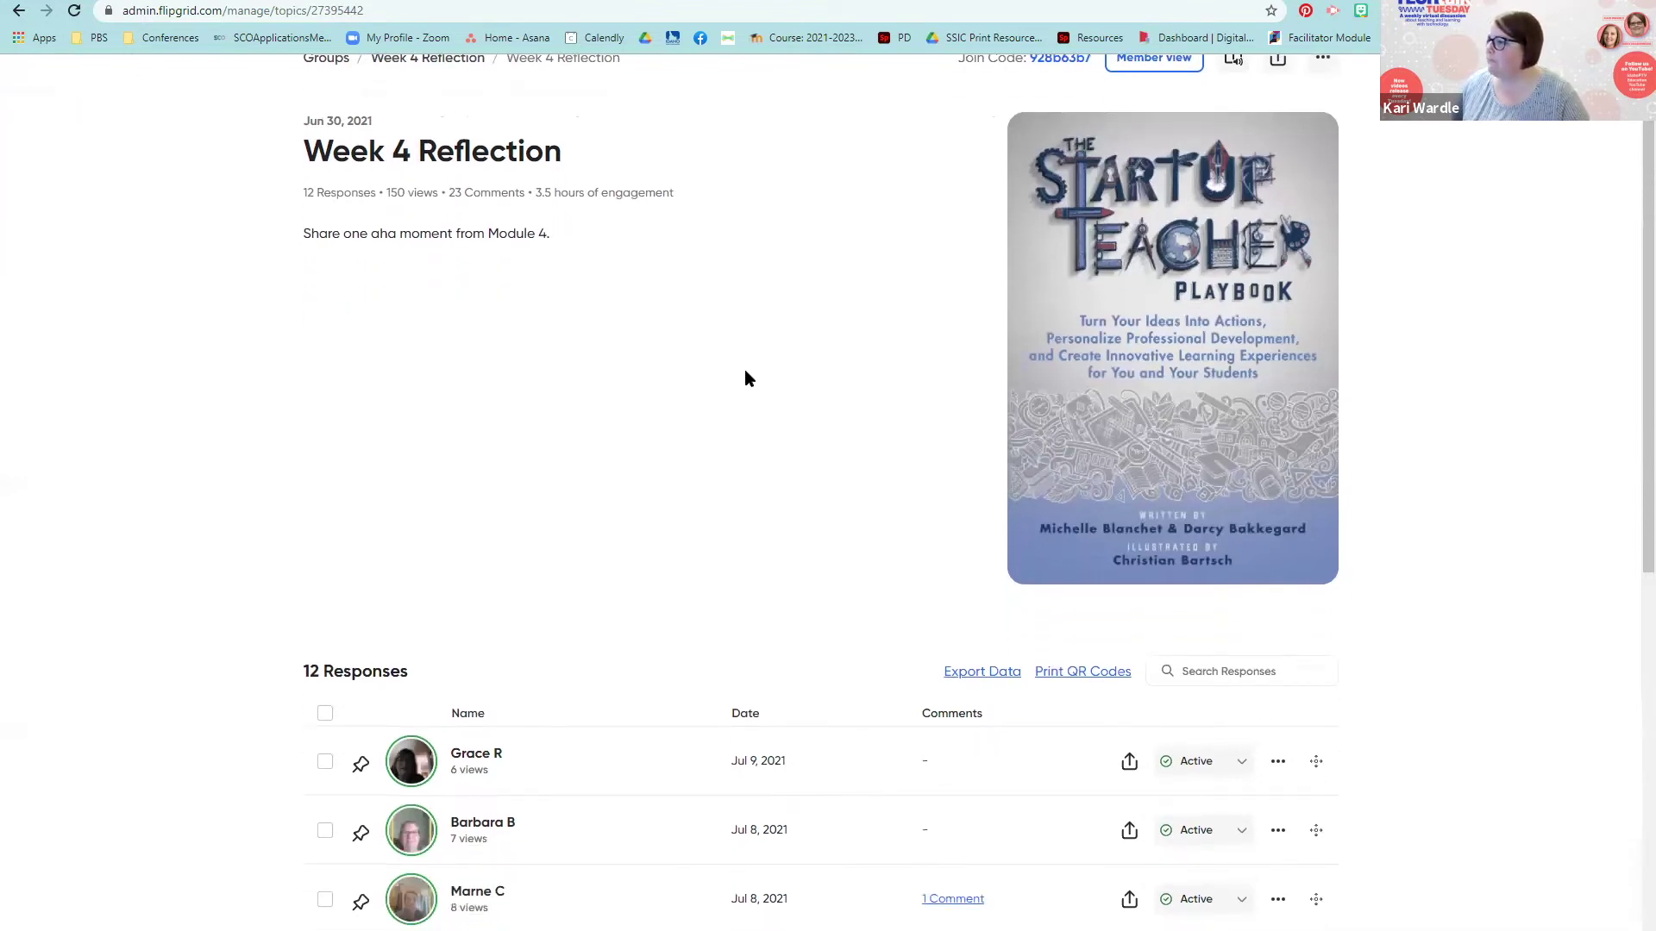
scroll(747, 379, up, 2)
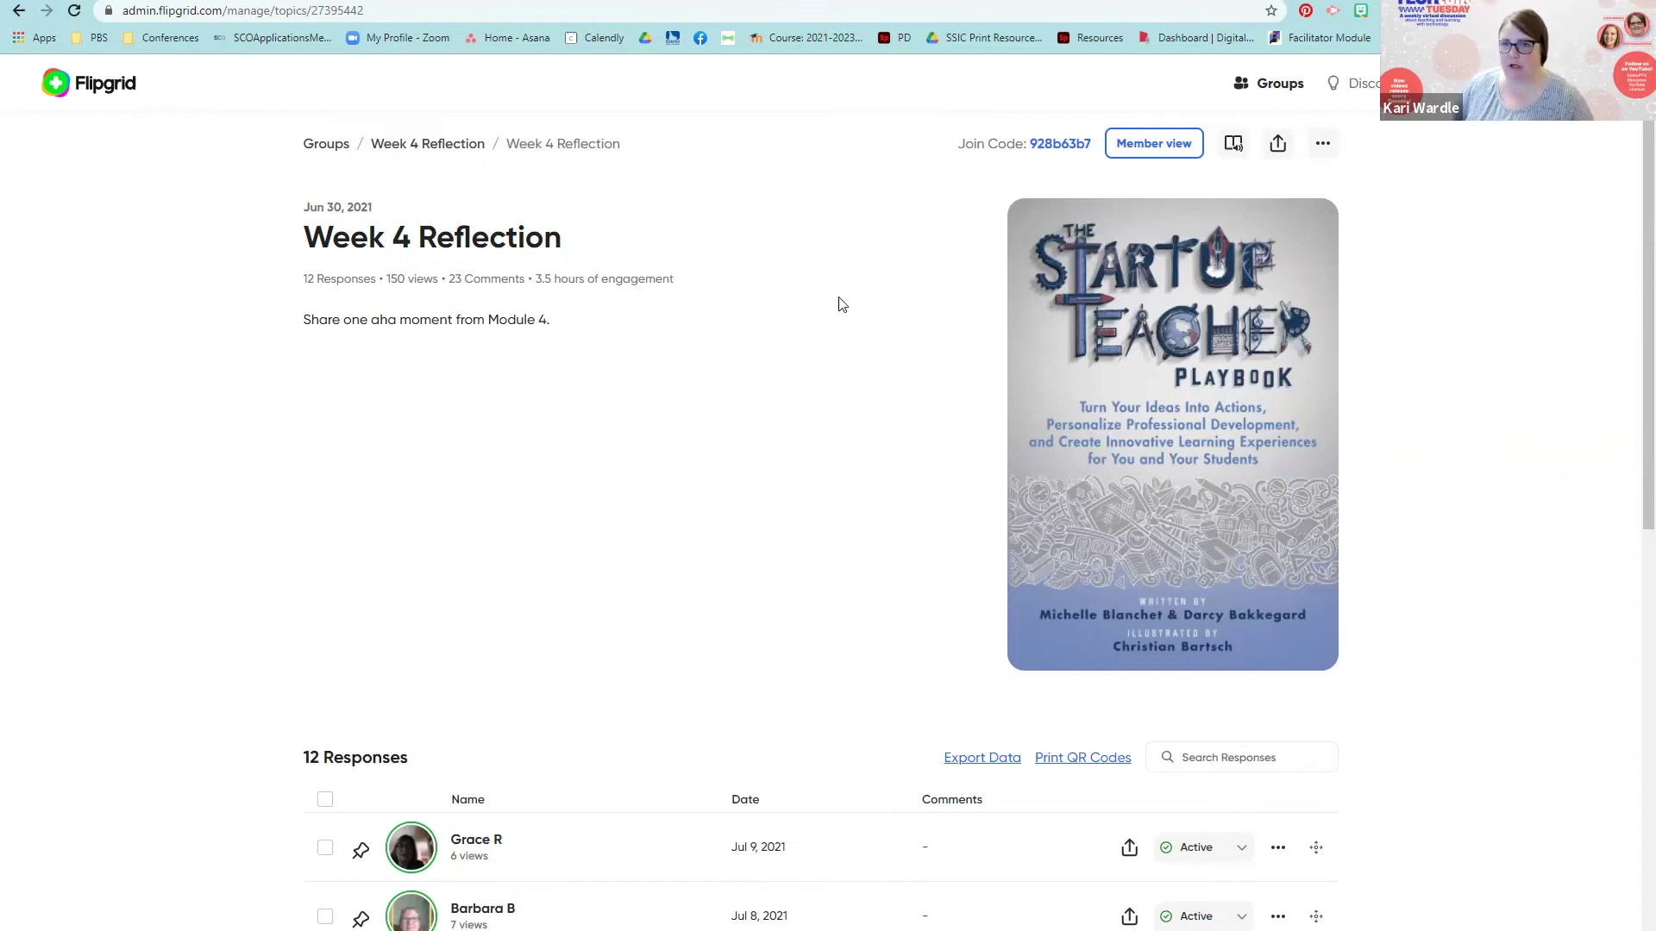
scroll(842, 304, down, 5)
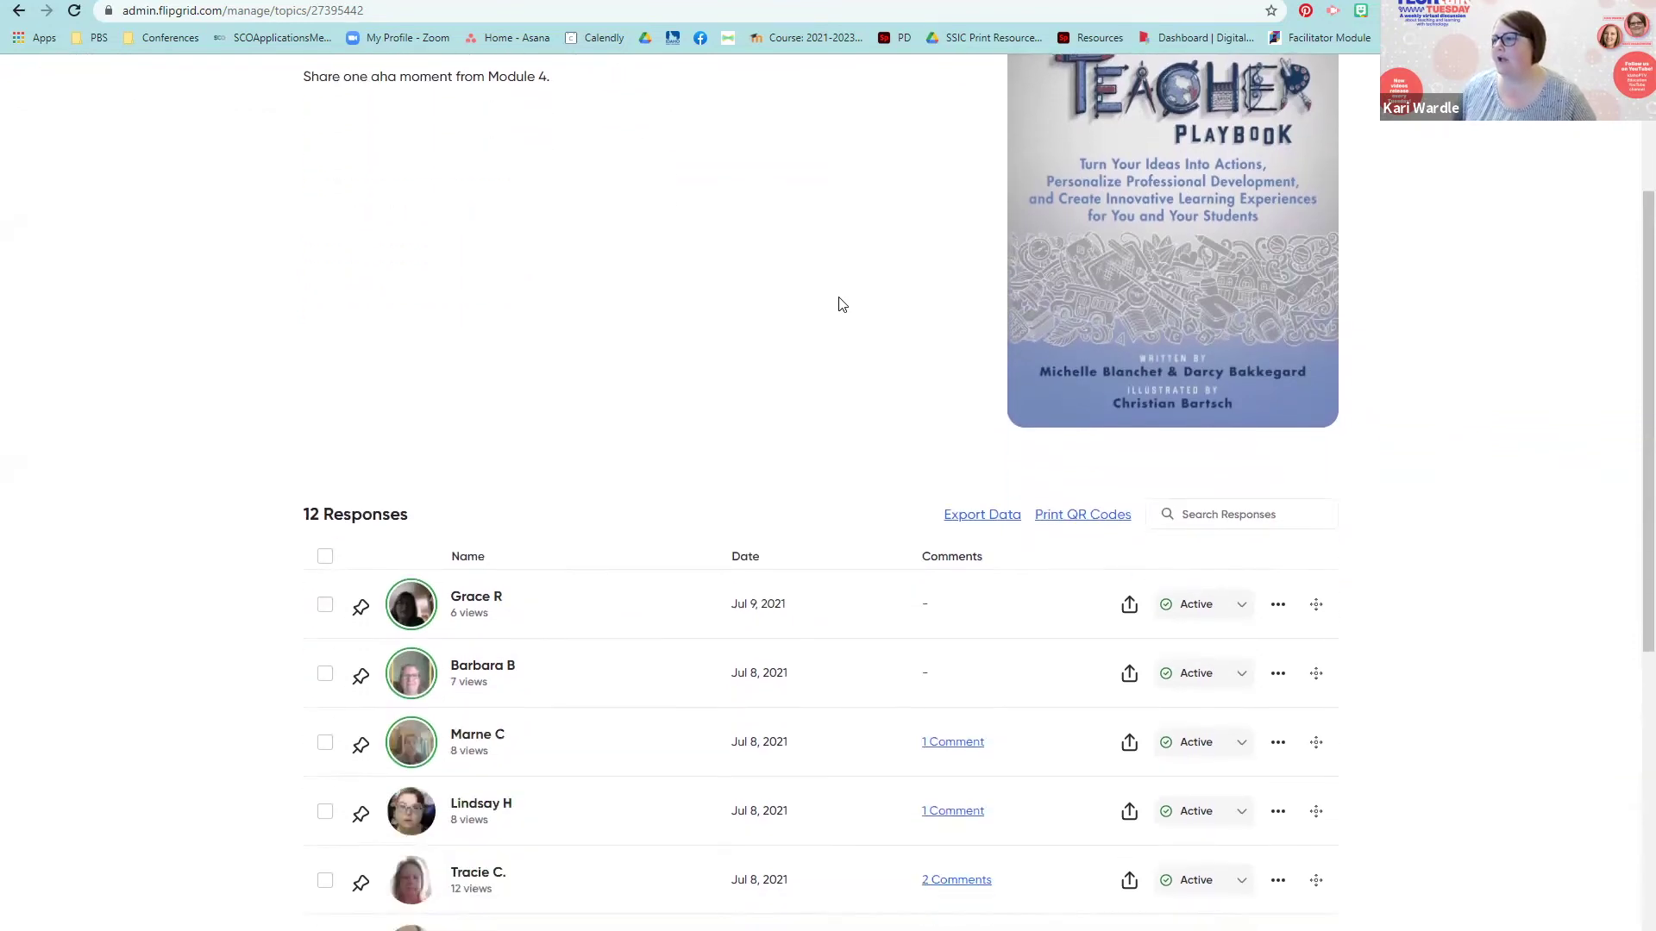
scroll(842, 305, down, 3)
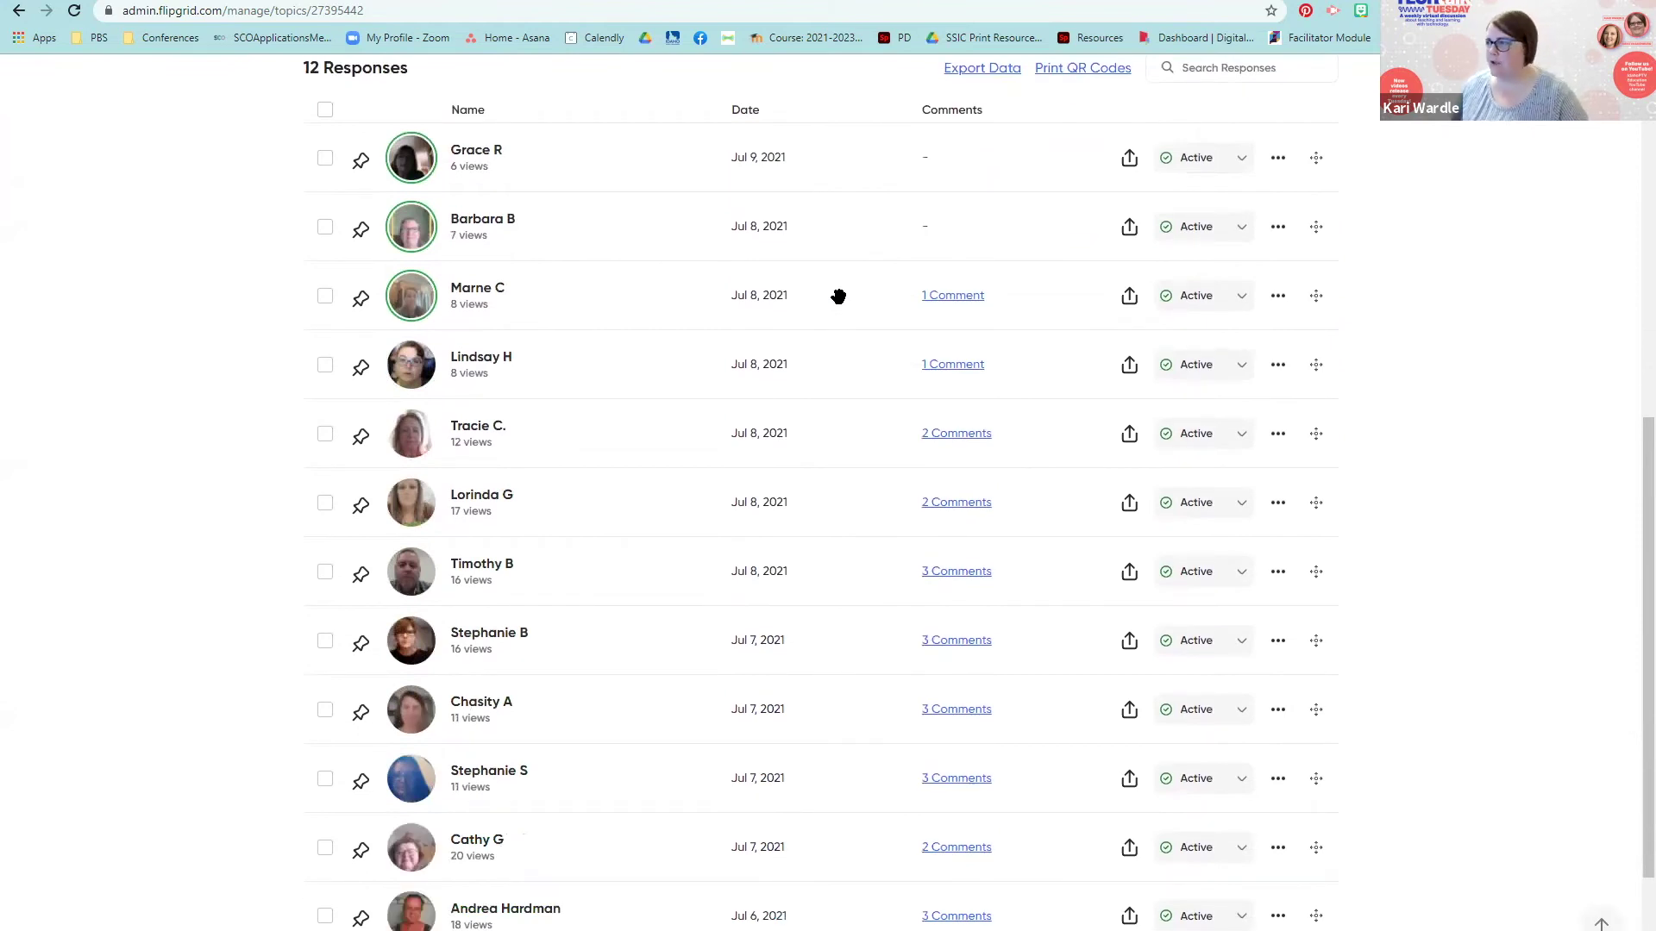
scroll(838, 295, down, 1)
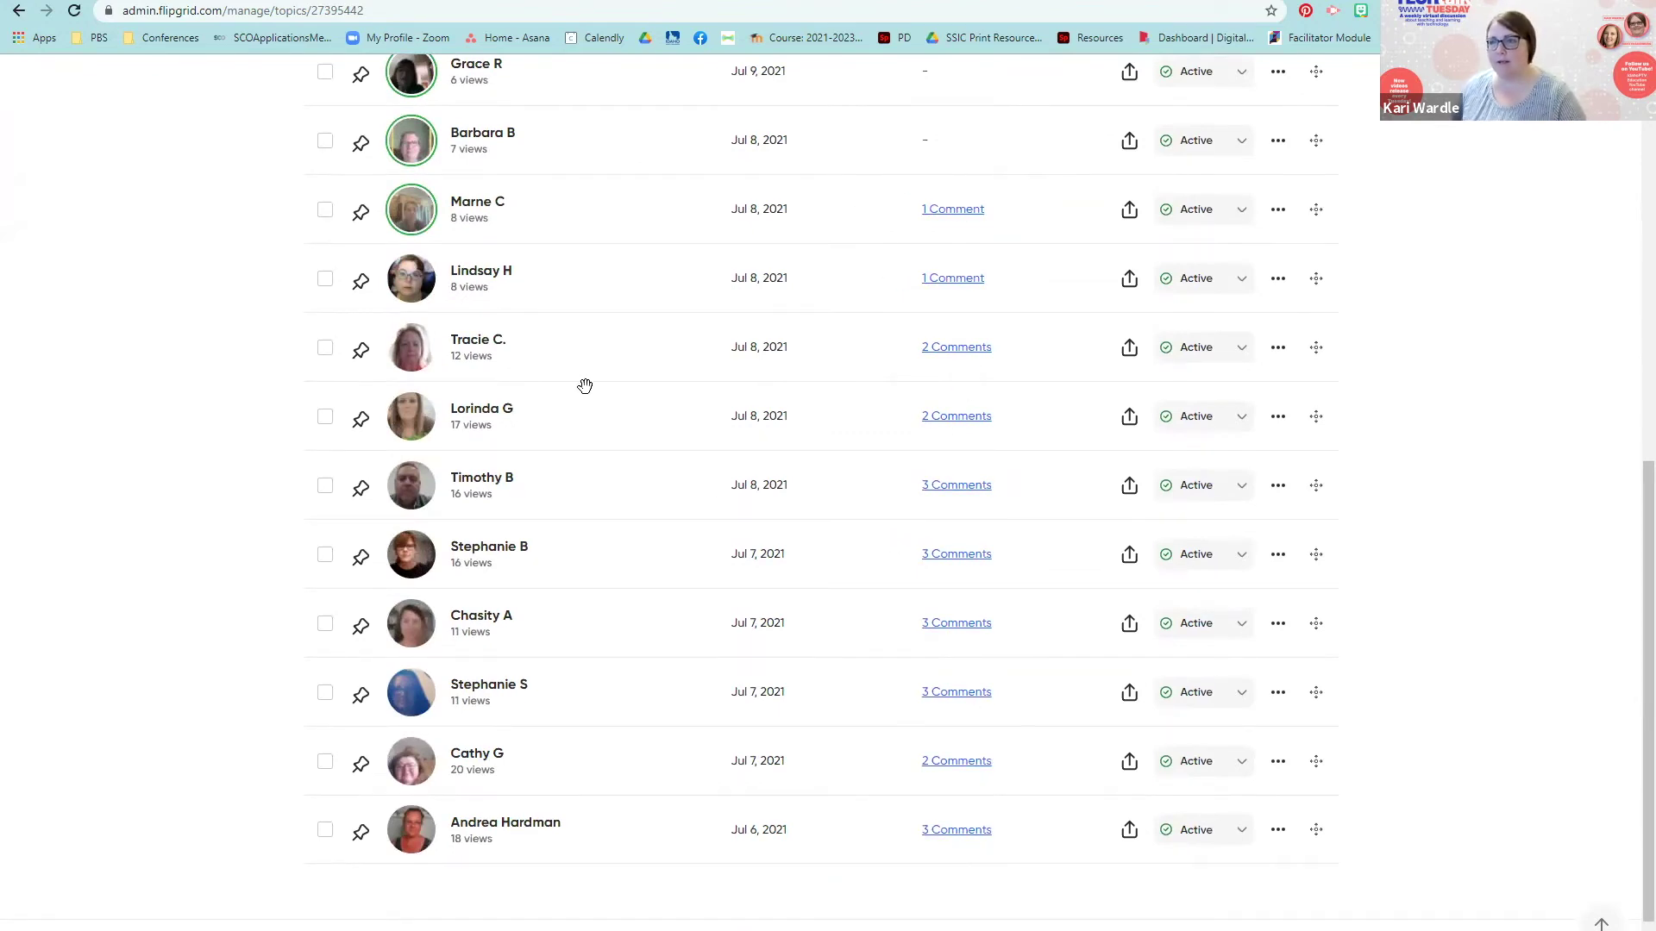
scroll(585, 383, up, 4)
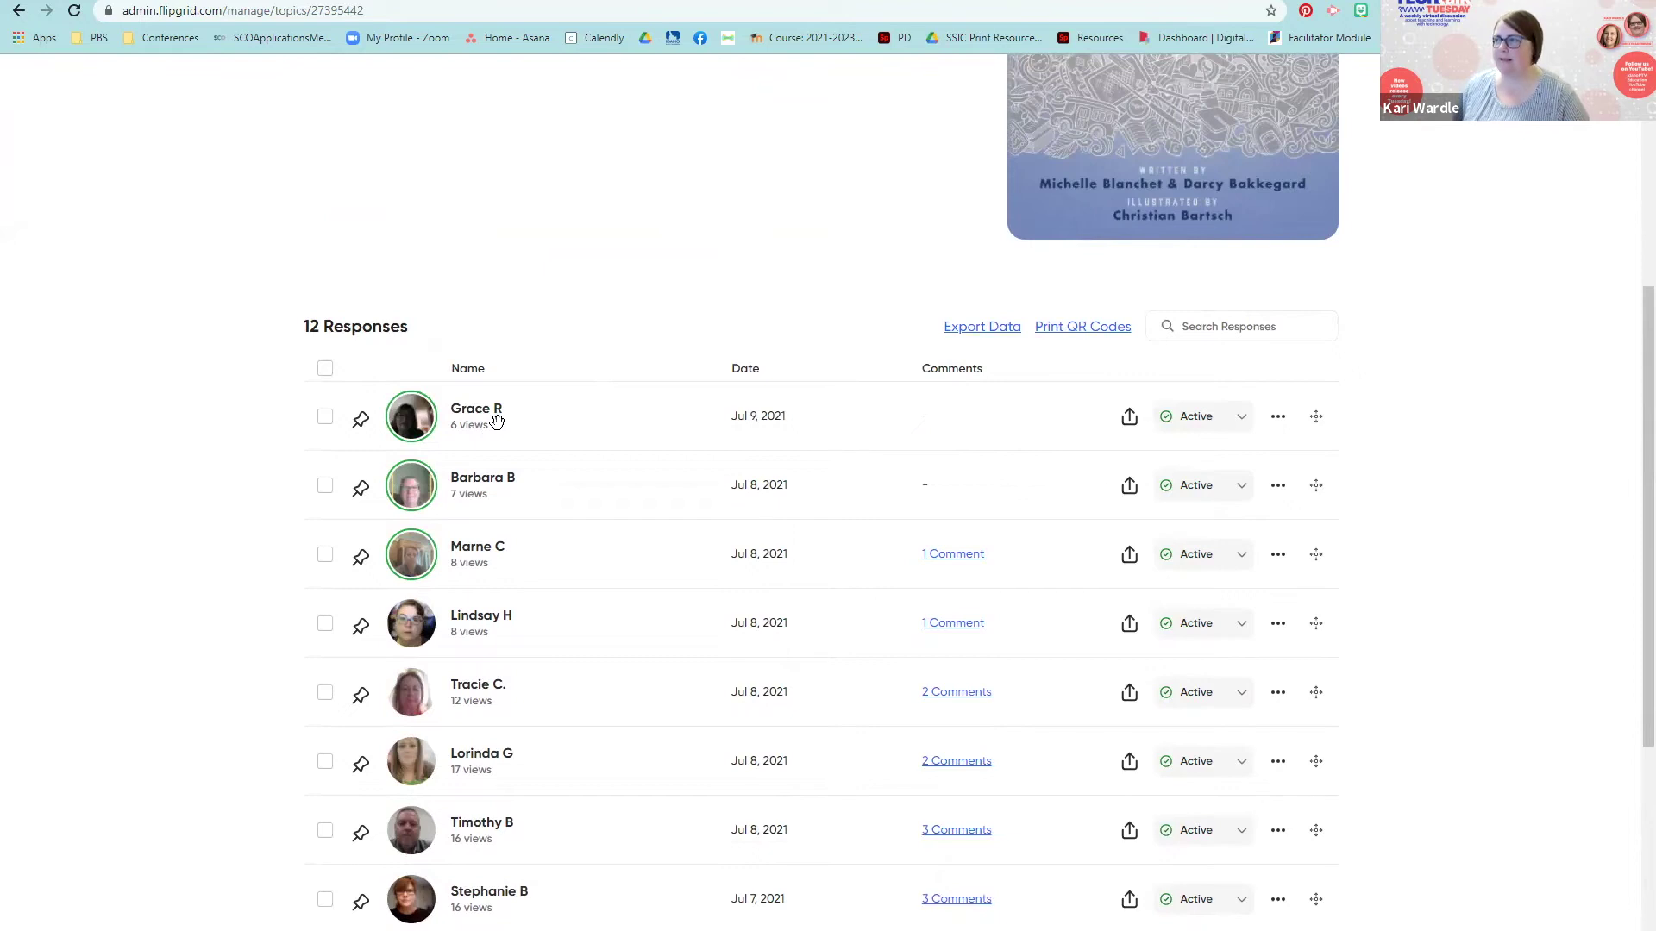
scroll(497, 421, up, 5)
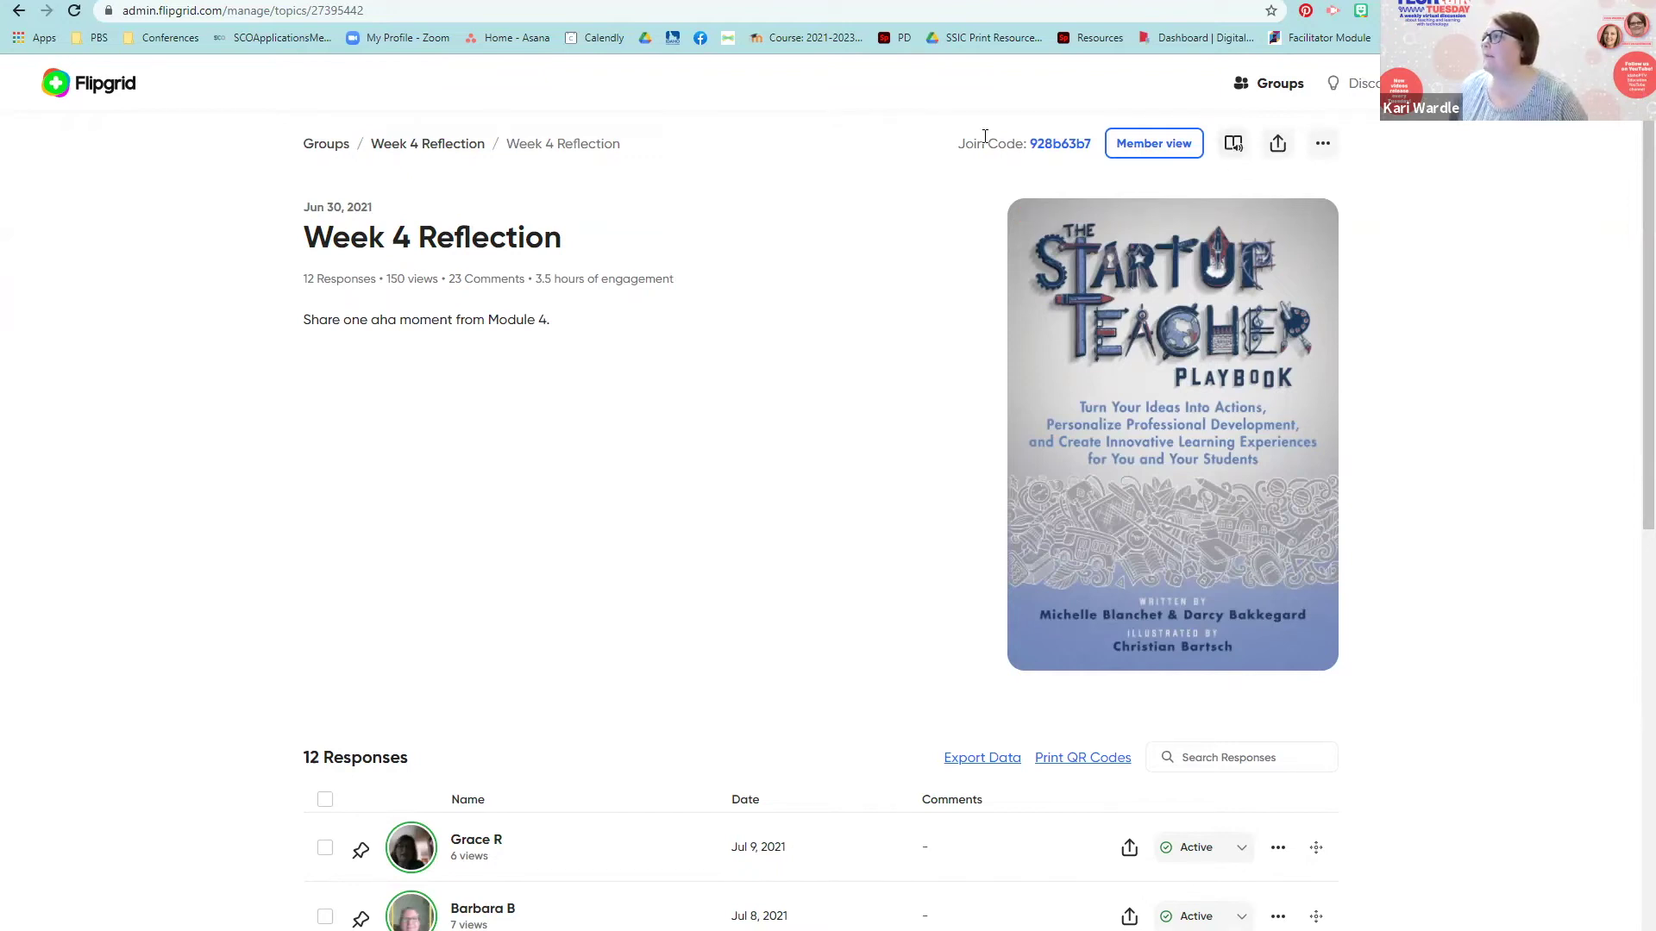
Step: From the topics list, start a new topic titled 'Test' and view the Recording Time options
click(98, 95)
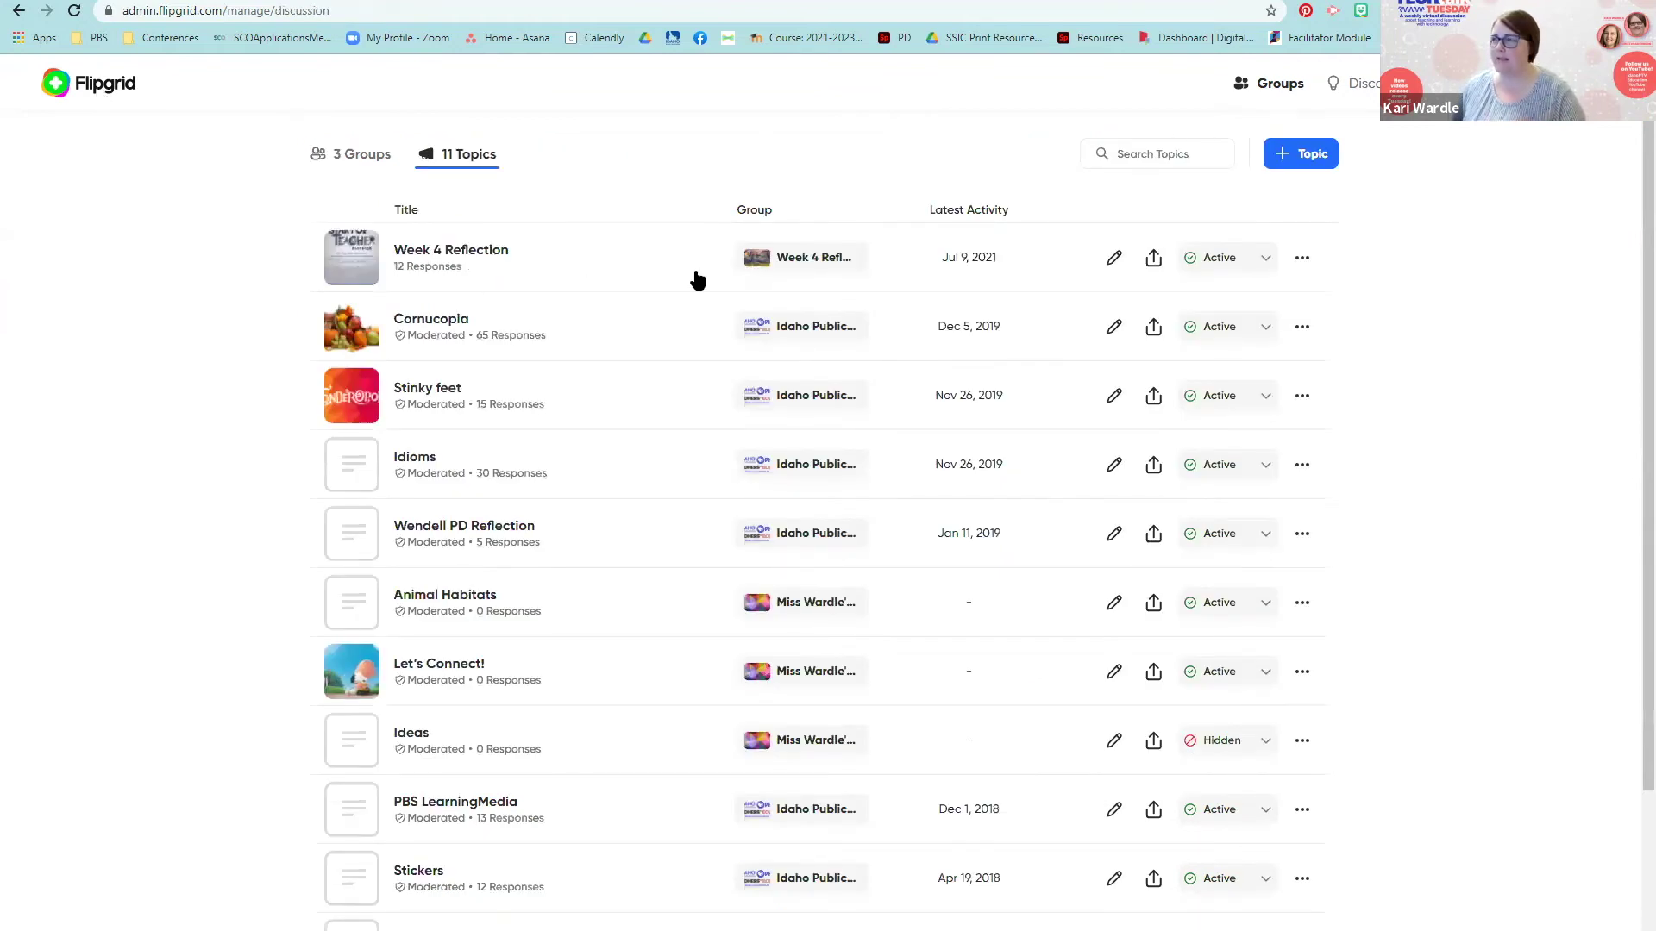
click(1305, 152)
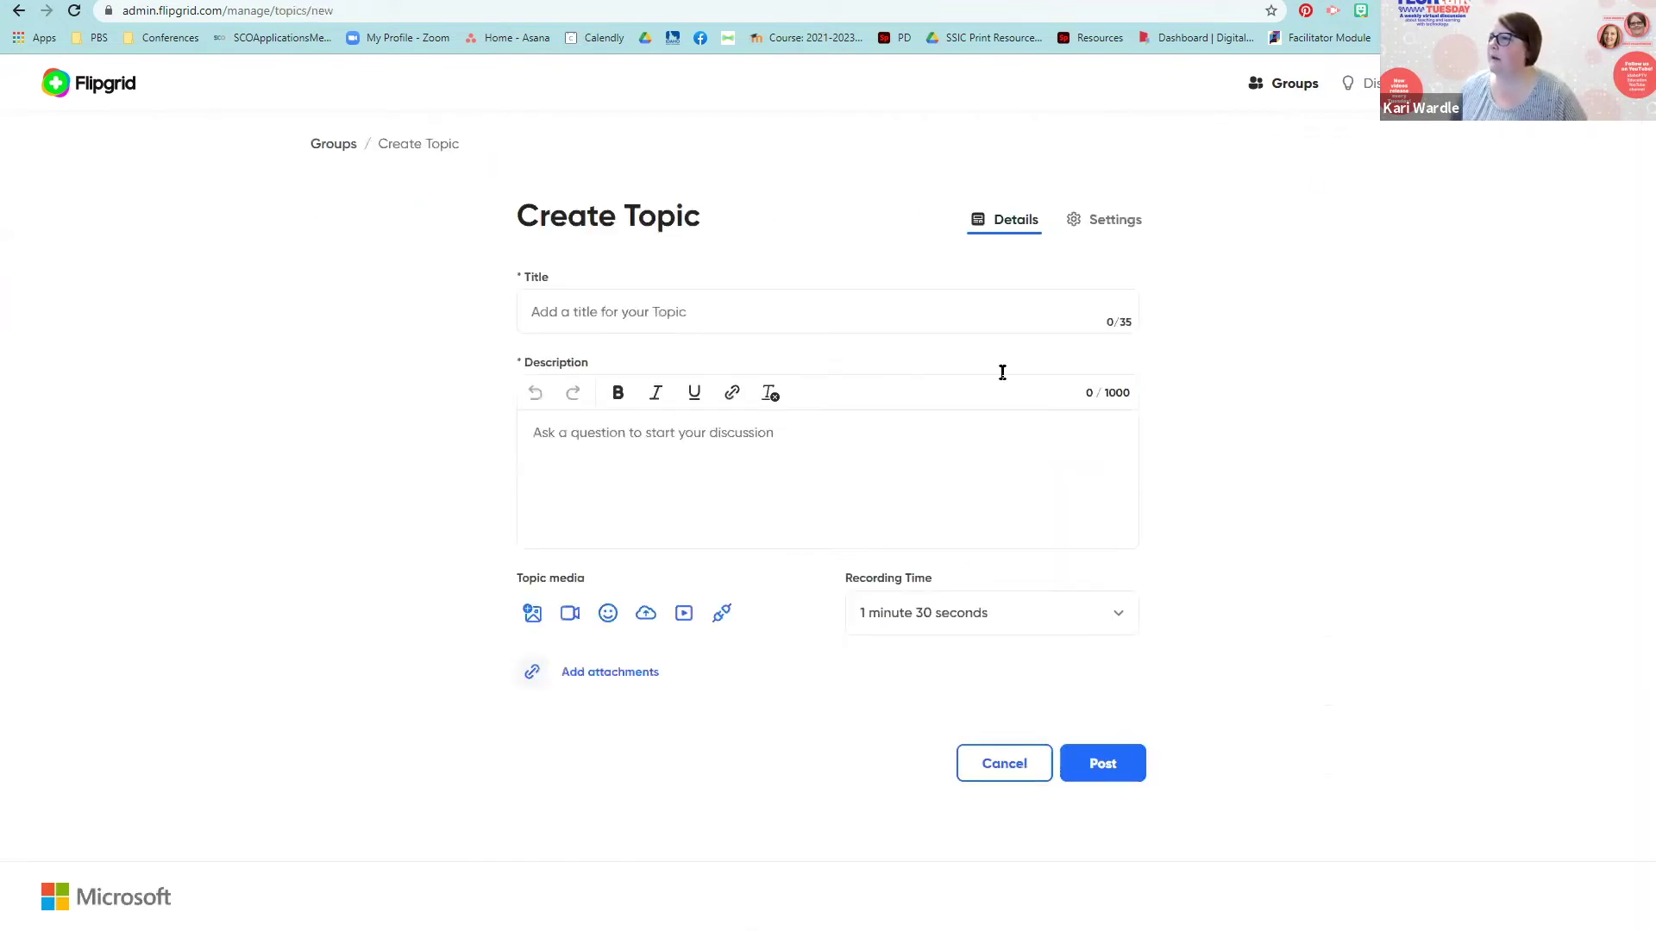
click(593, 312)
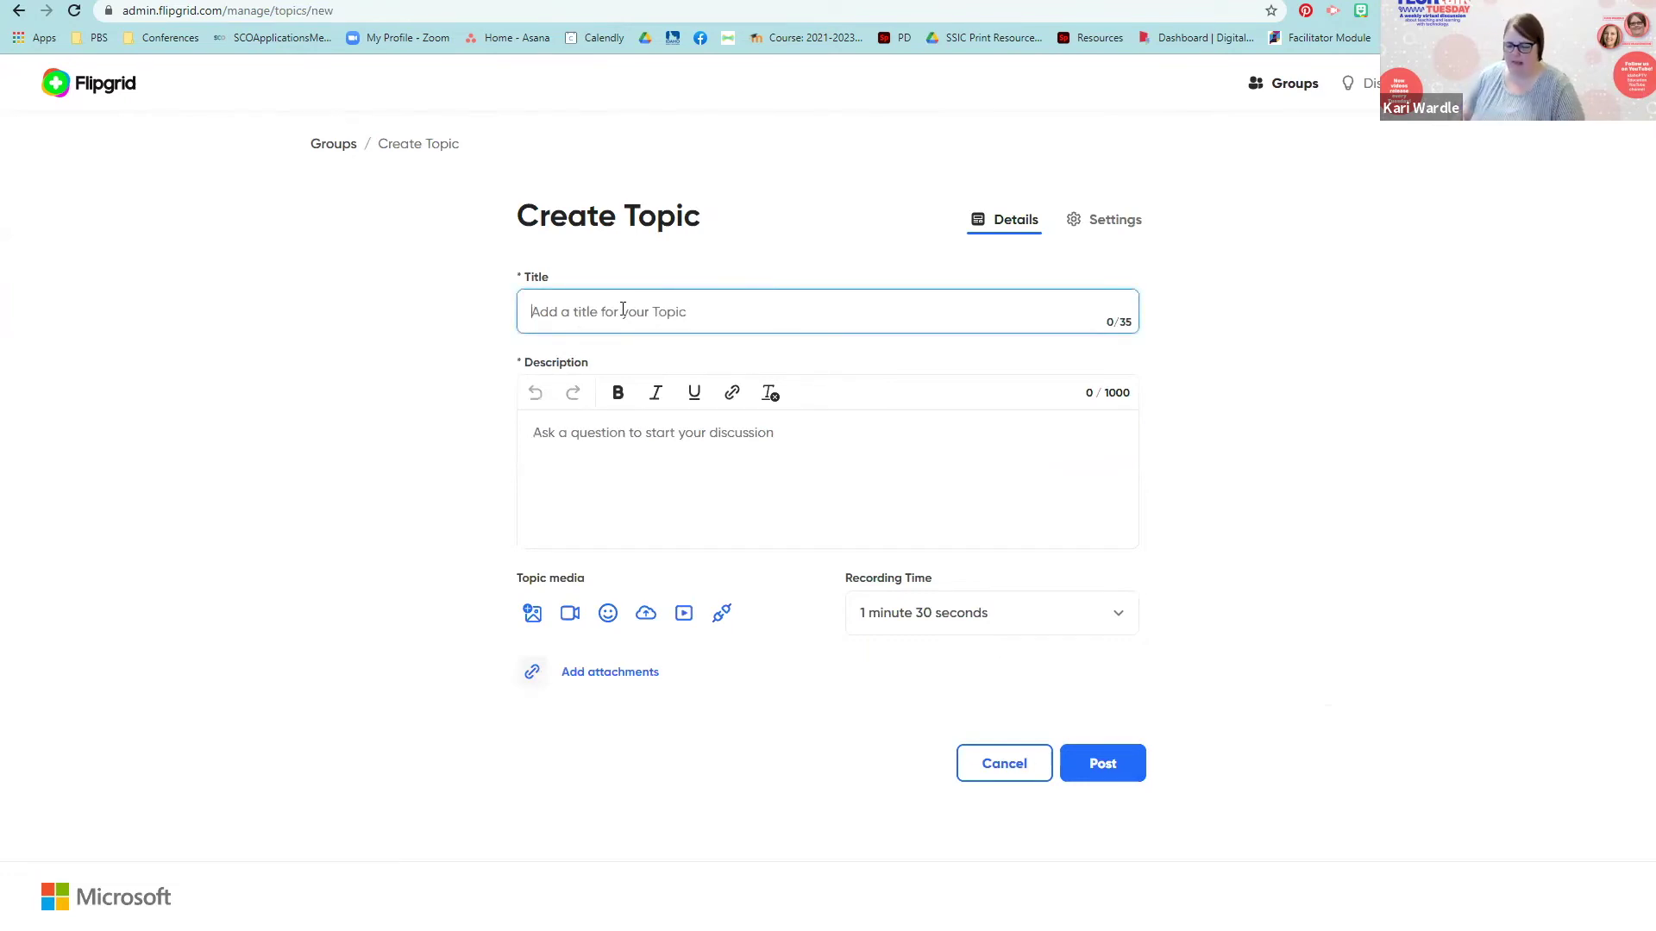
text(Test)
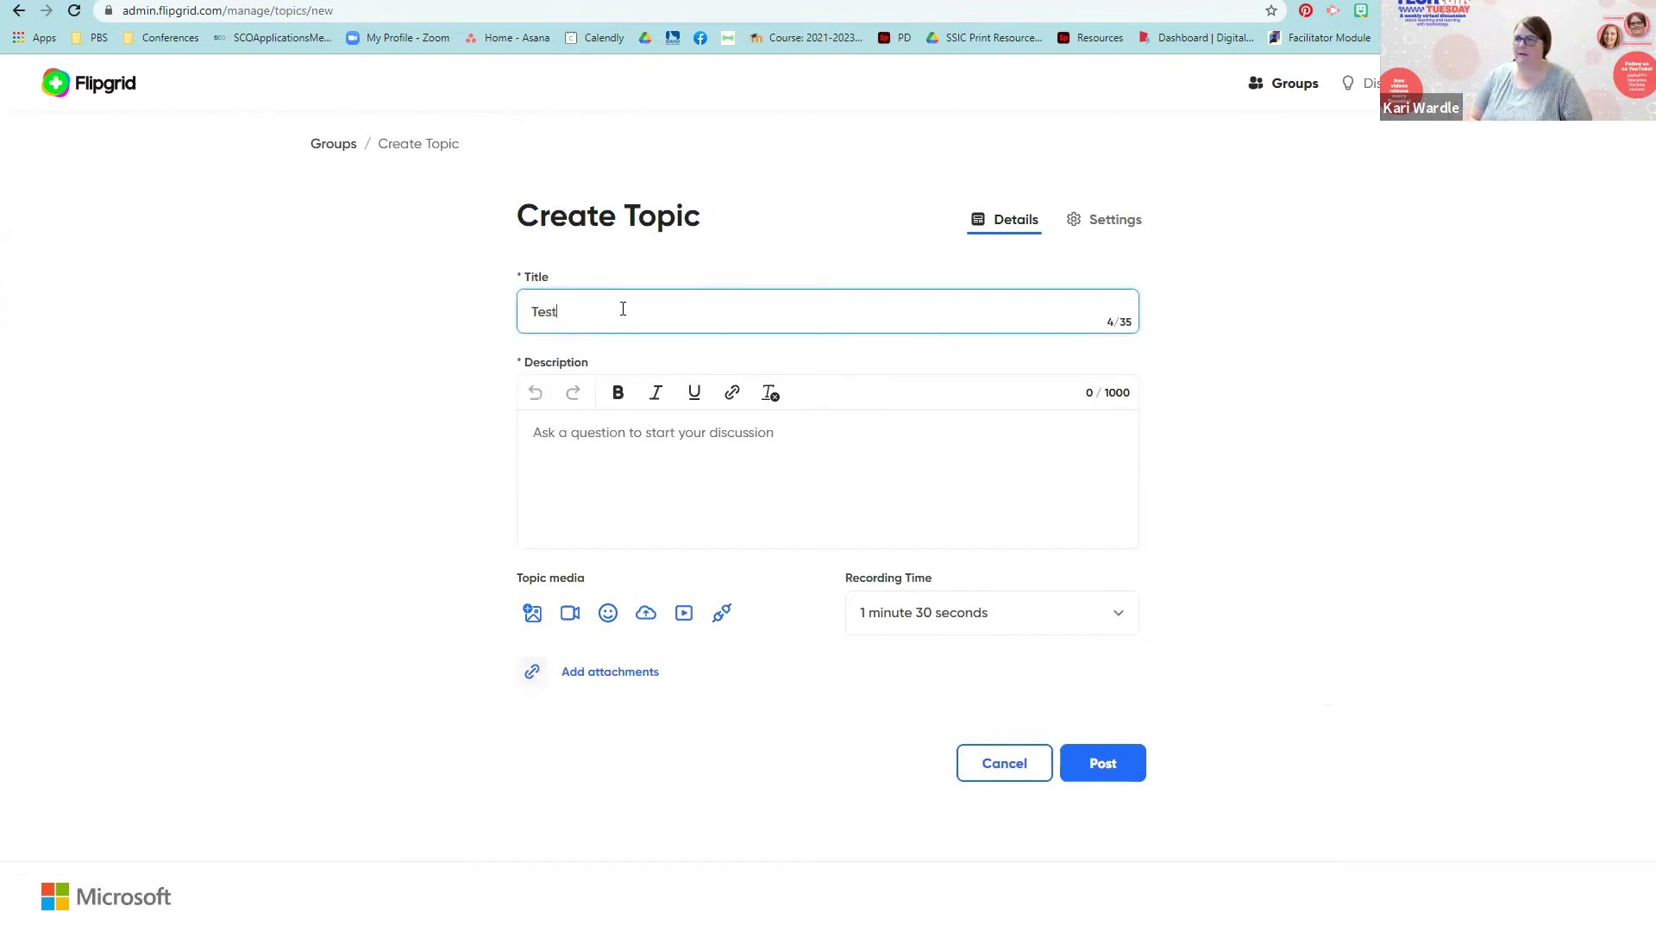
click(562, 462)
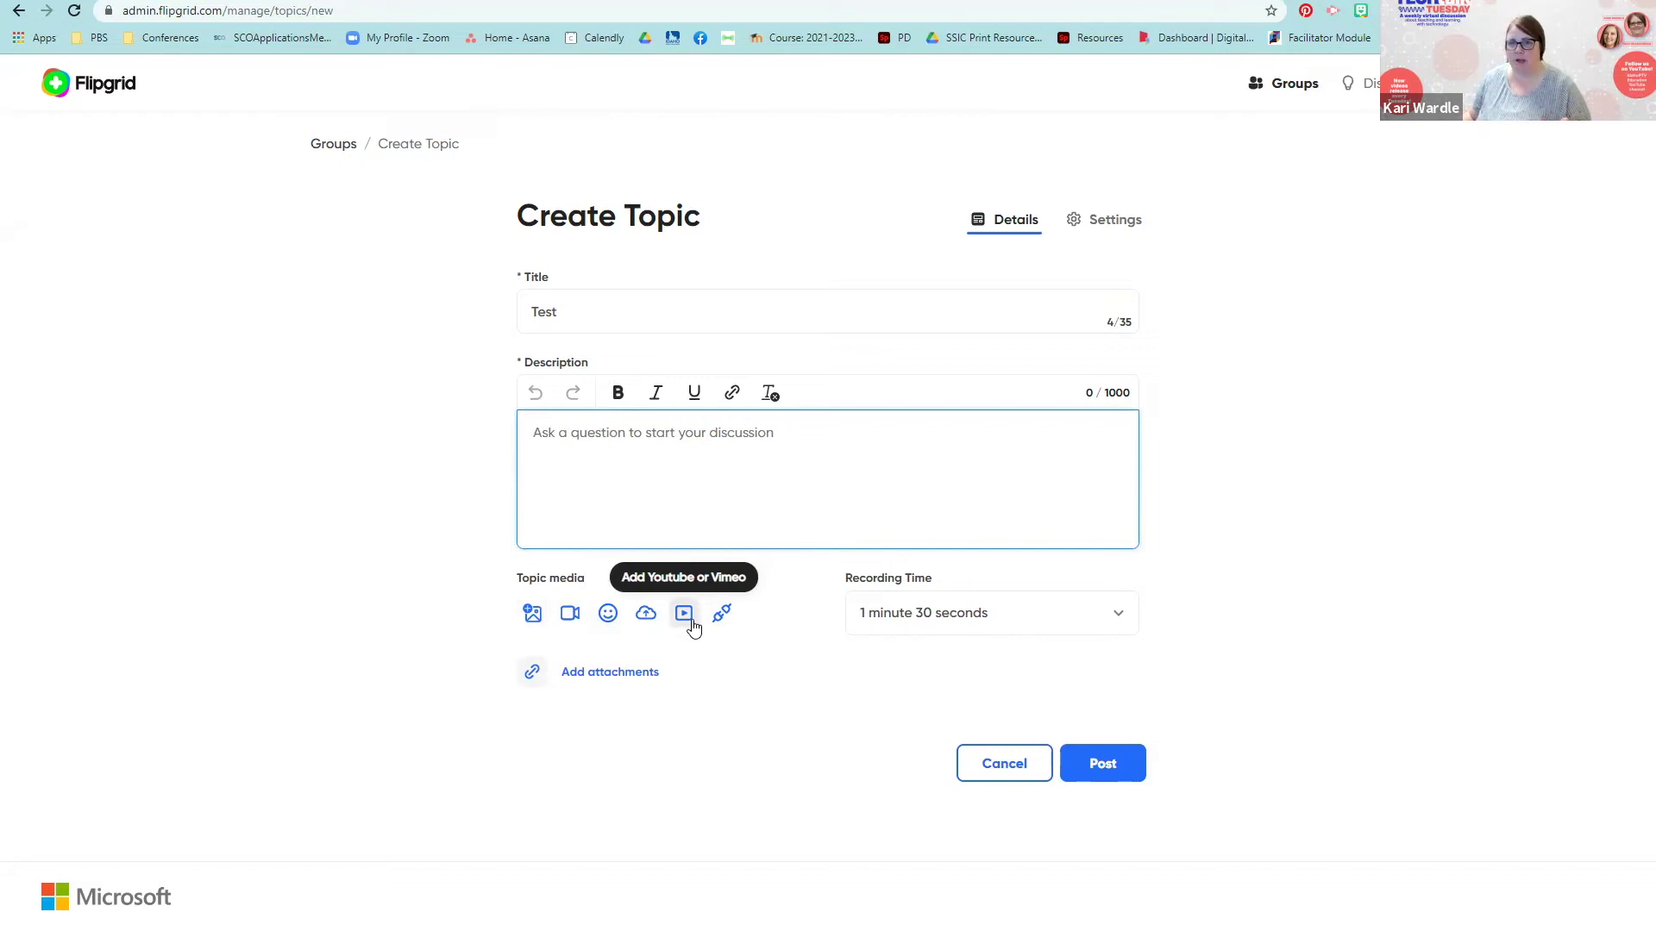
click(1117, 616)
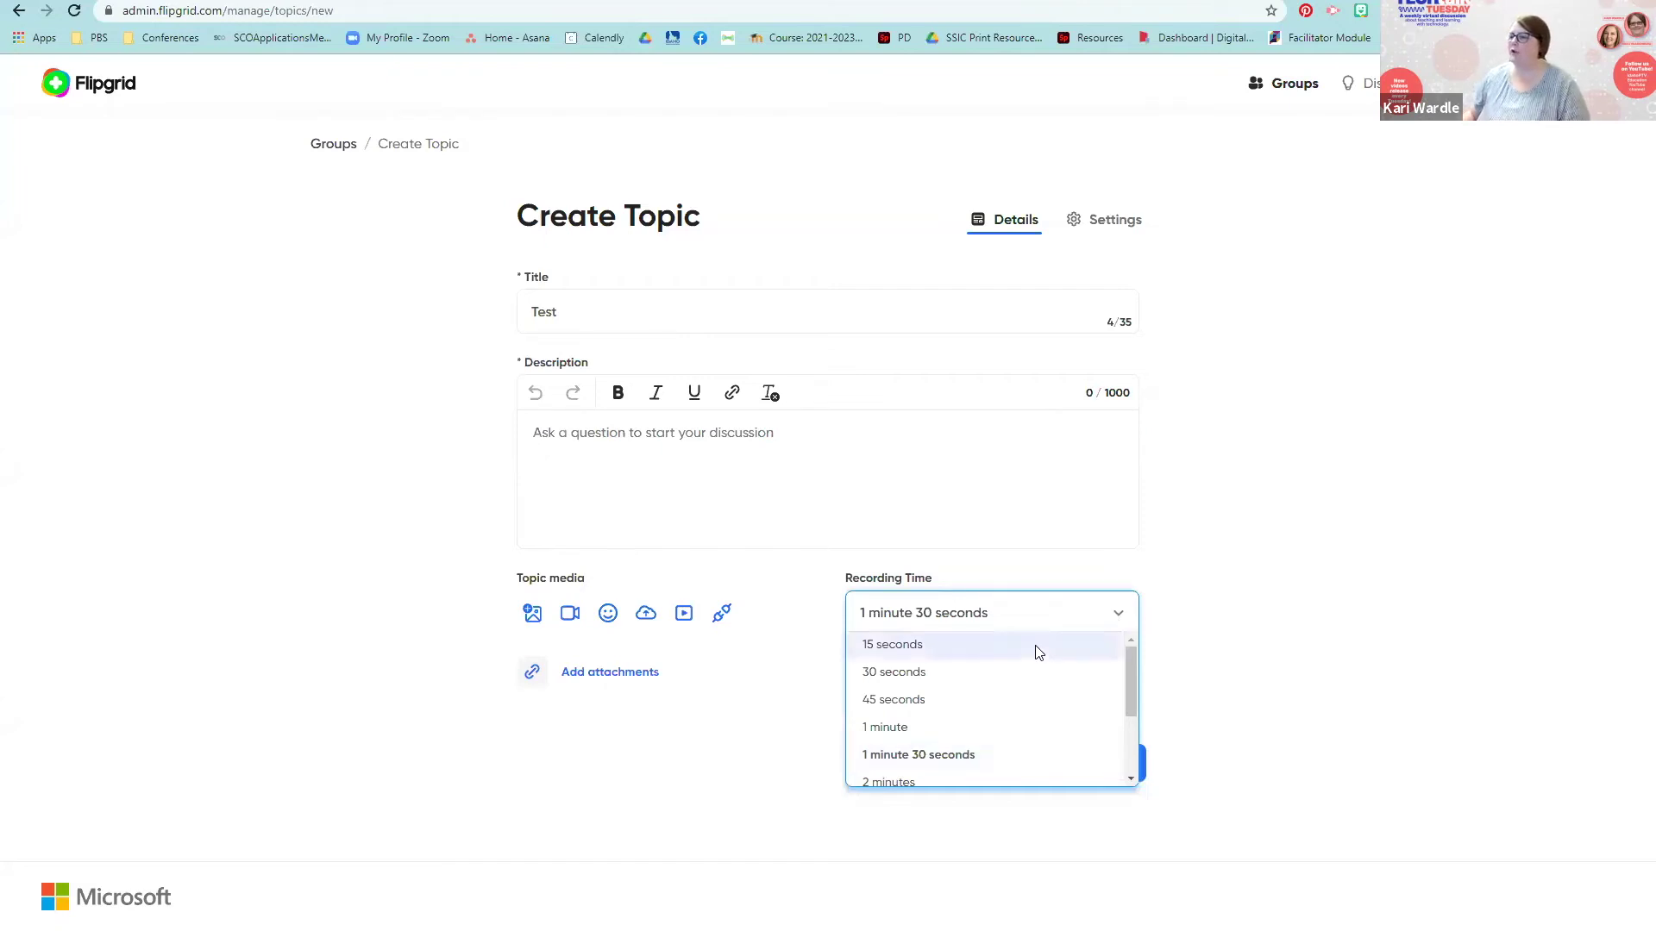
Step: Keep the recording time at 1 minute 30 seconds and close the length list
scroll(1069, 742, down, 3)
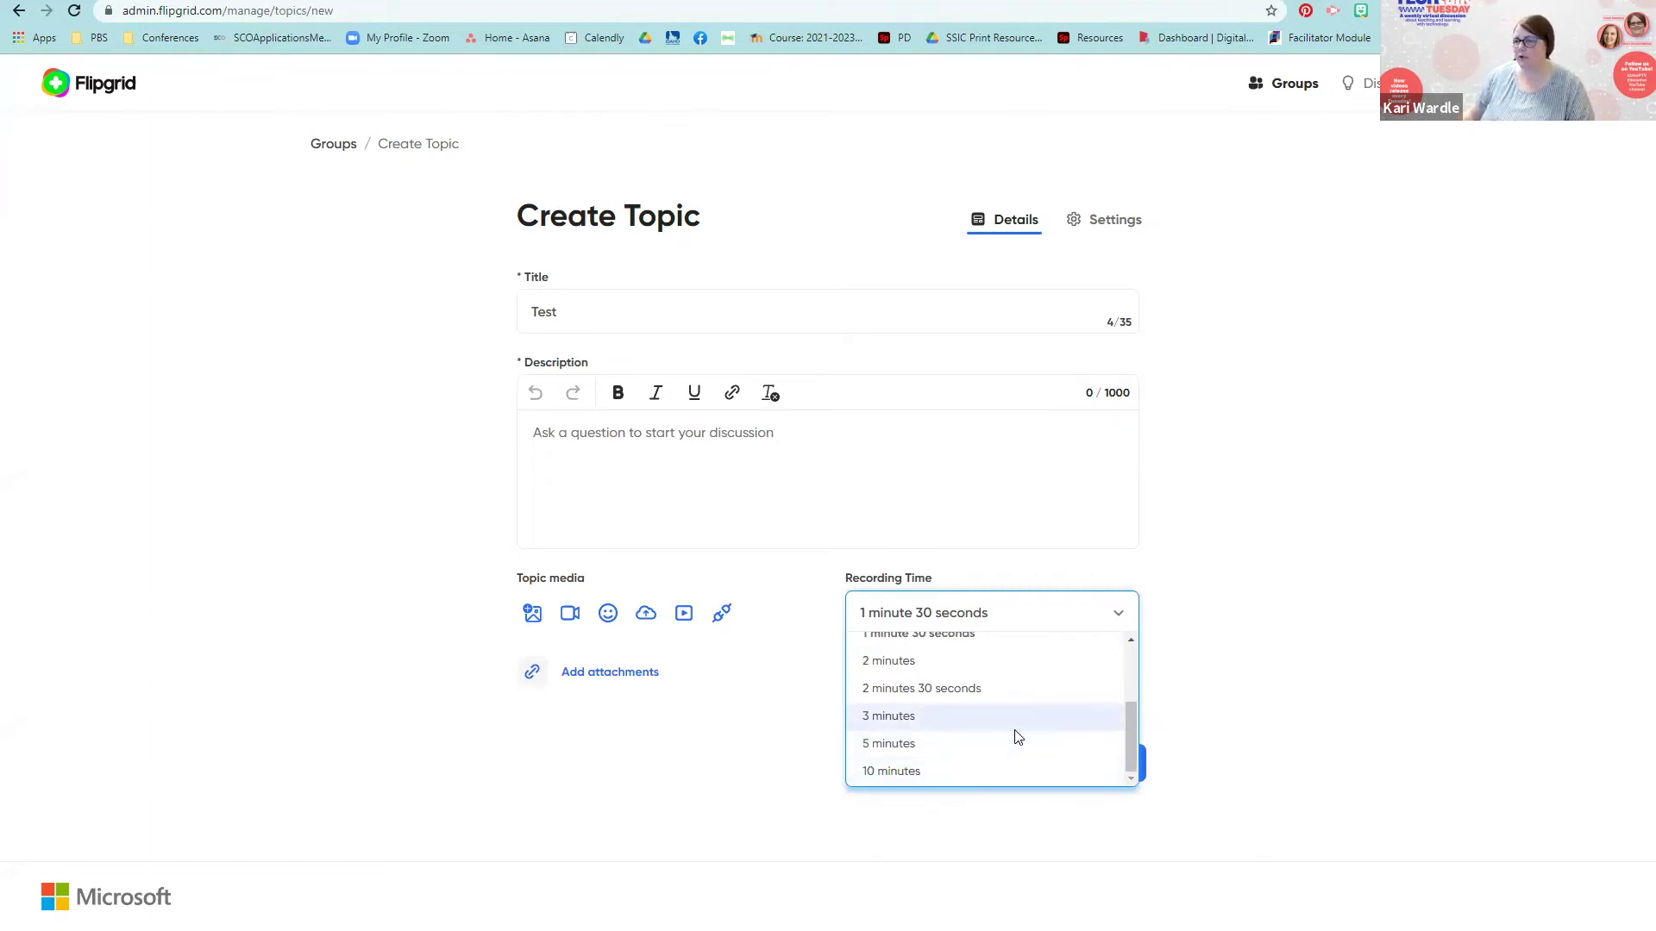
scroll(1016, 734, up, 2)
scroll(968, 762, down, 1)
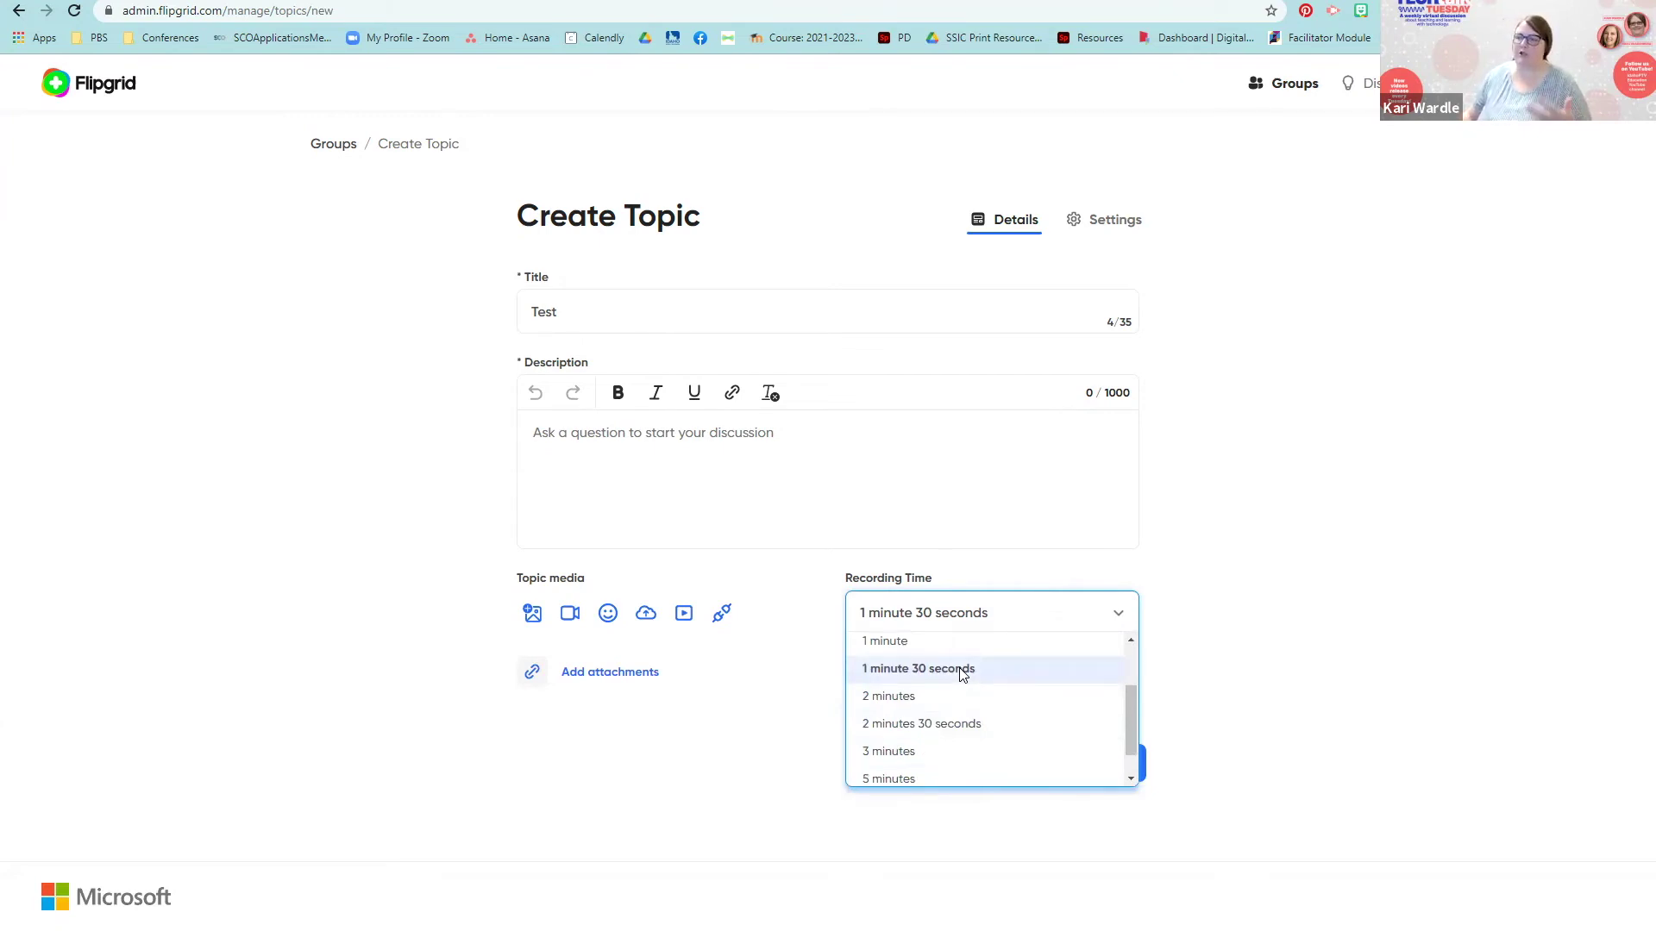
scroll(984, 741, up, 2)
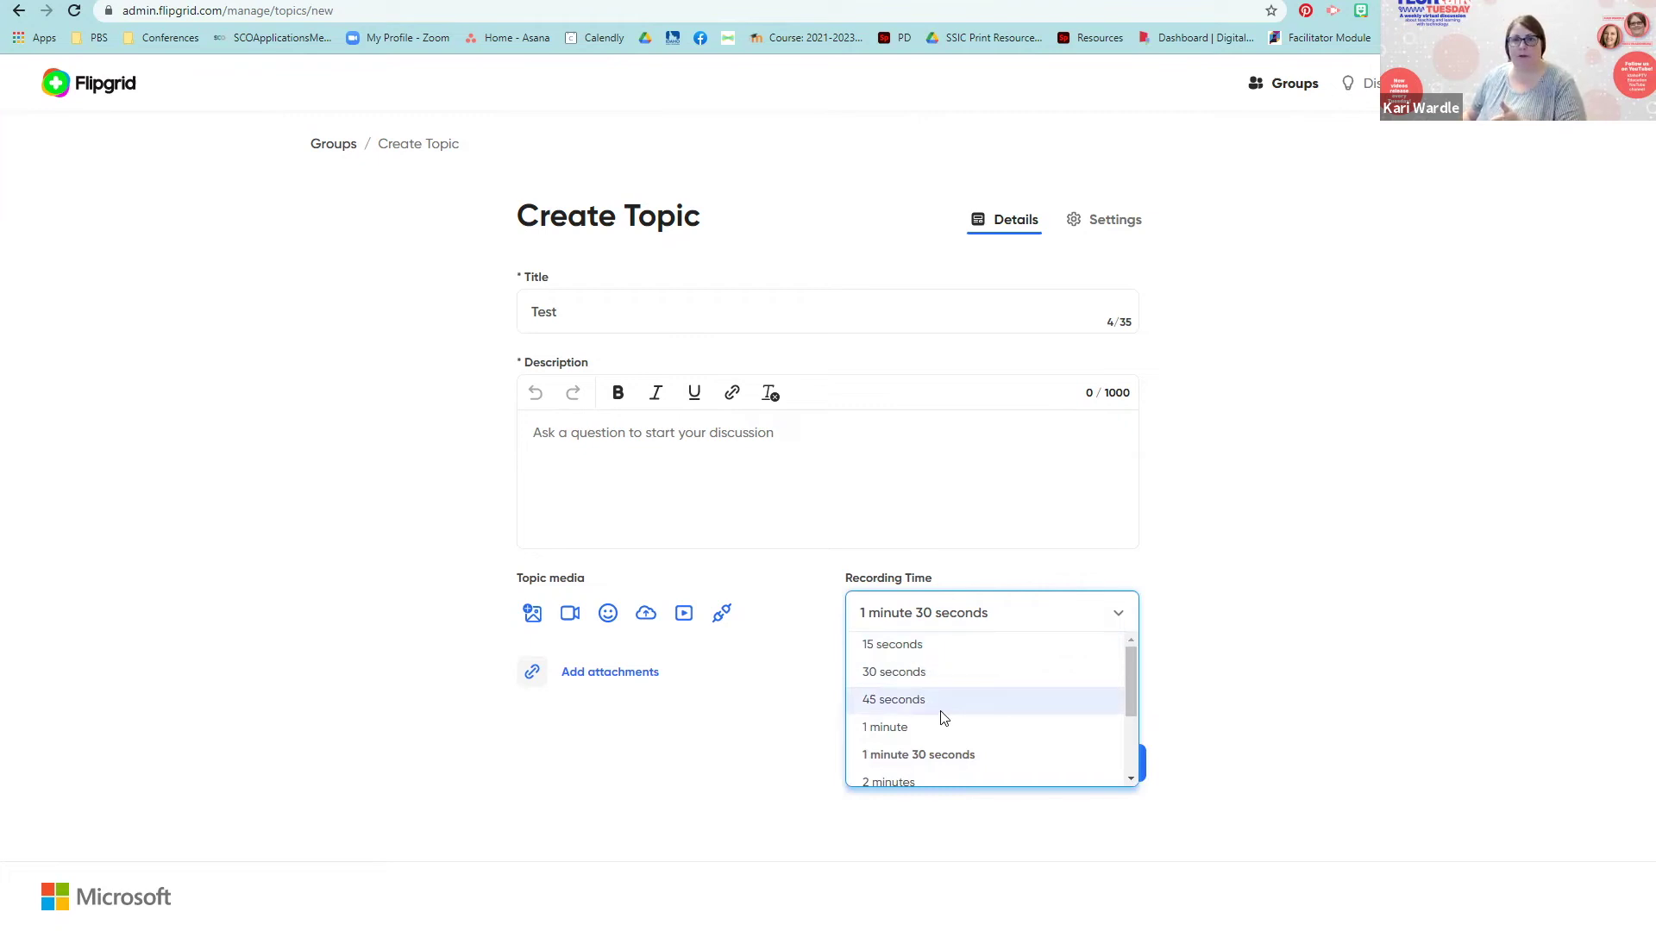
click(1388, 767)
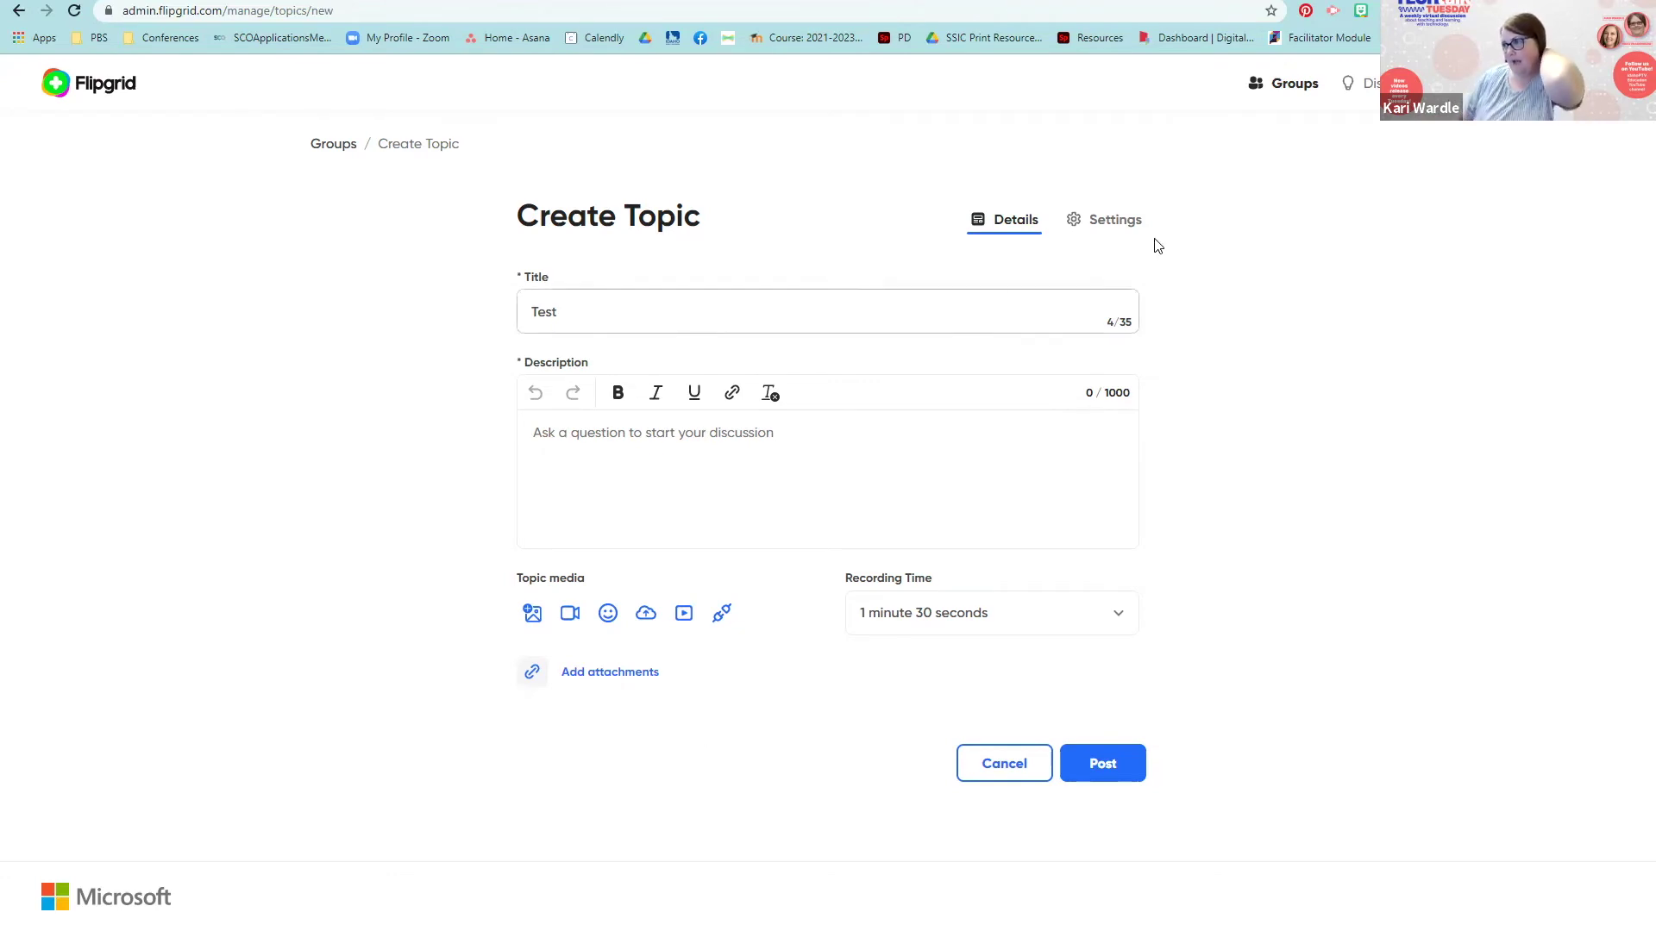
Step: Show the new topic's Settings and expand the Comments type choices
click(1122, 226)
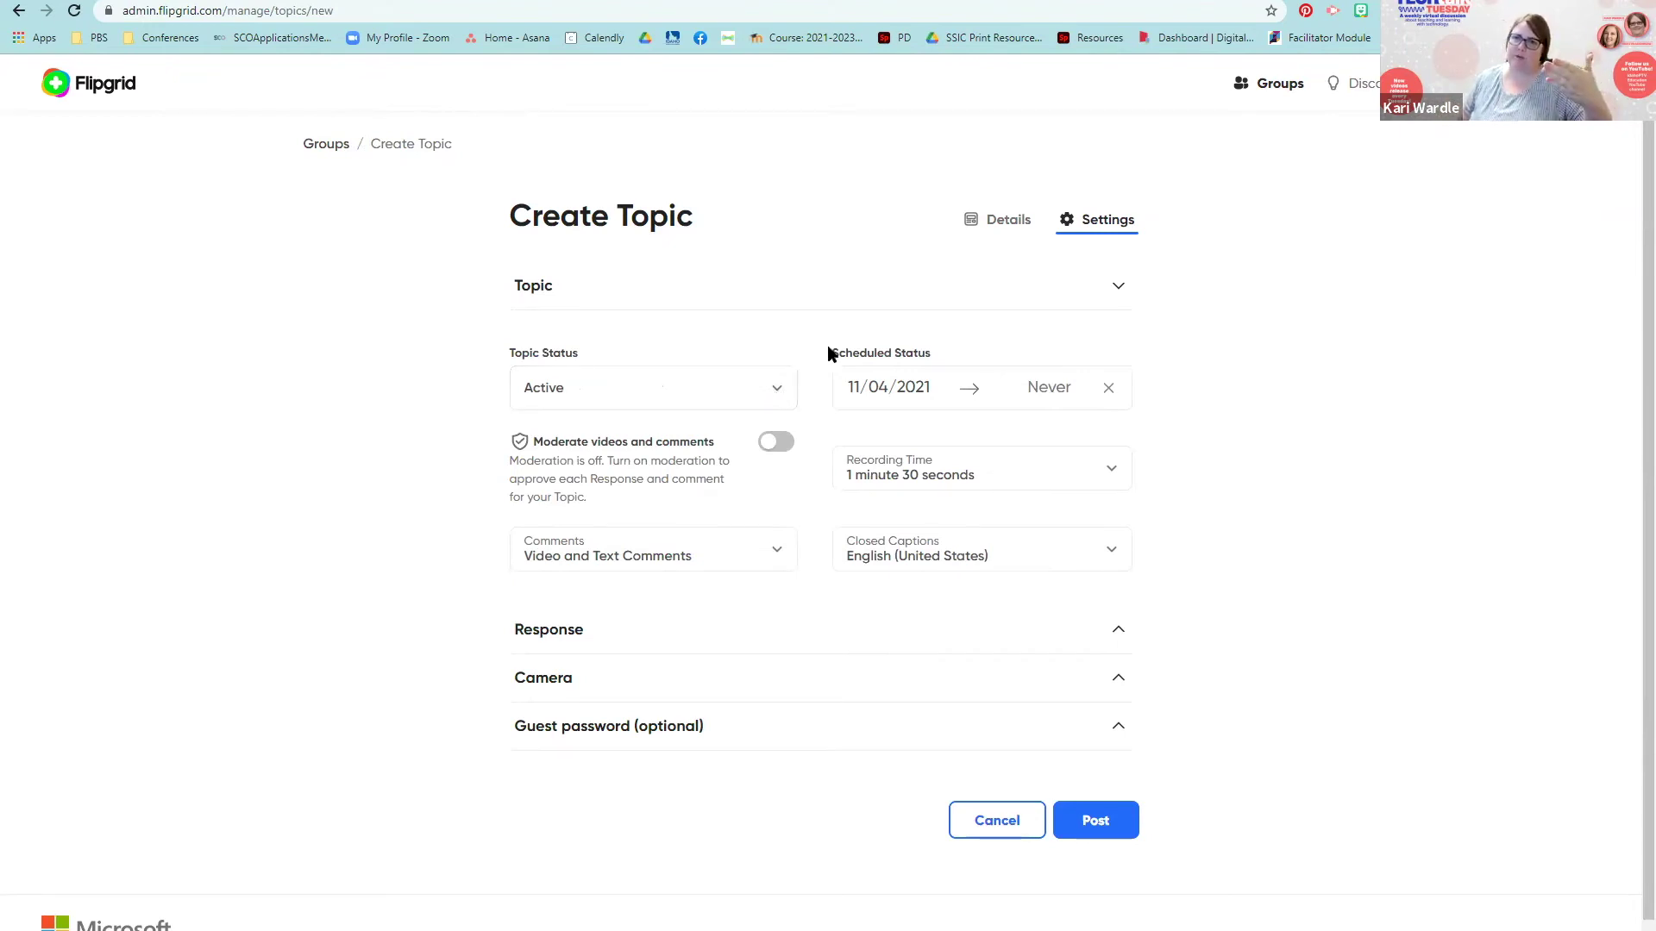
click(774, 558)
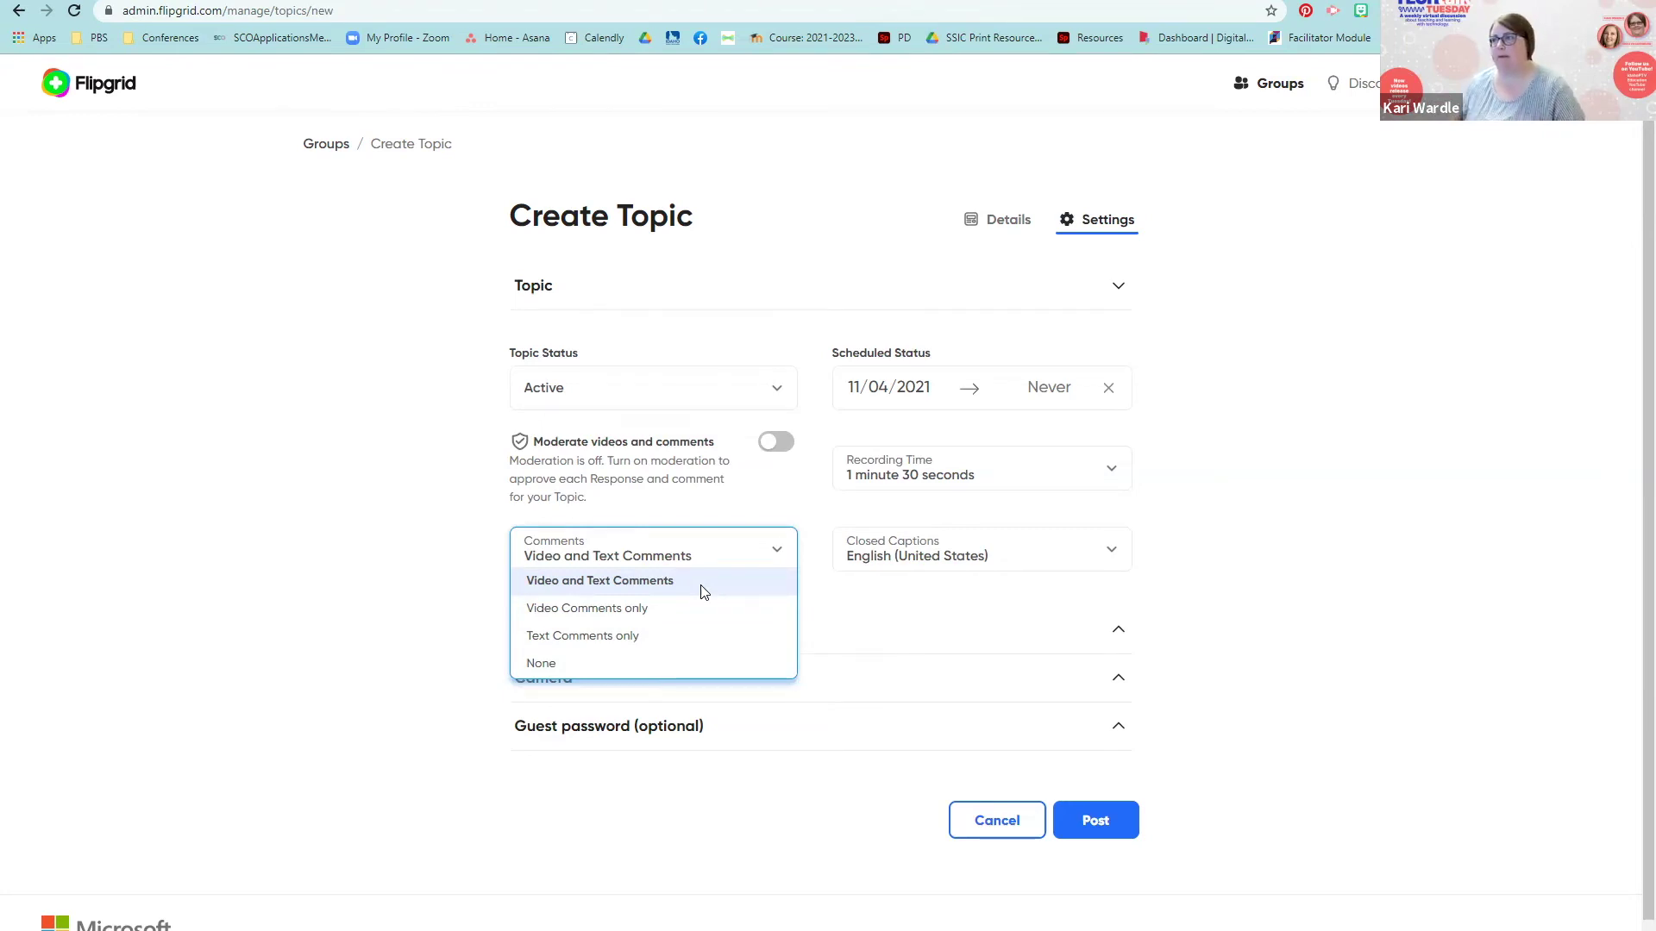
Step: Close the Comments choices, keeping Video and Text Comments allowed
click(1324, 475)
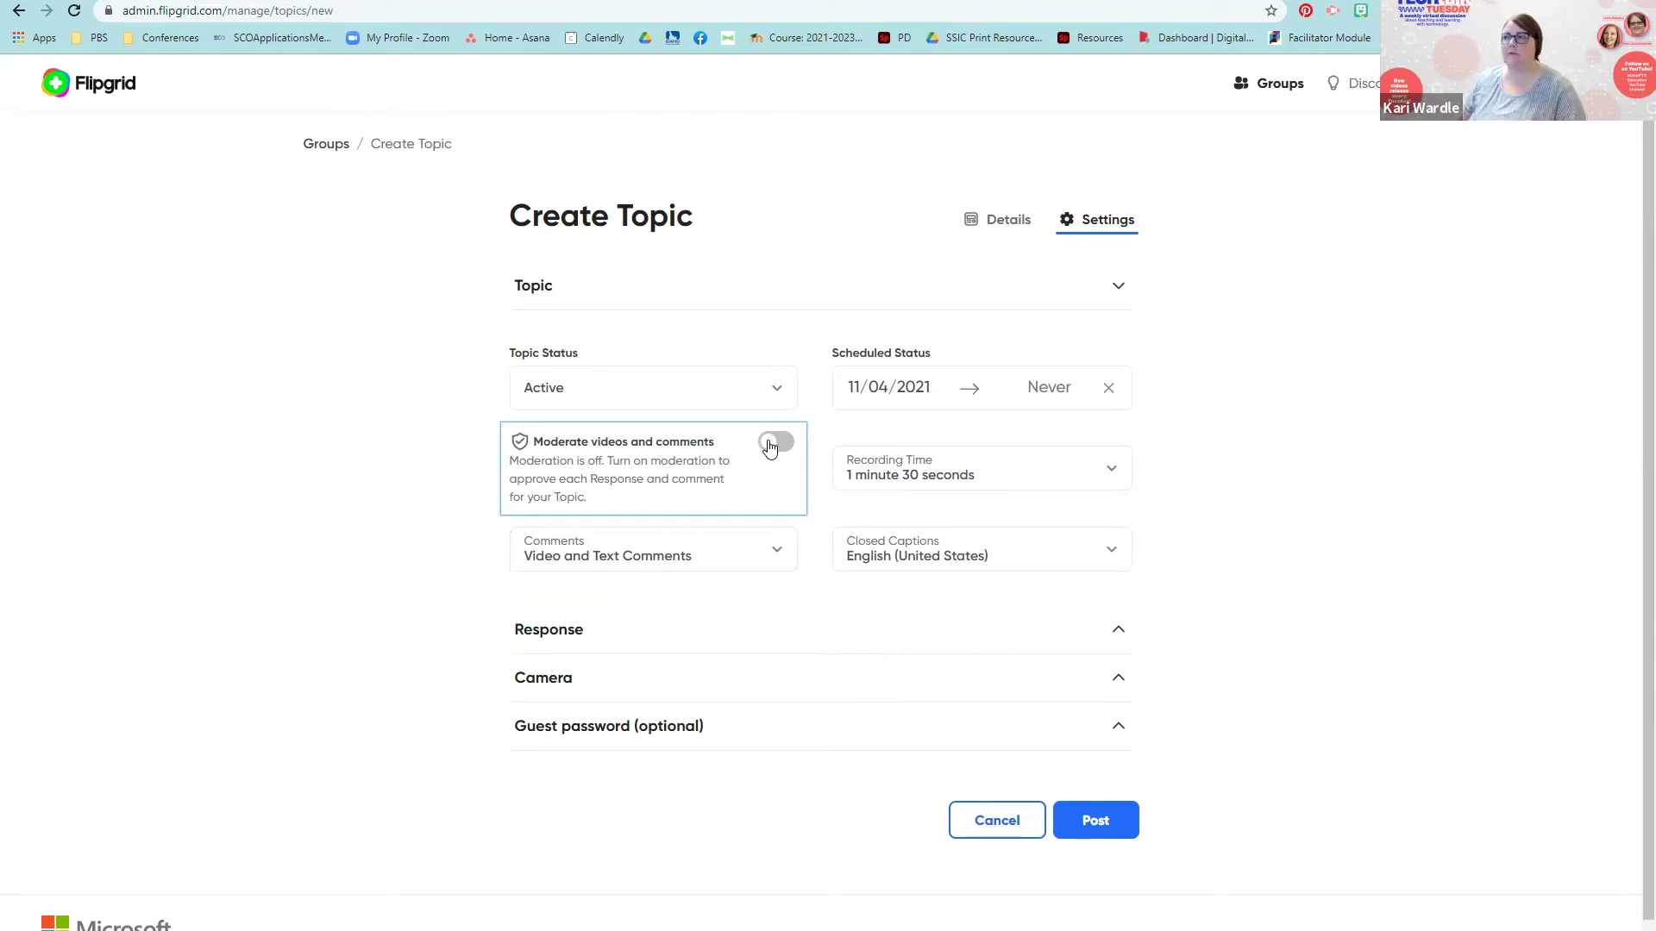
Step: Expand the Response options and the optional Guest password section in Settings
scroll(1098, 751, down, 1)
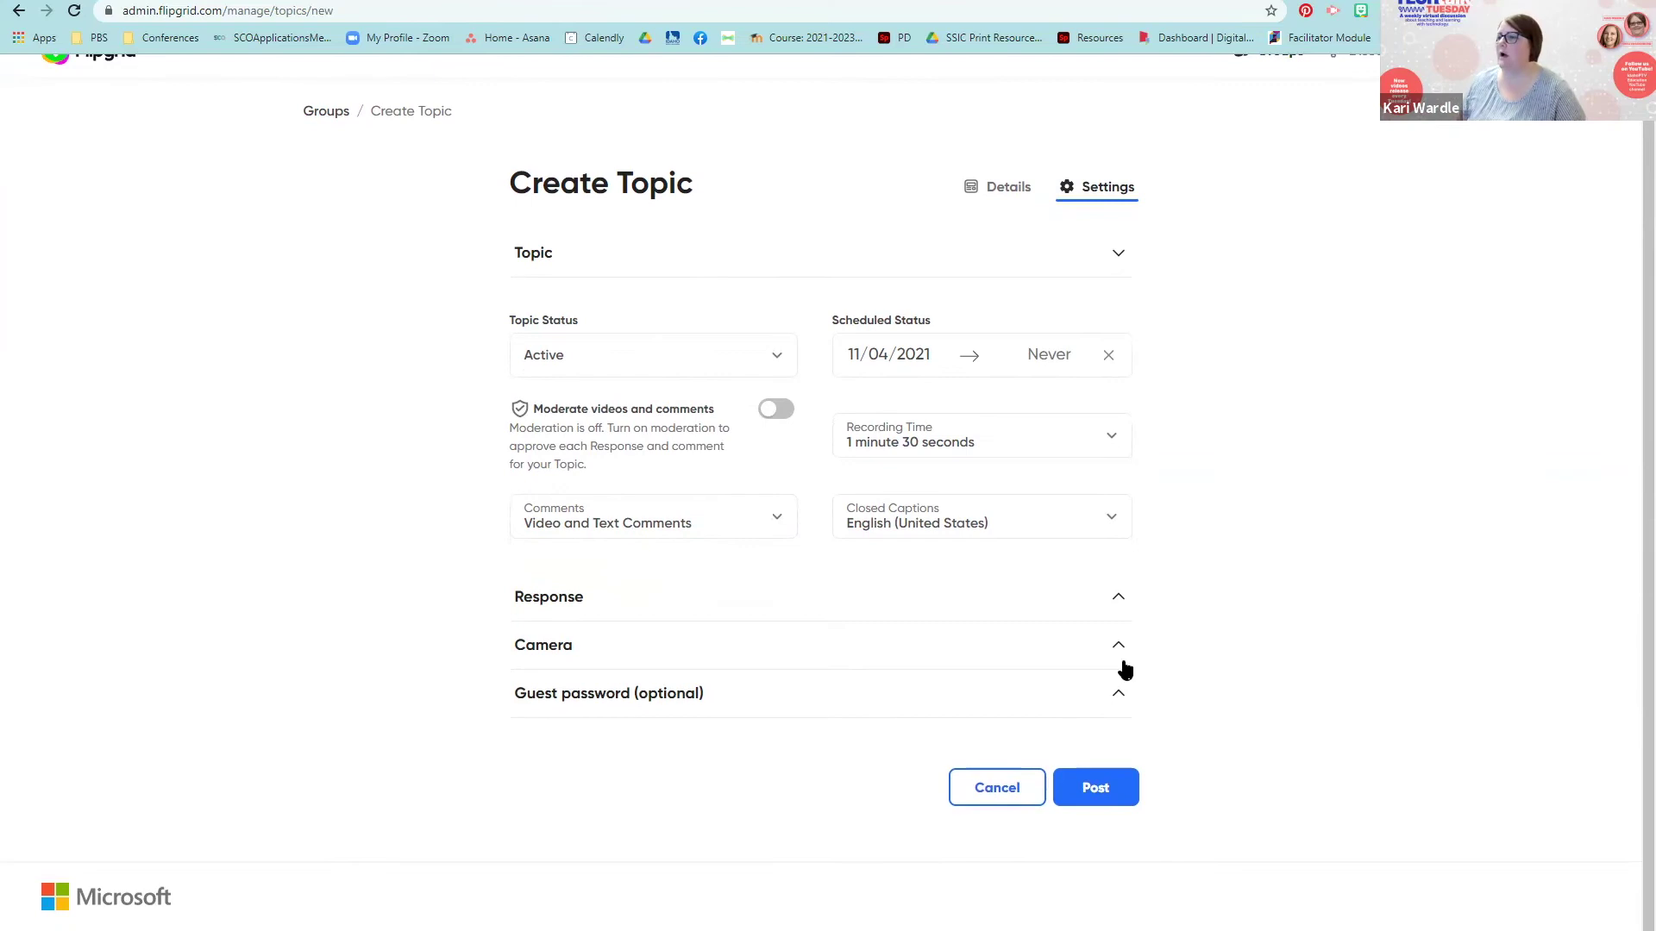
click(1123, 598)
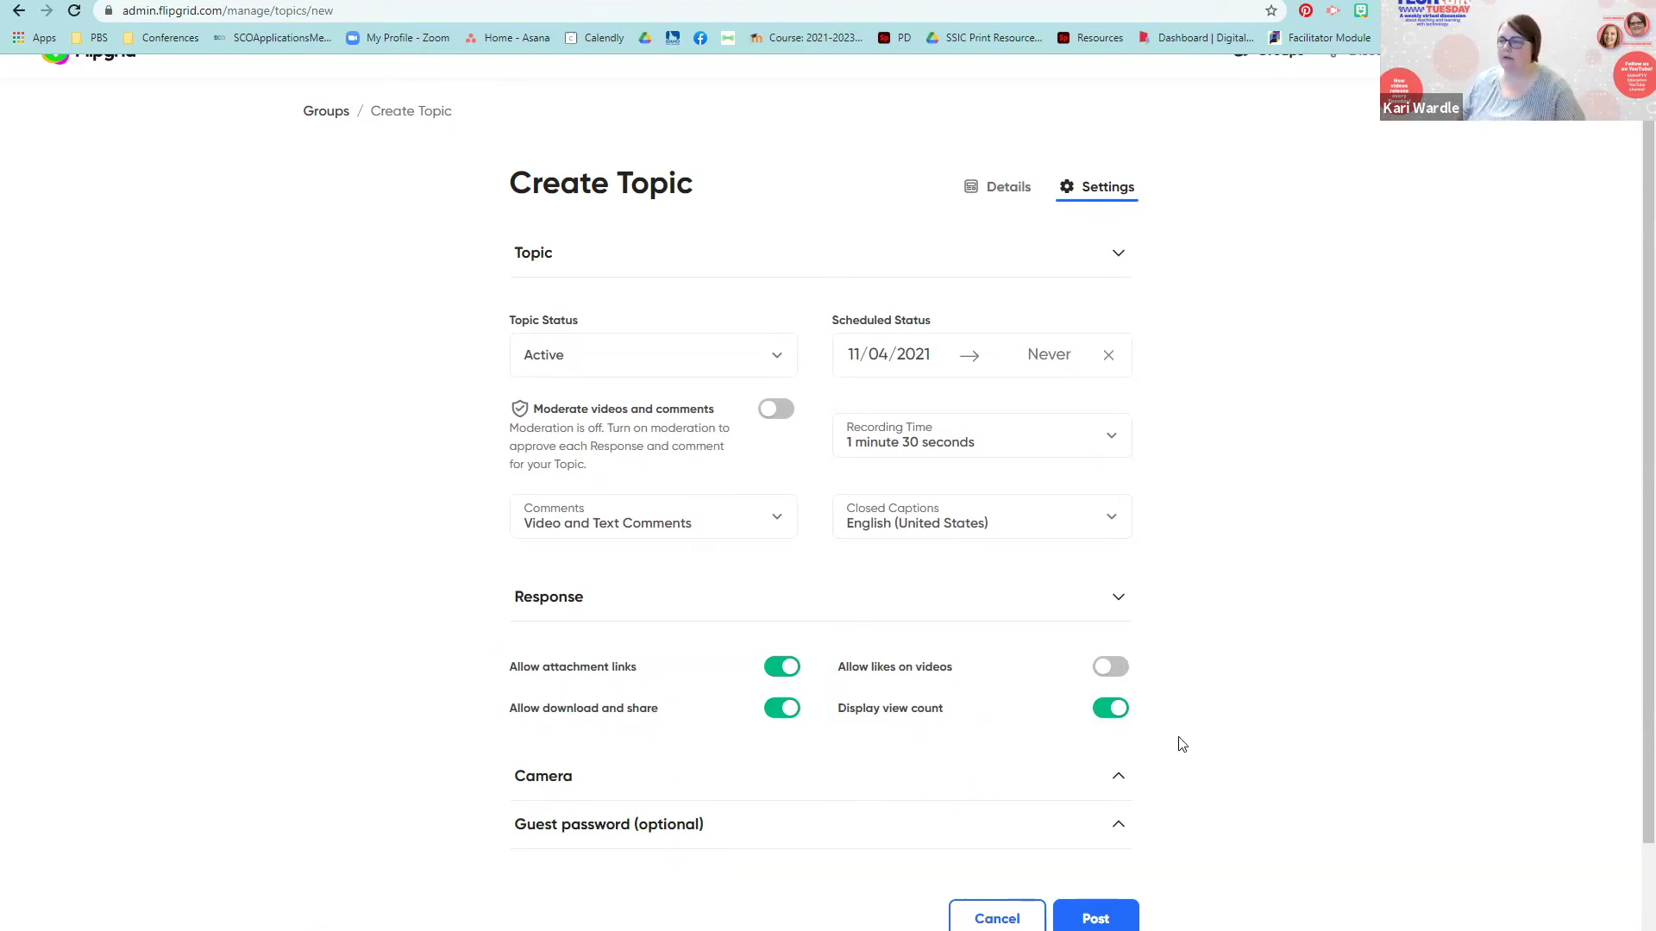
scroll(1182, 744, down, 2)
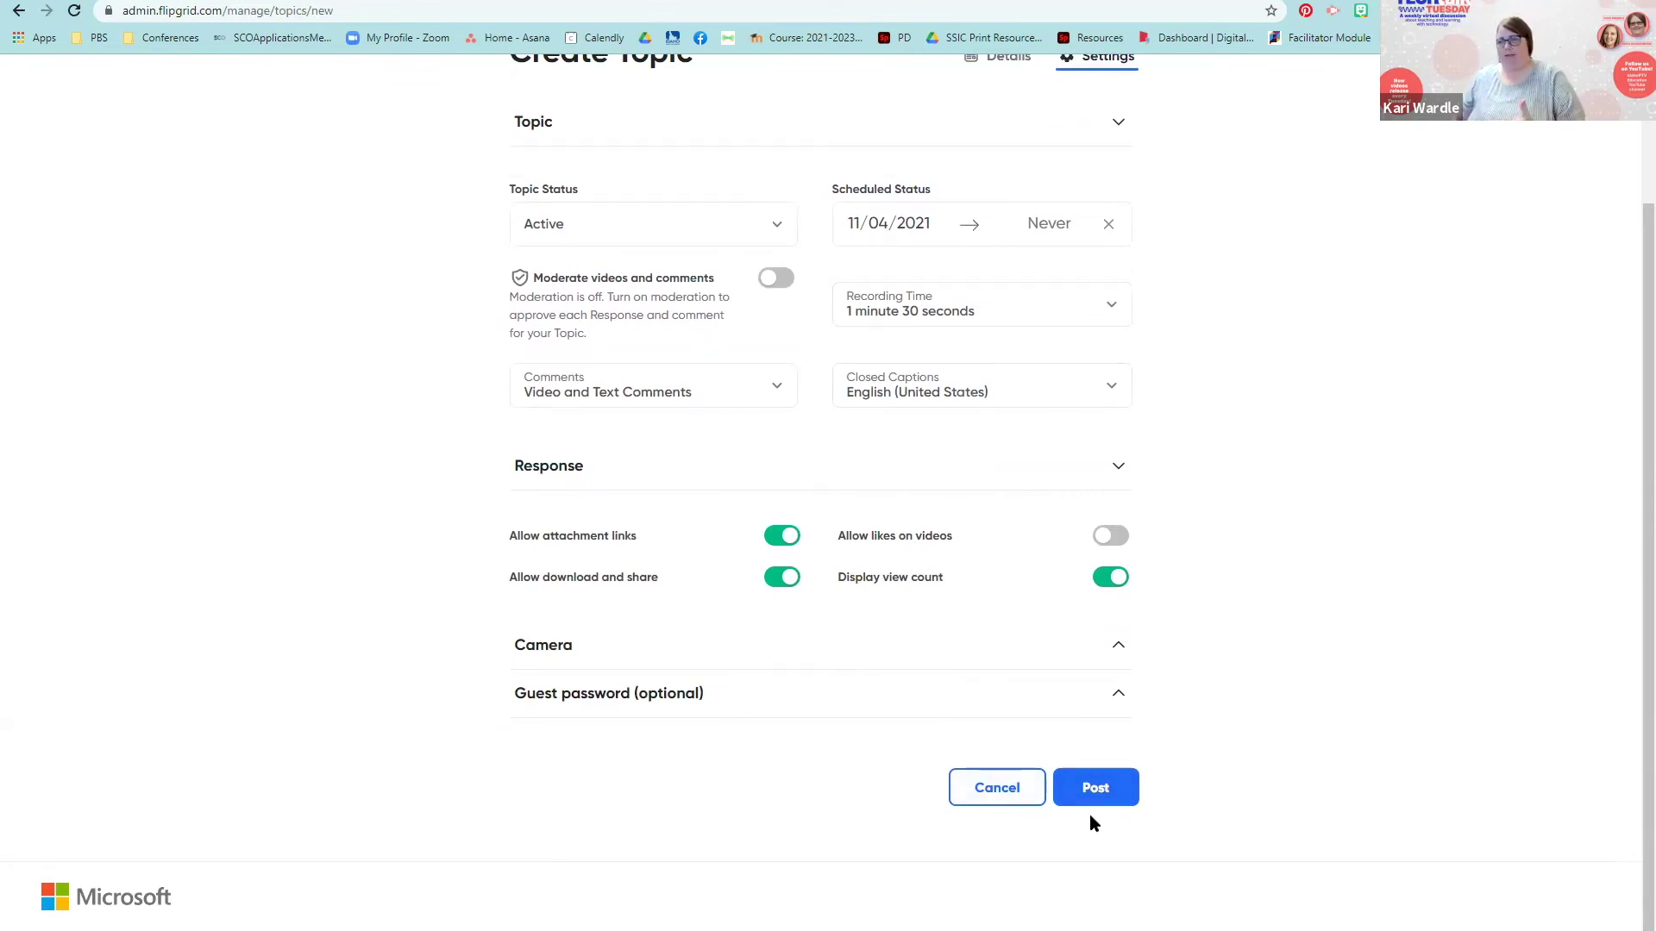
click(703, 699)
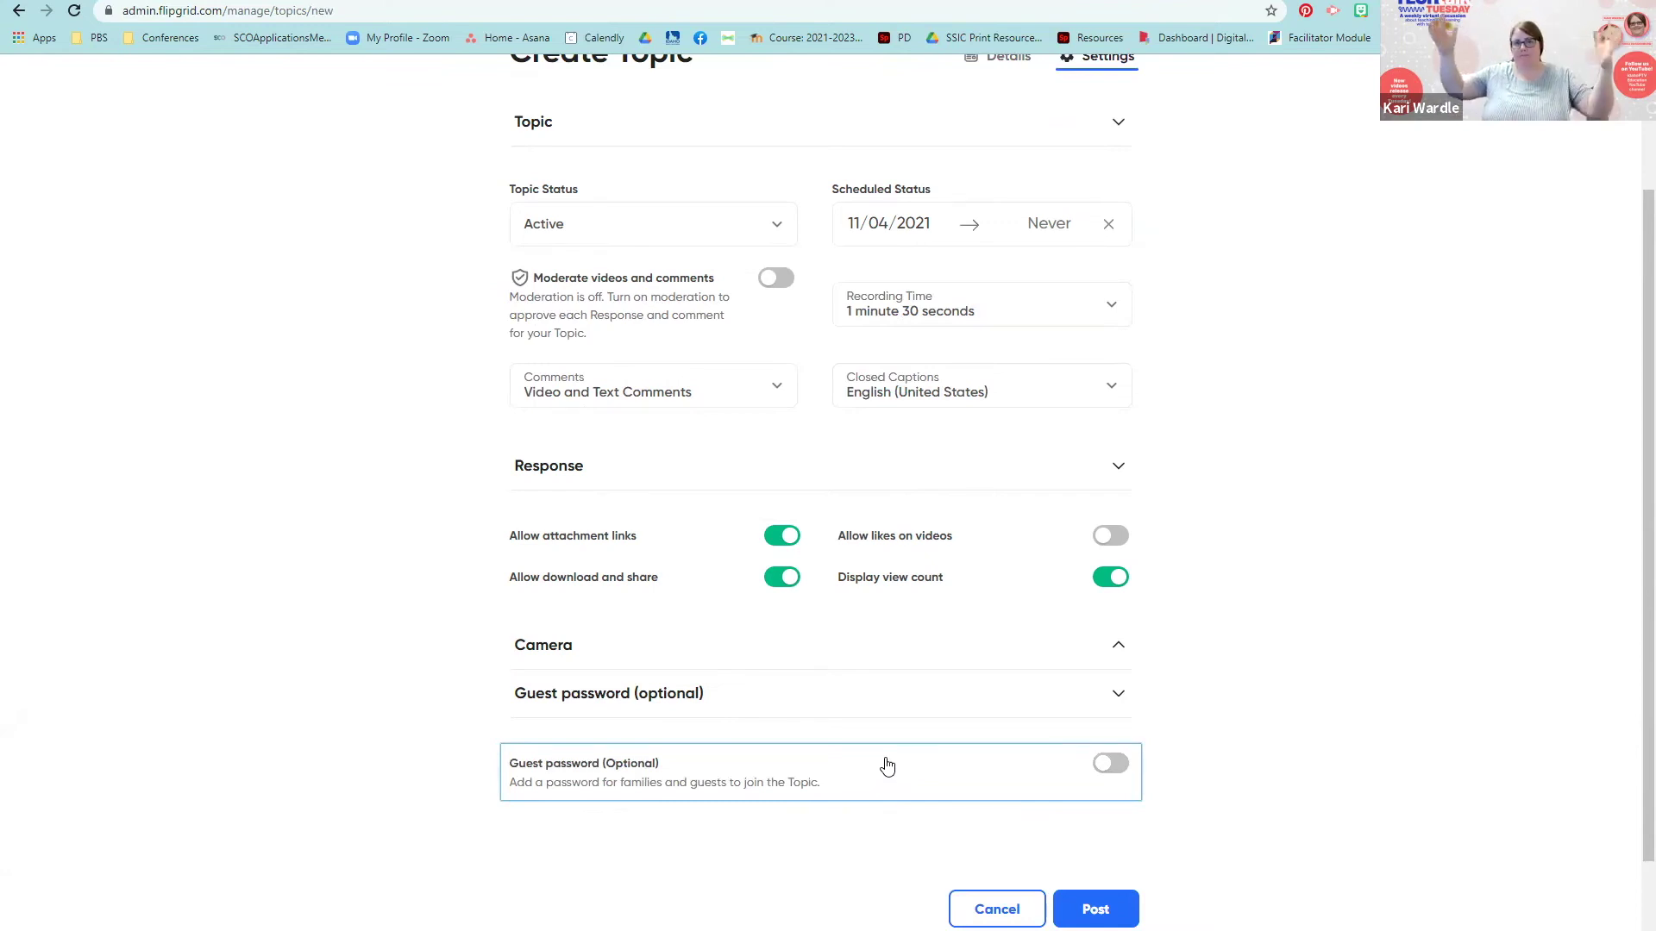
scroll(887, 766, up, 2)
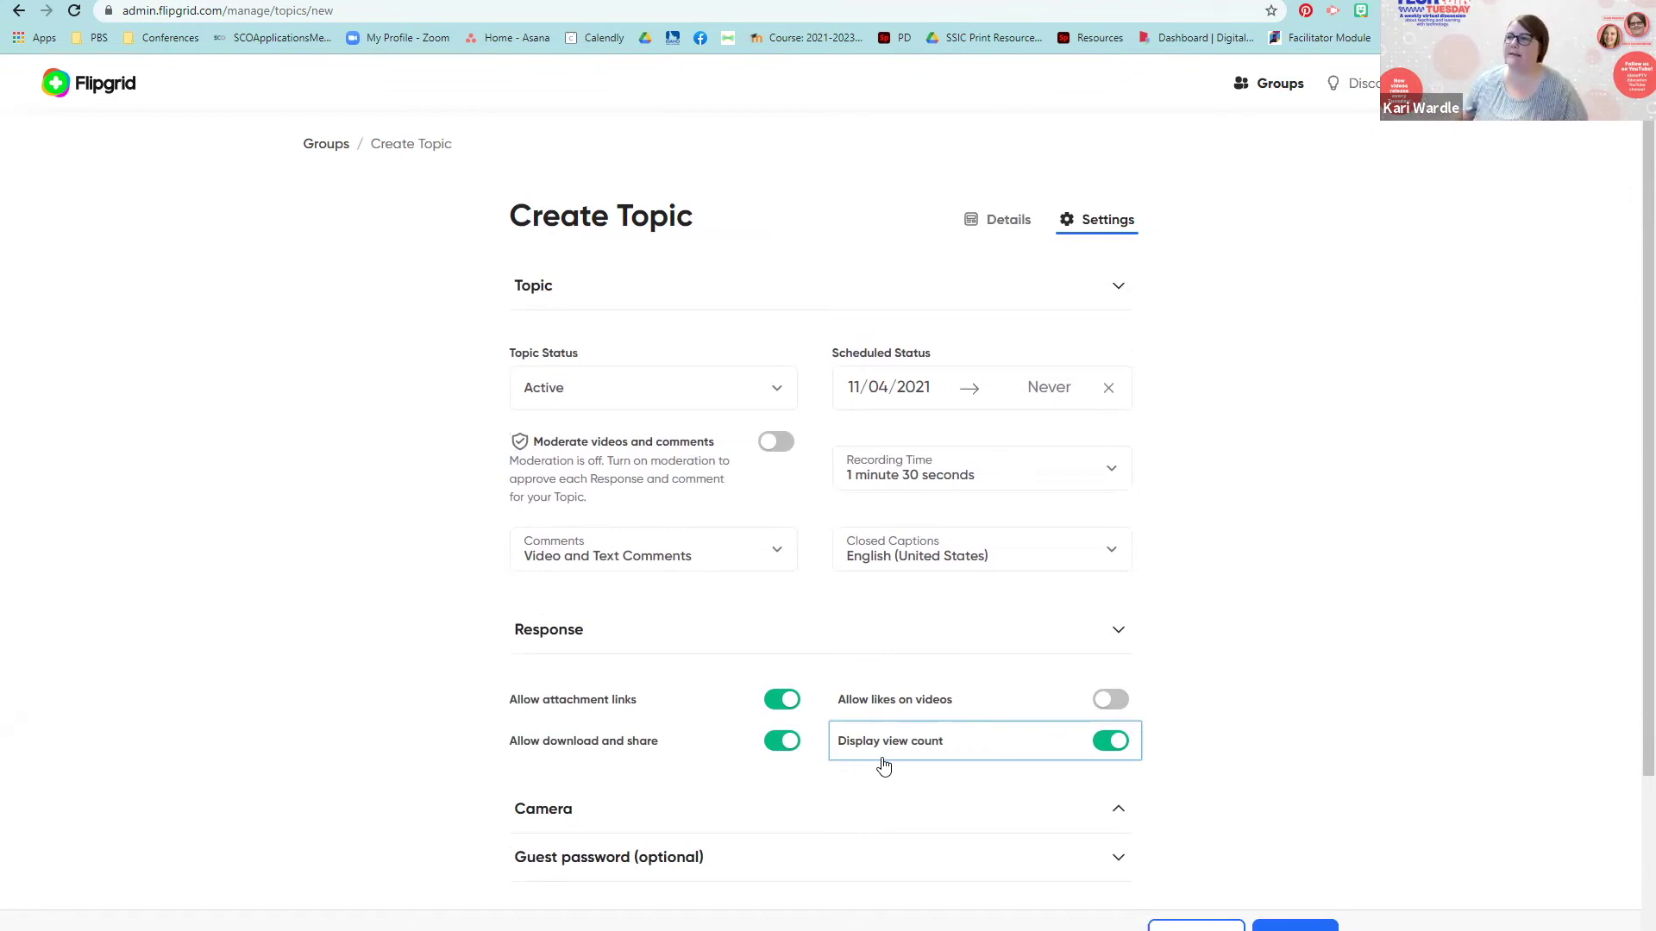
scroll(923, 763, down, 3)
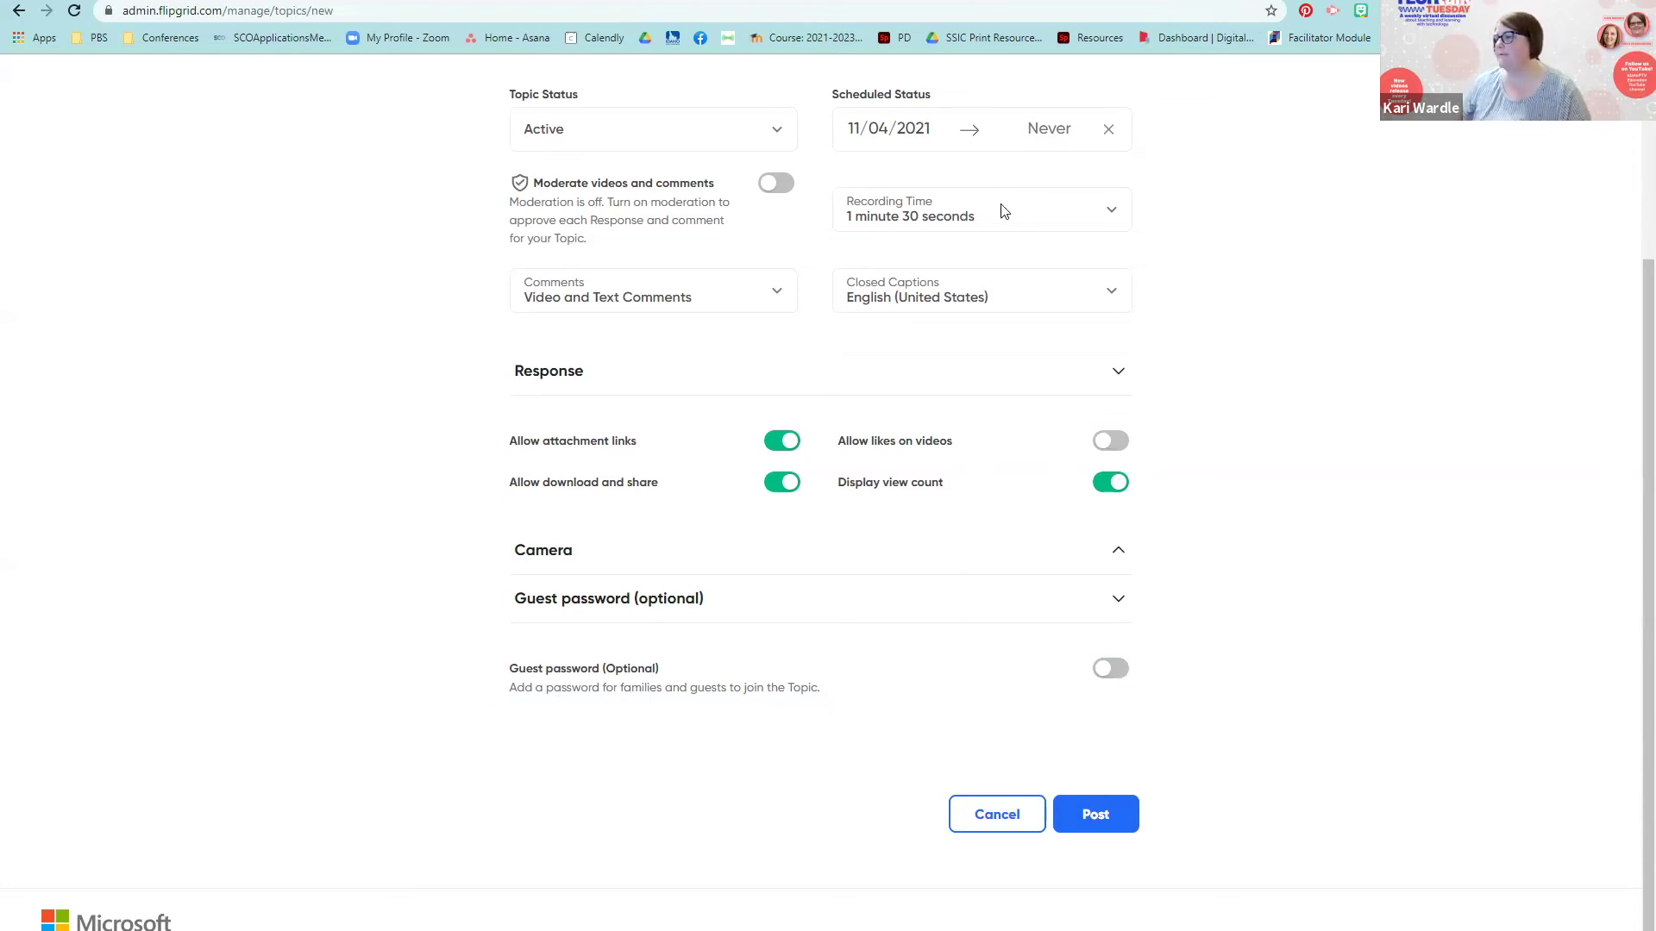
Step: Fill in the required description 'Test' and post the topic
scroll(1014, 498, up, 3)
scroll(1009, 491, down, 3)
click(1112, 791)
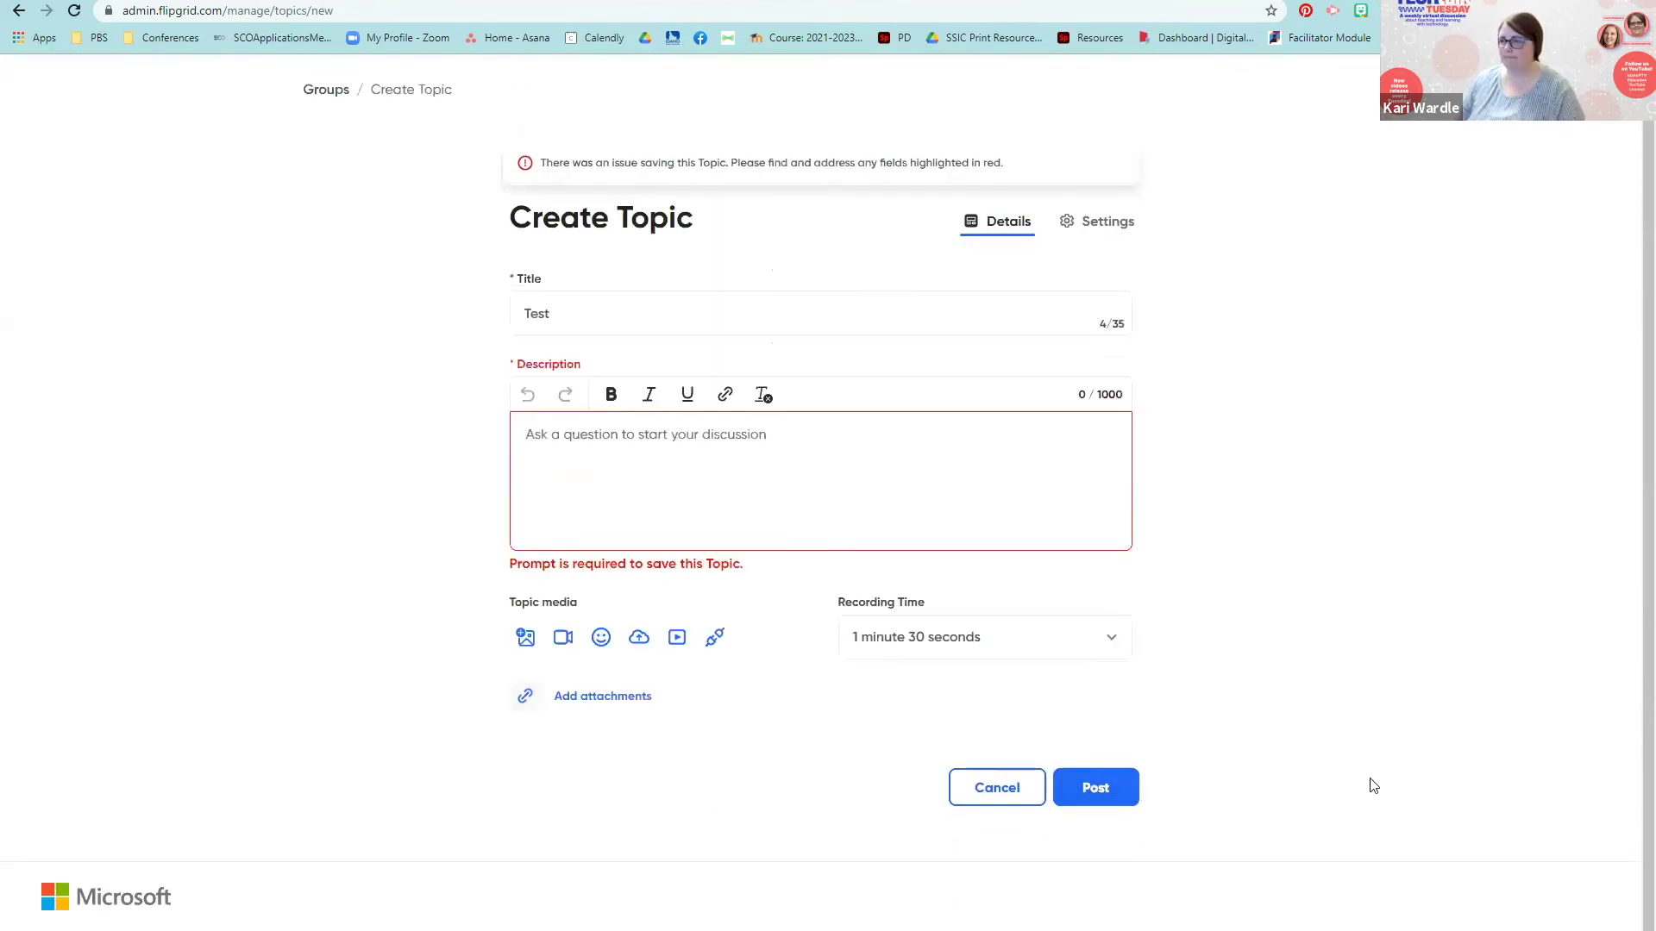
click(695, 445)
text(Test)
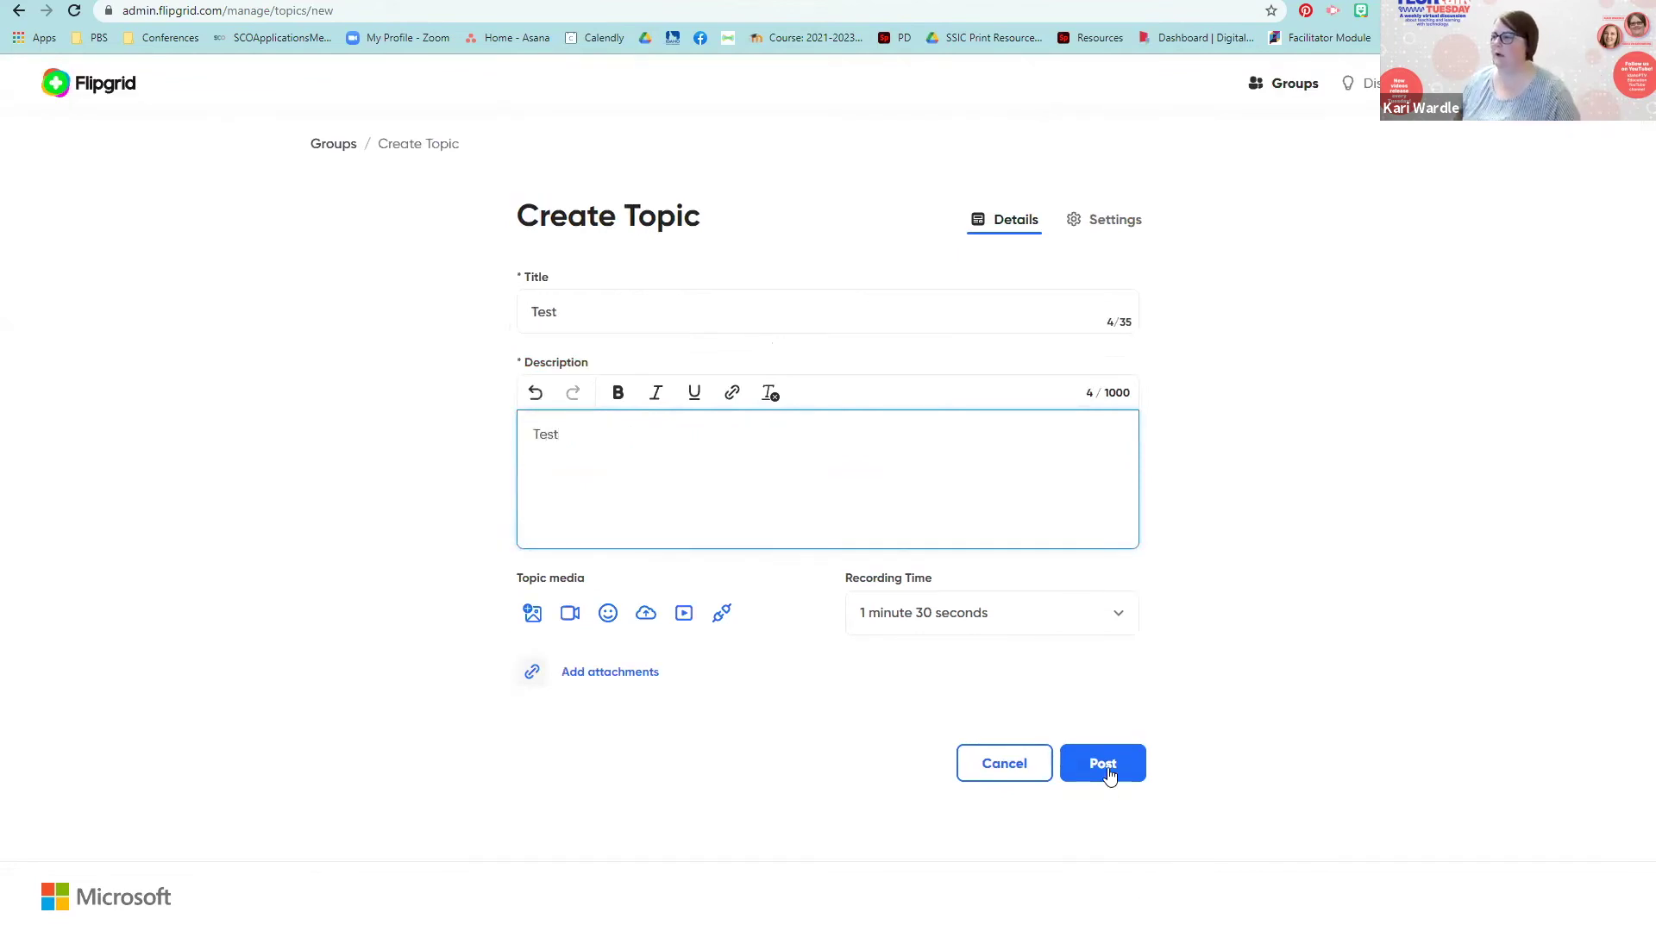
click(1110, 772)
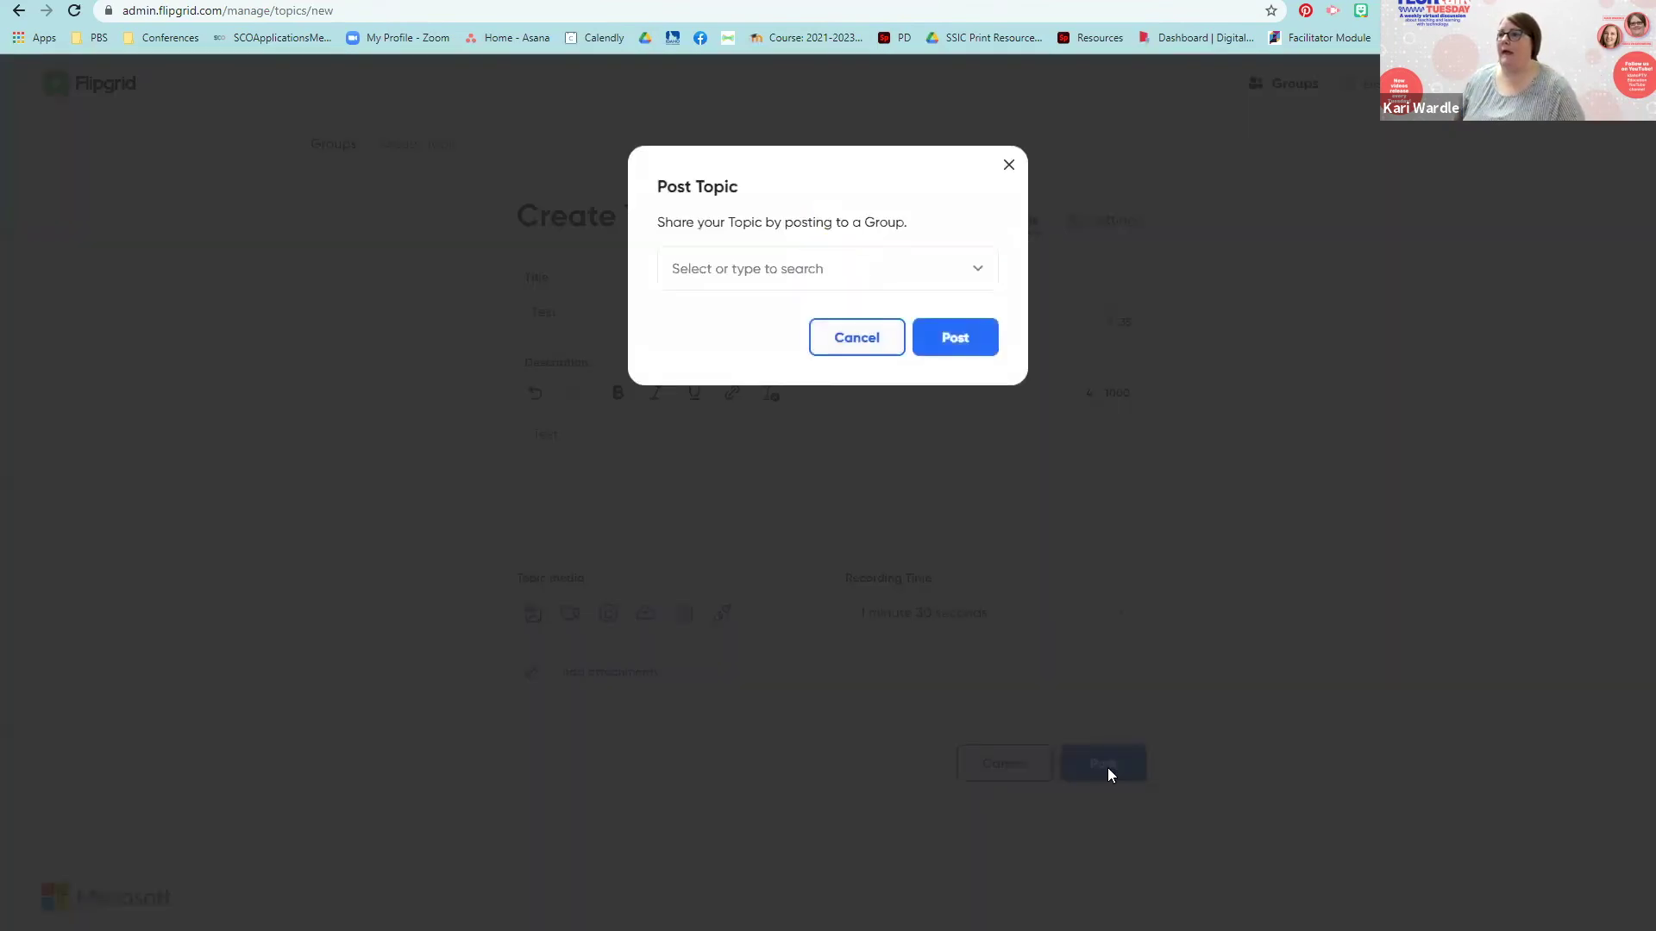
Step: Post the Test topic to the Idaho Public Television group
click(971, 274)
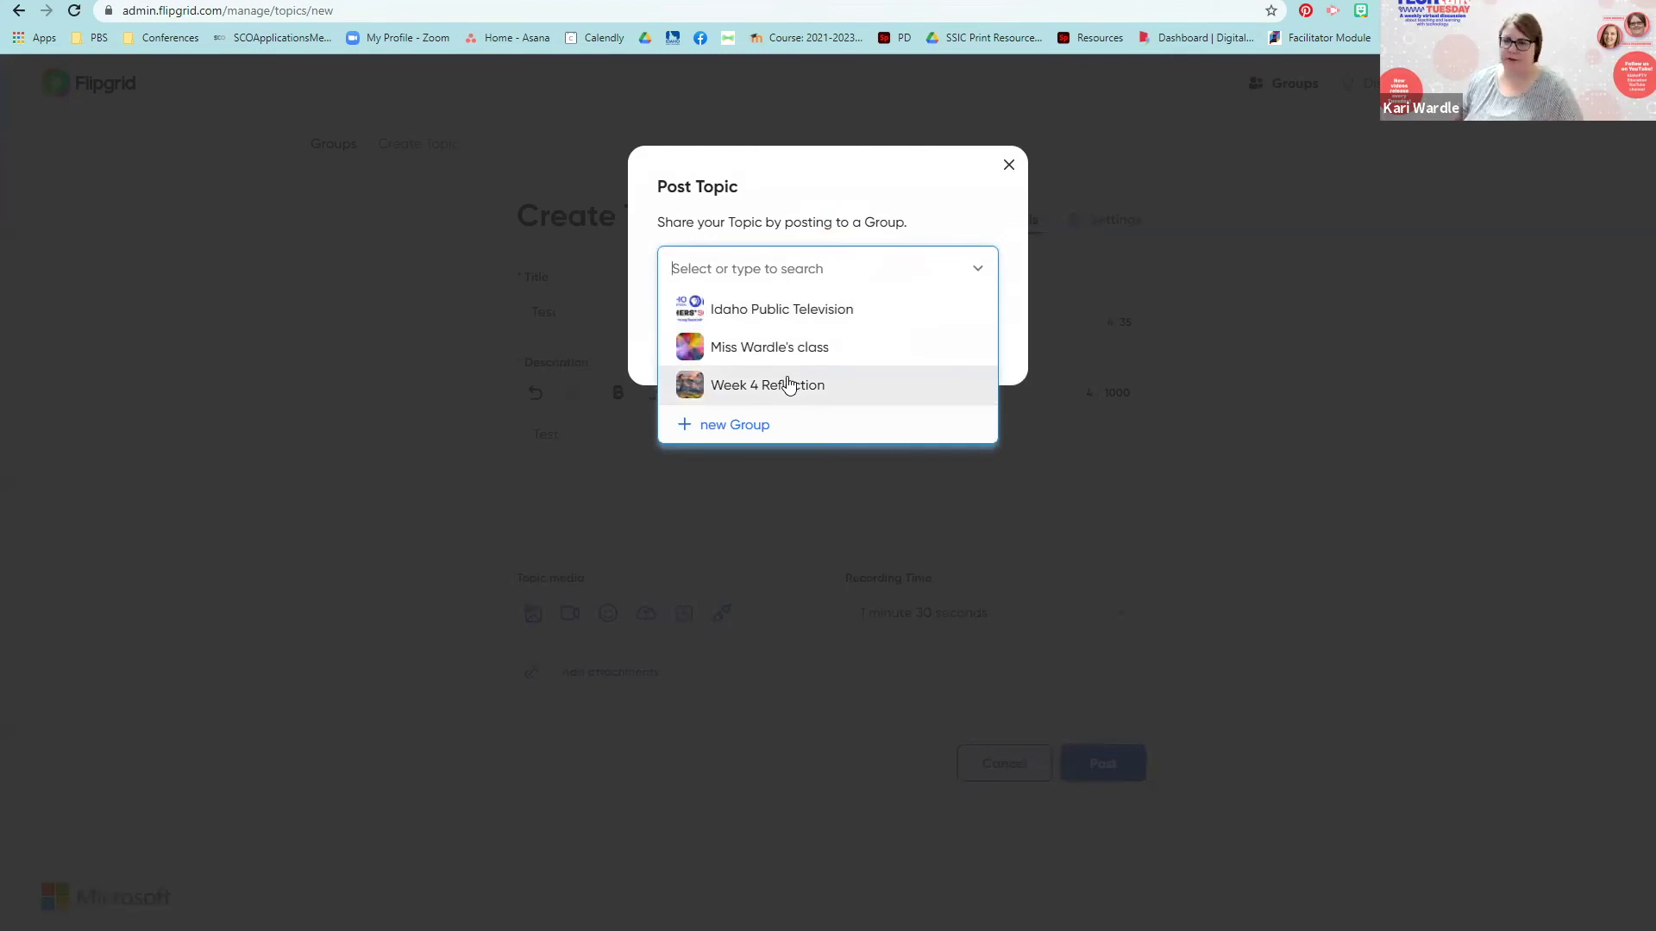
click(833, 319)
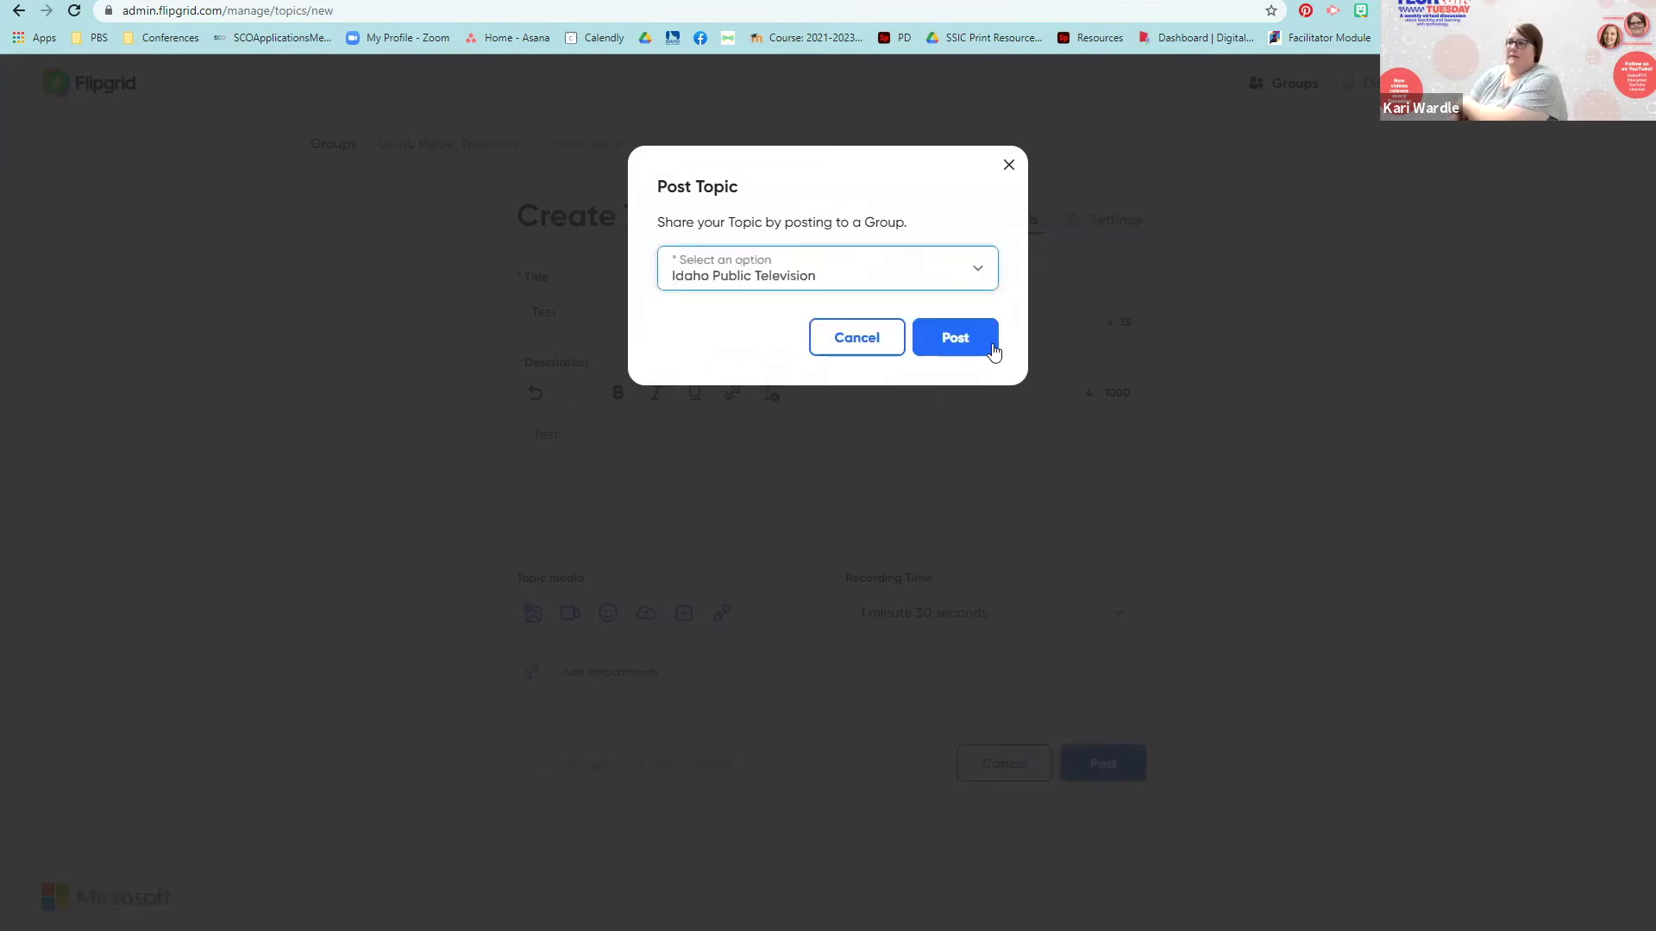
click(957, 338)
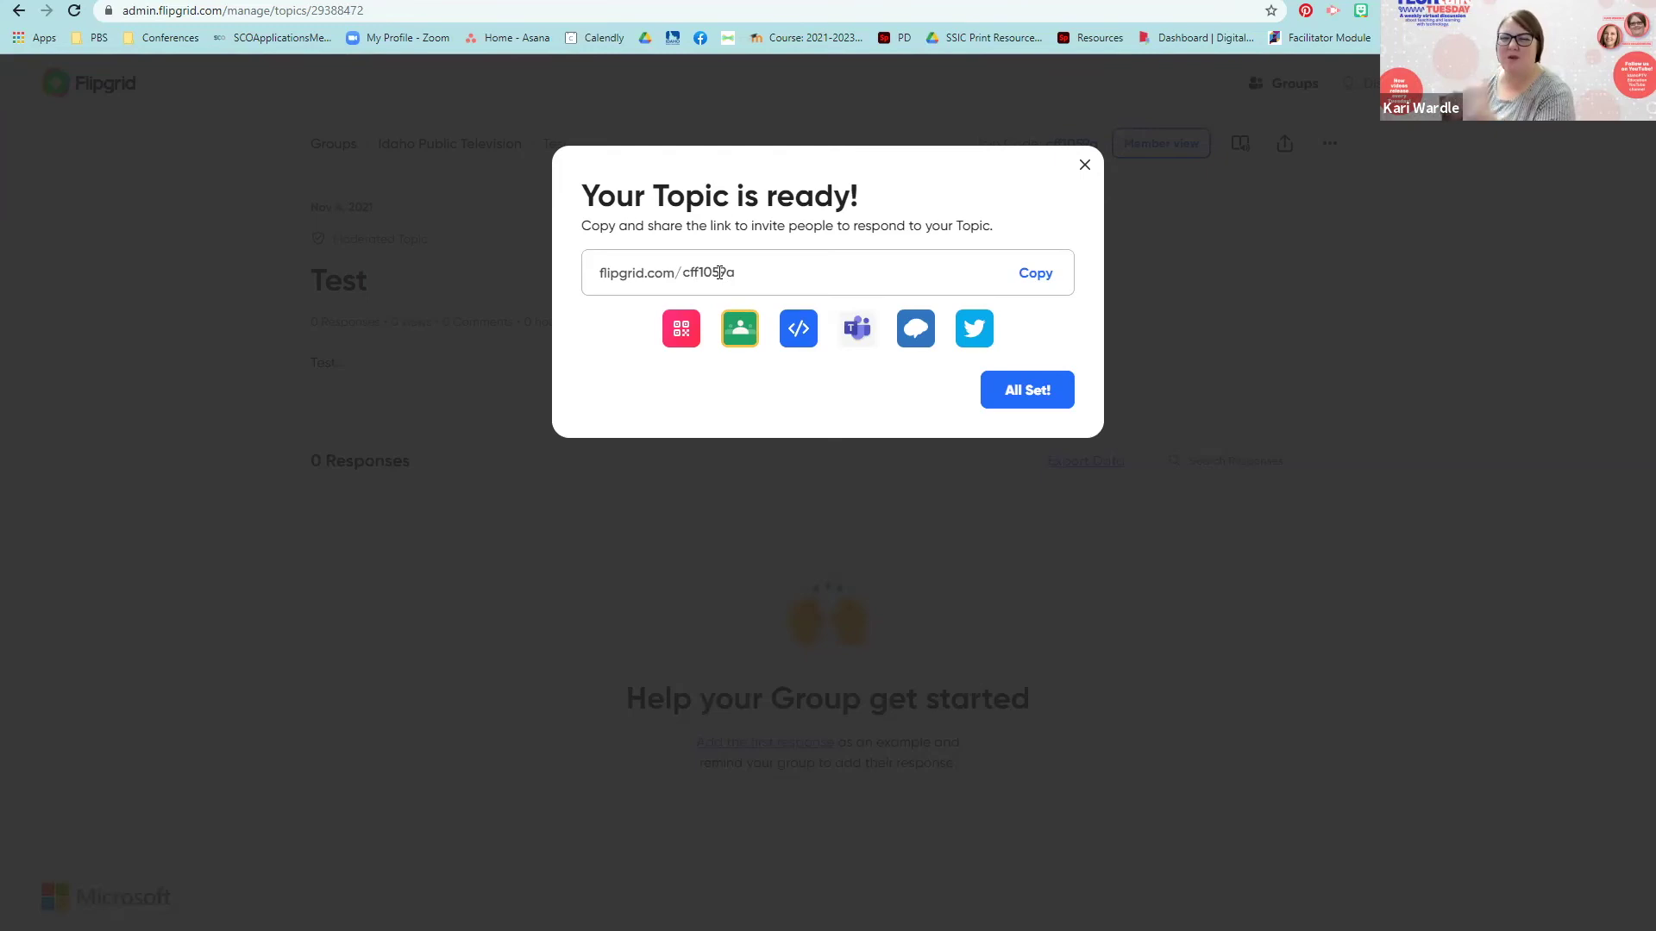
Step: Dismiss the 'Your Topic is ready!' message with All Set! to reveal the Test topic page
click(1027, 393)
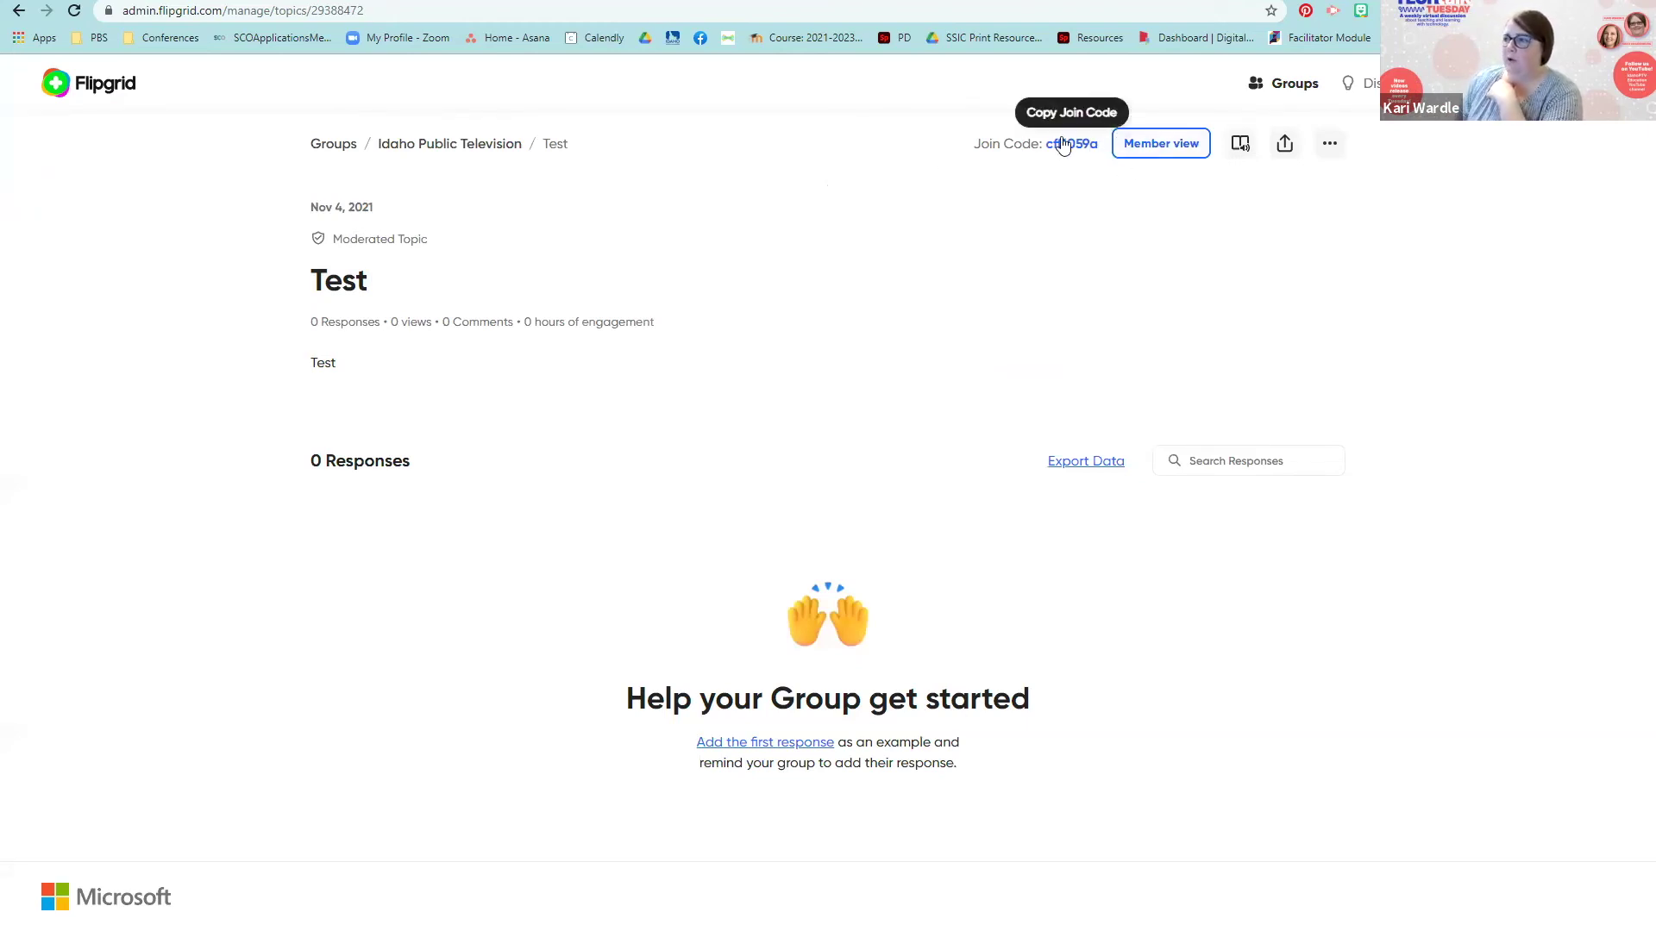
Step: Open the Idaho Public Television group page and check that Test is listed among its topics
click(430, 145)
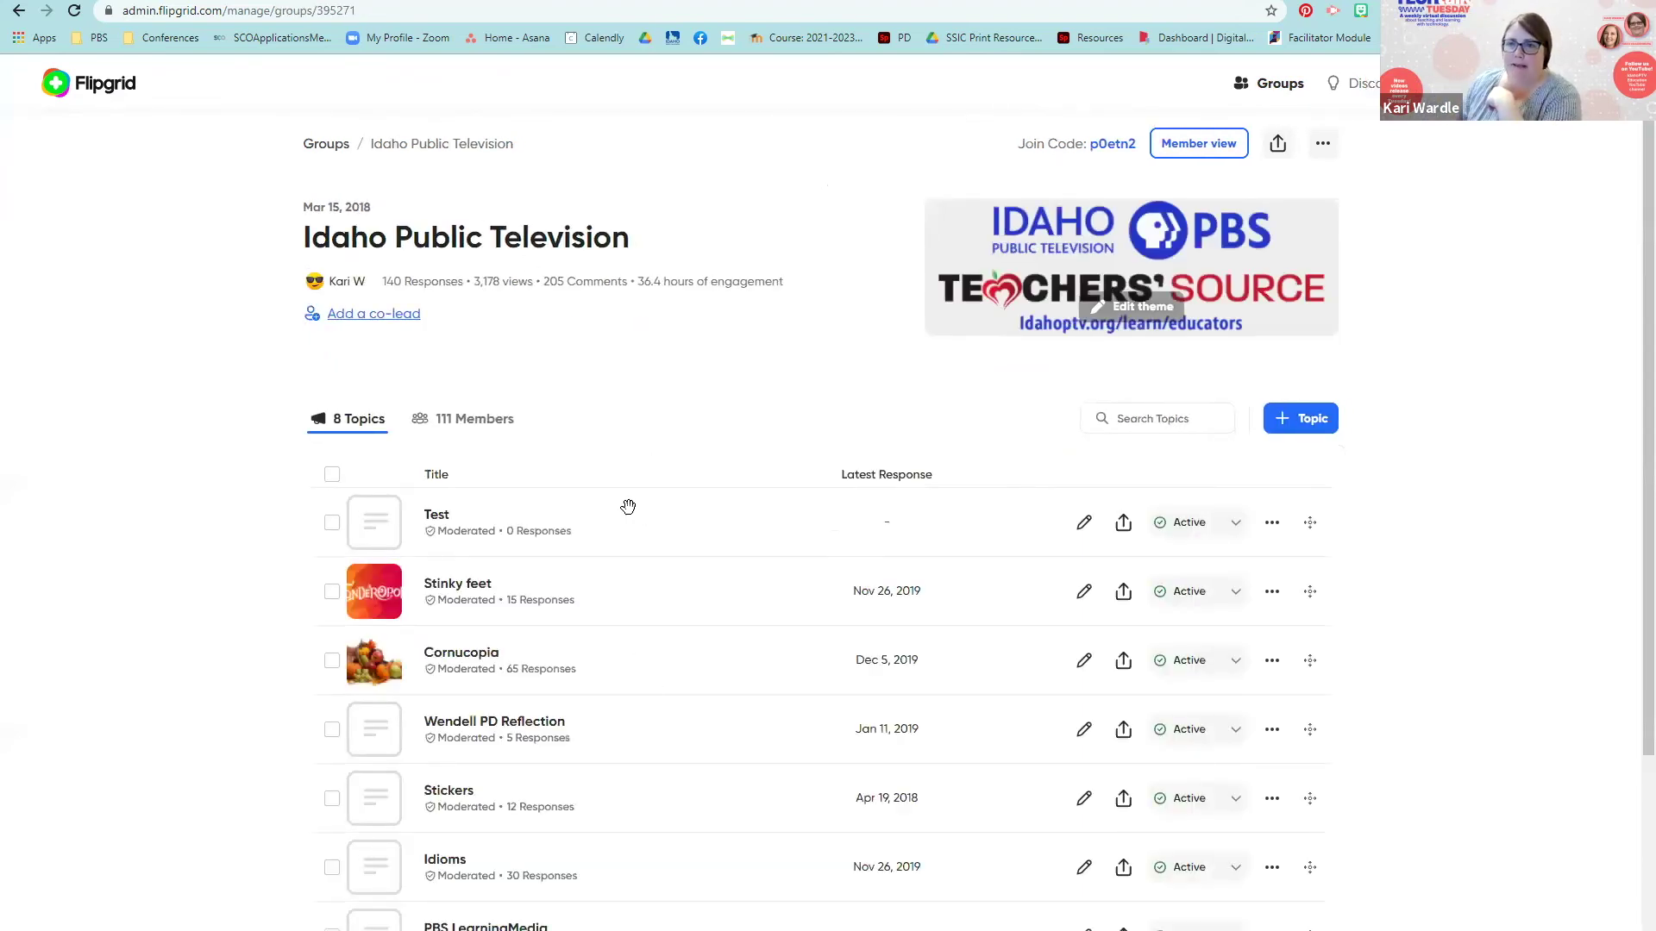
scroll(611, 640, down, 2)
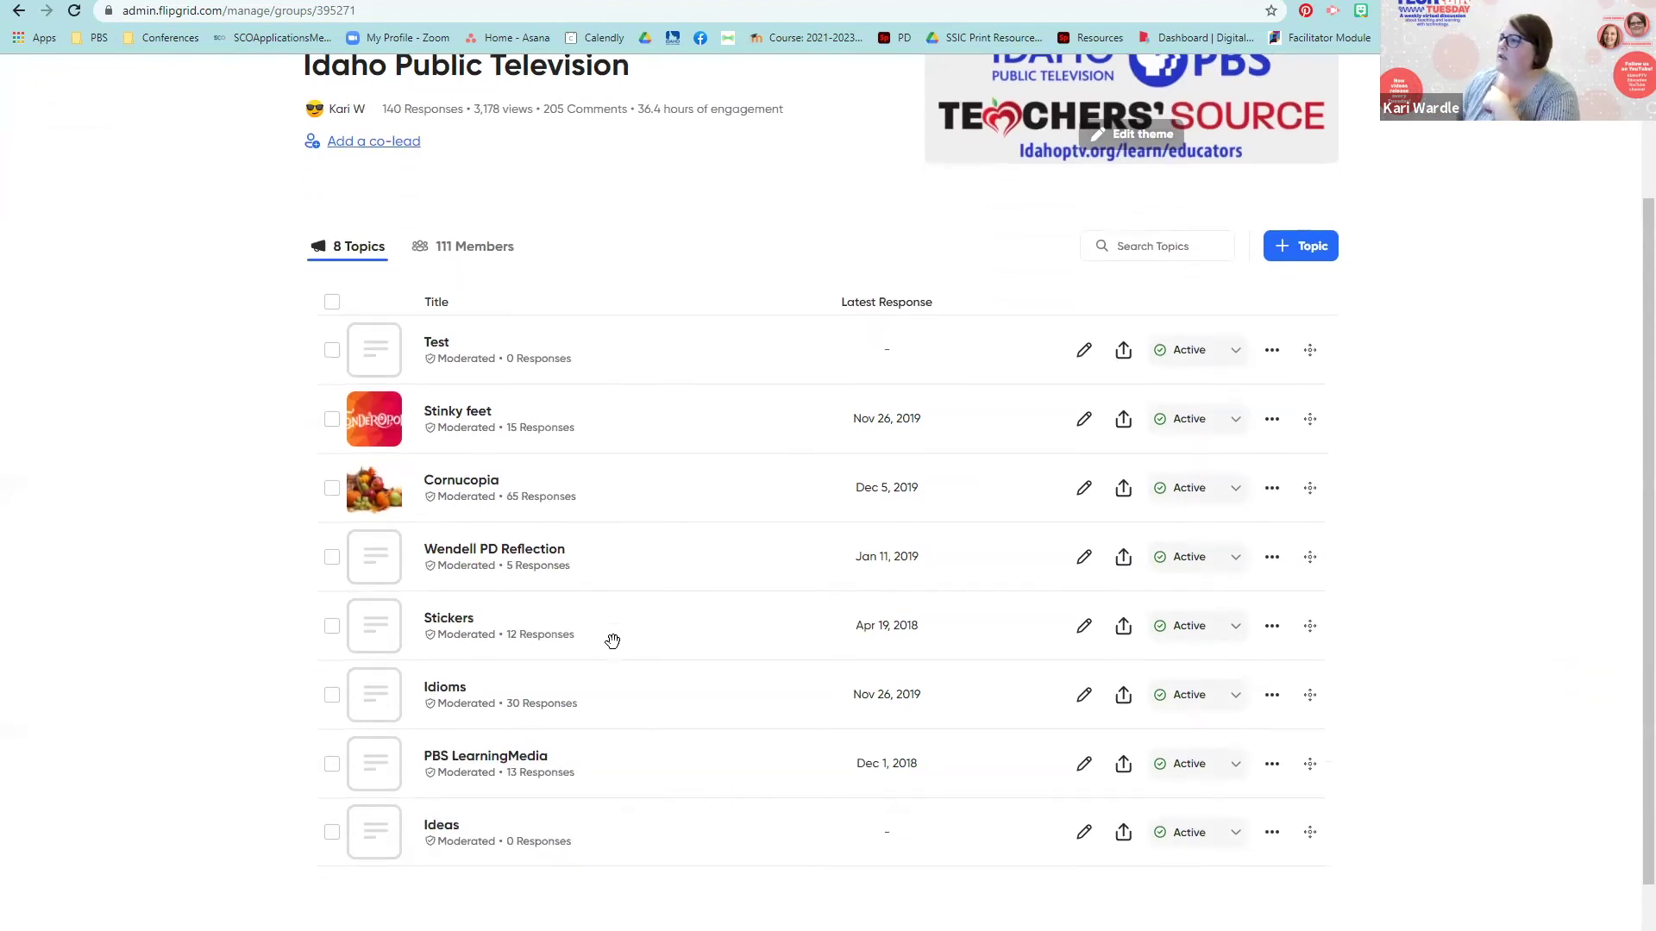
scroll(612, 641, down, 1)
scroll(612, 641, up, 1)
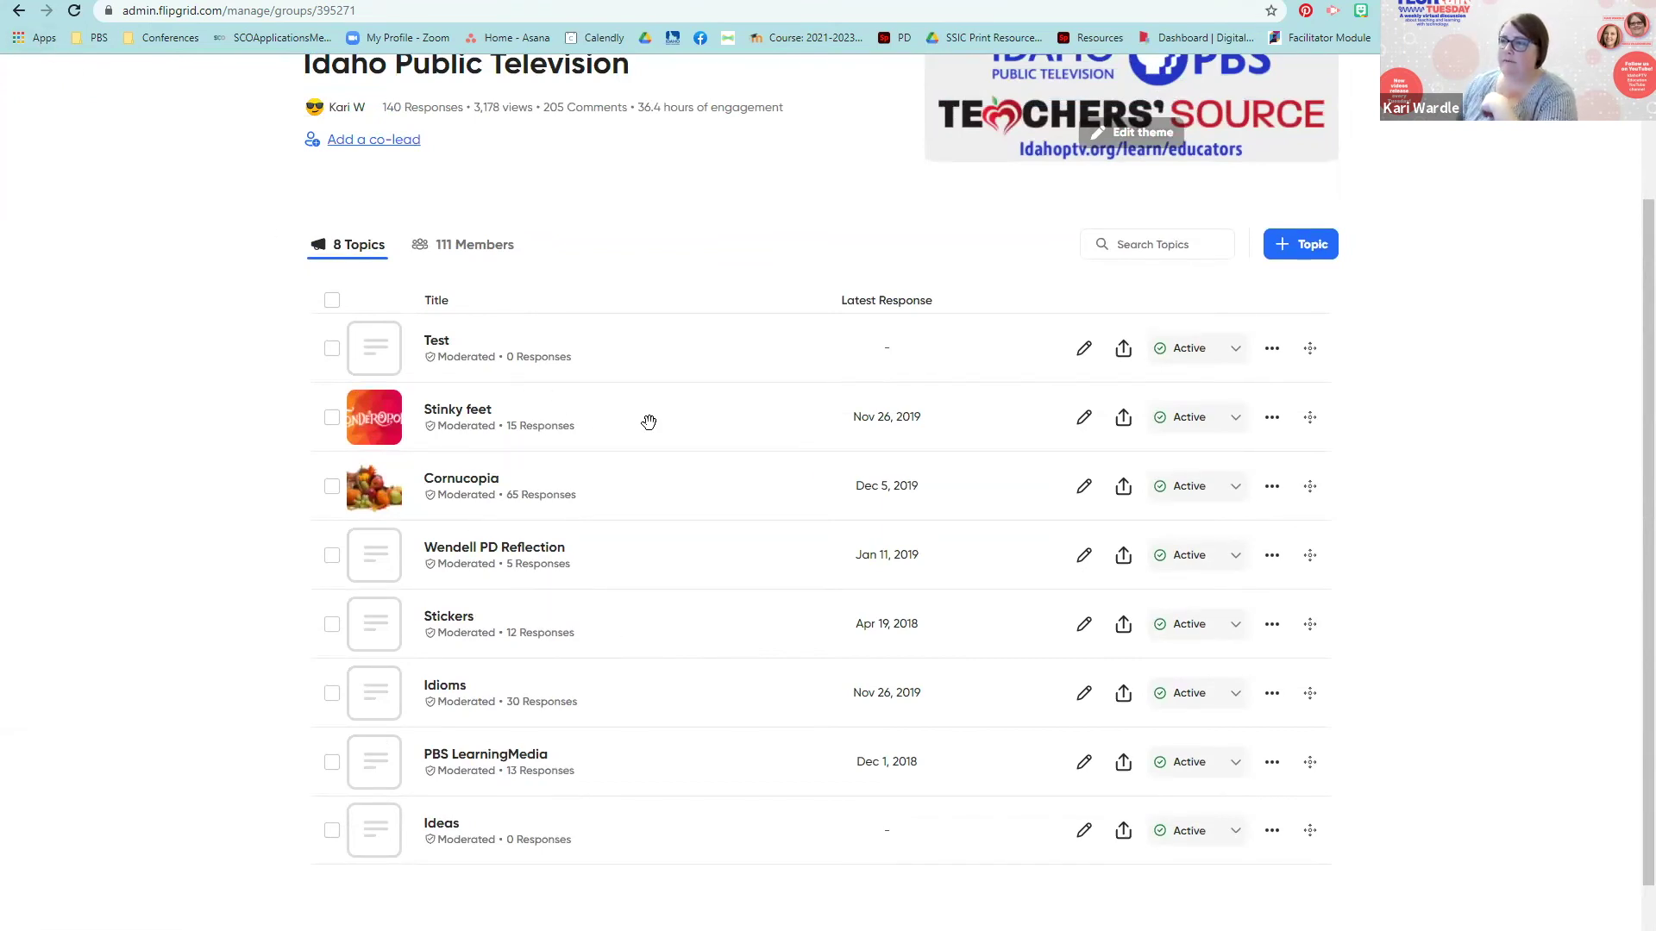
Step: Go back to the Topics list, confirm leaving the unsaved form, and open Week 4 Reflection
click(21, 12)
click(21, 12)
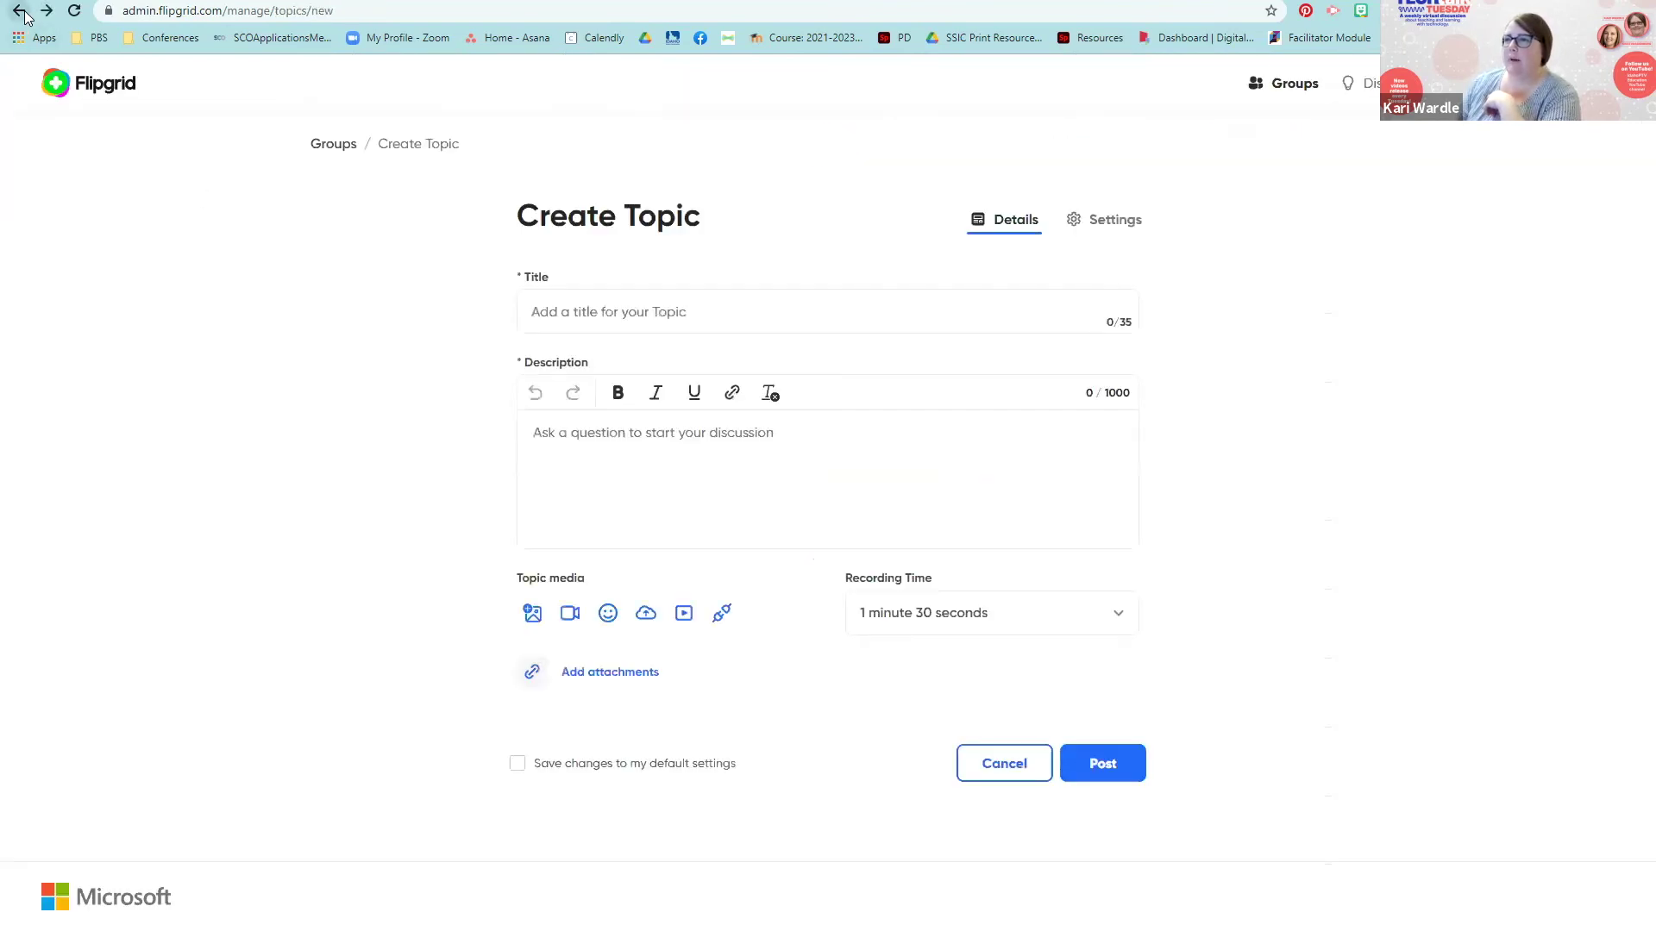
click(20, 12)
click(918, 127)
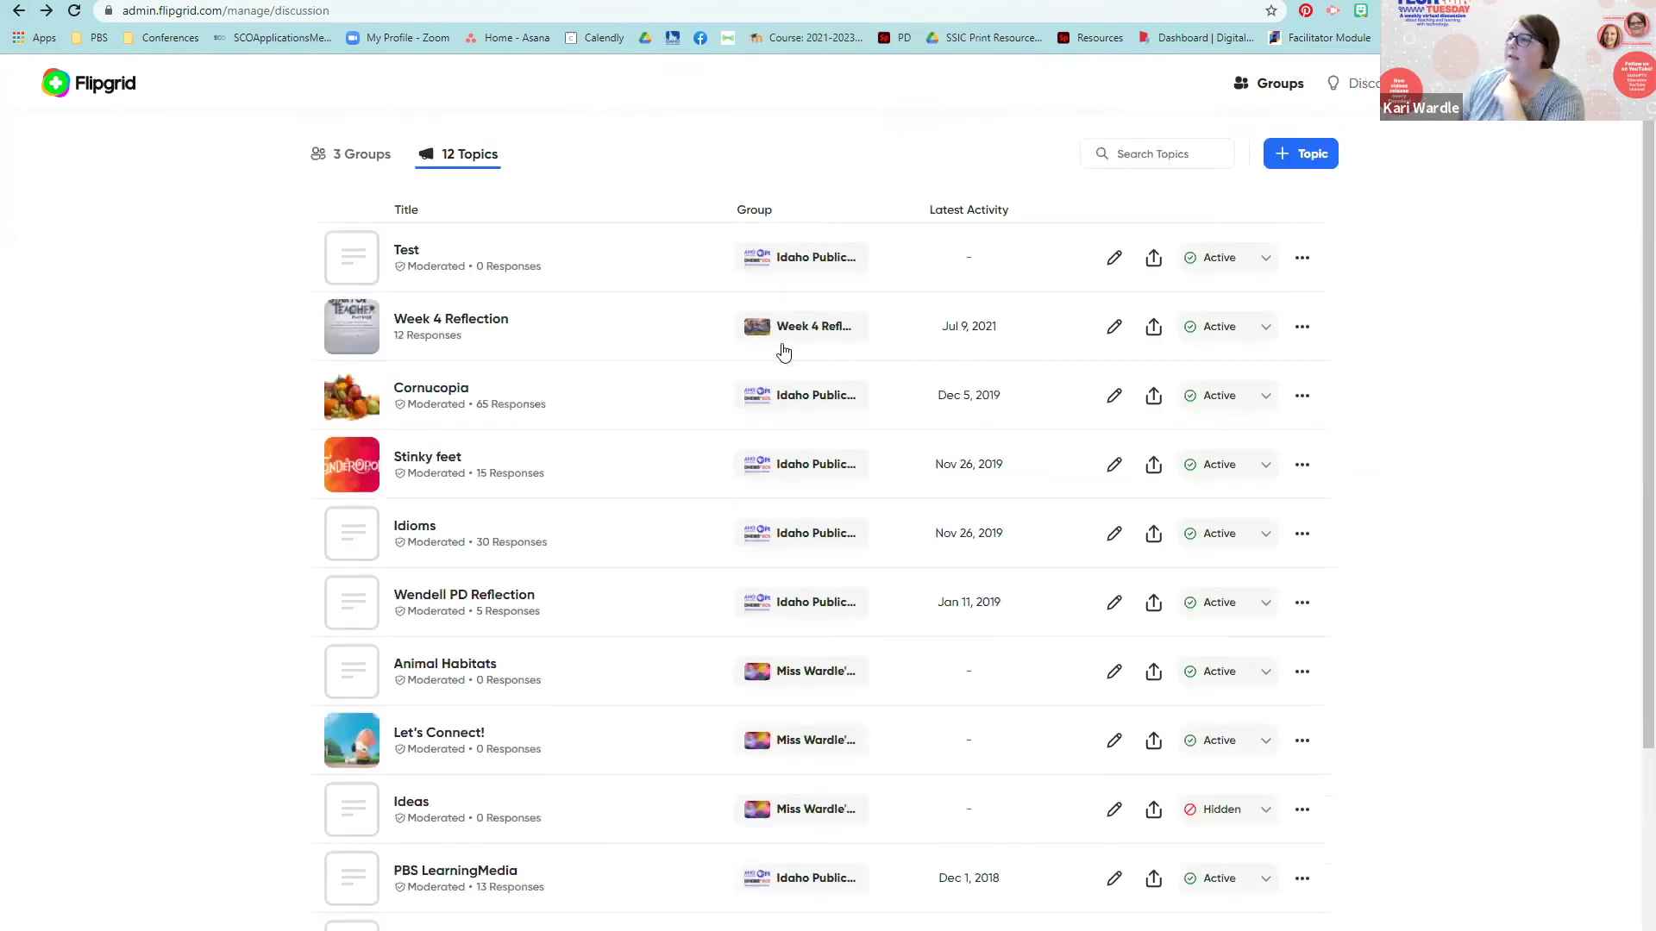
click(479, 327)
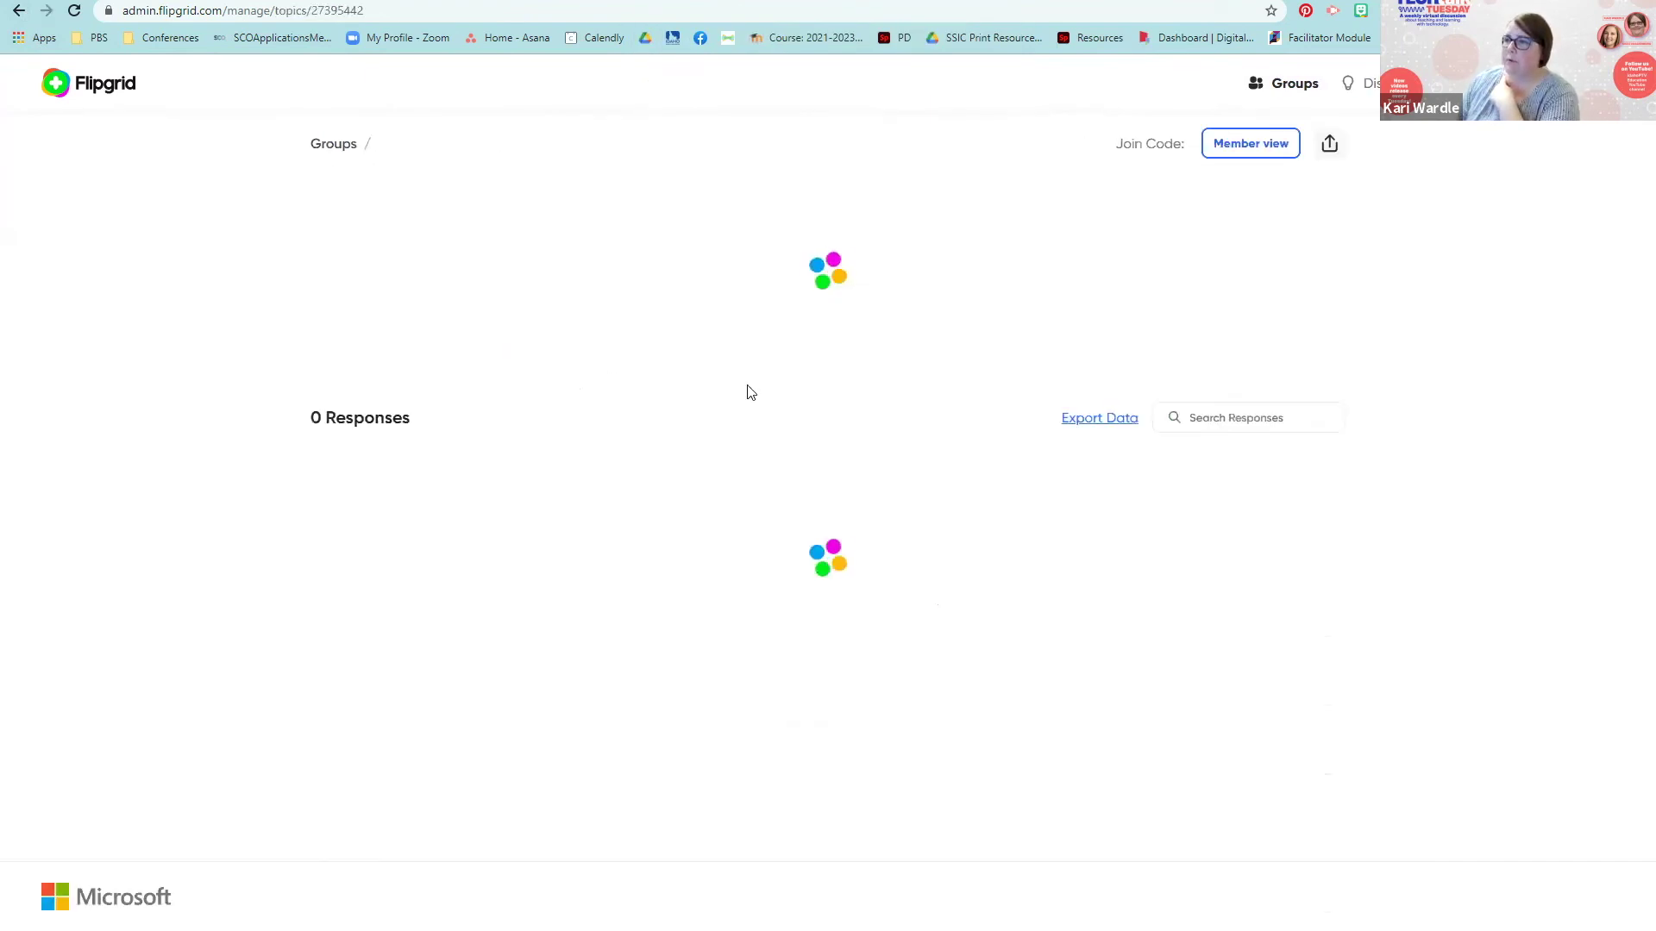
scroll(888, 508, down, 5)
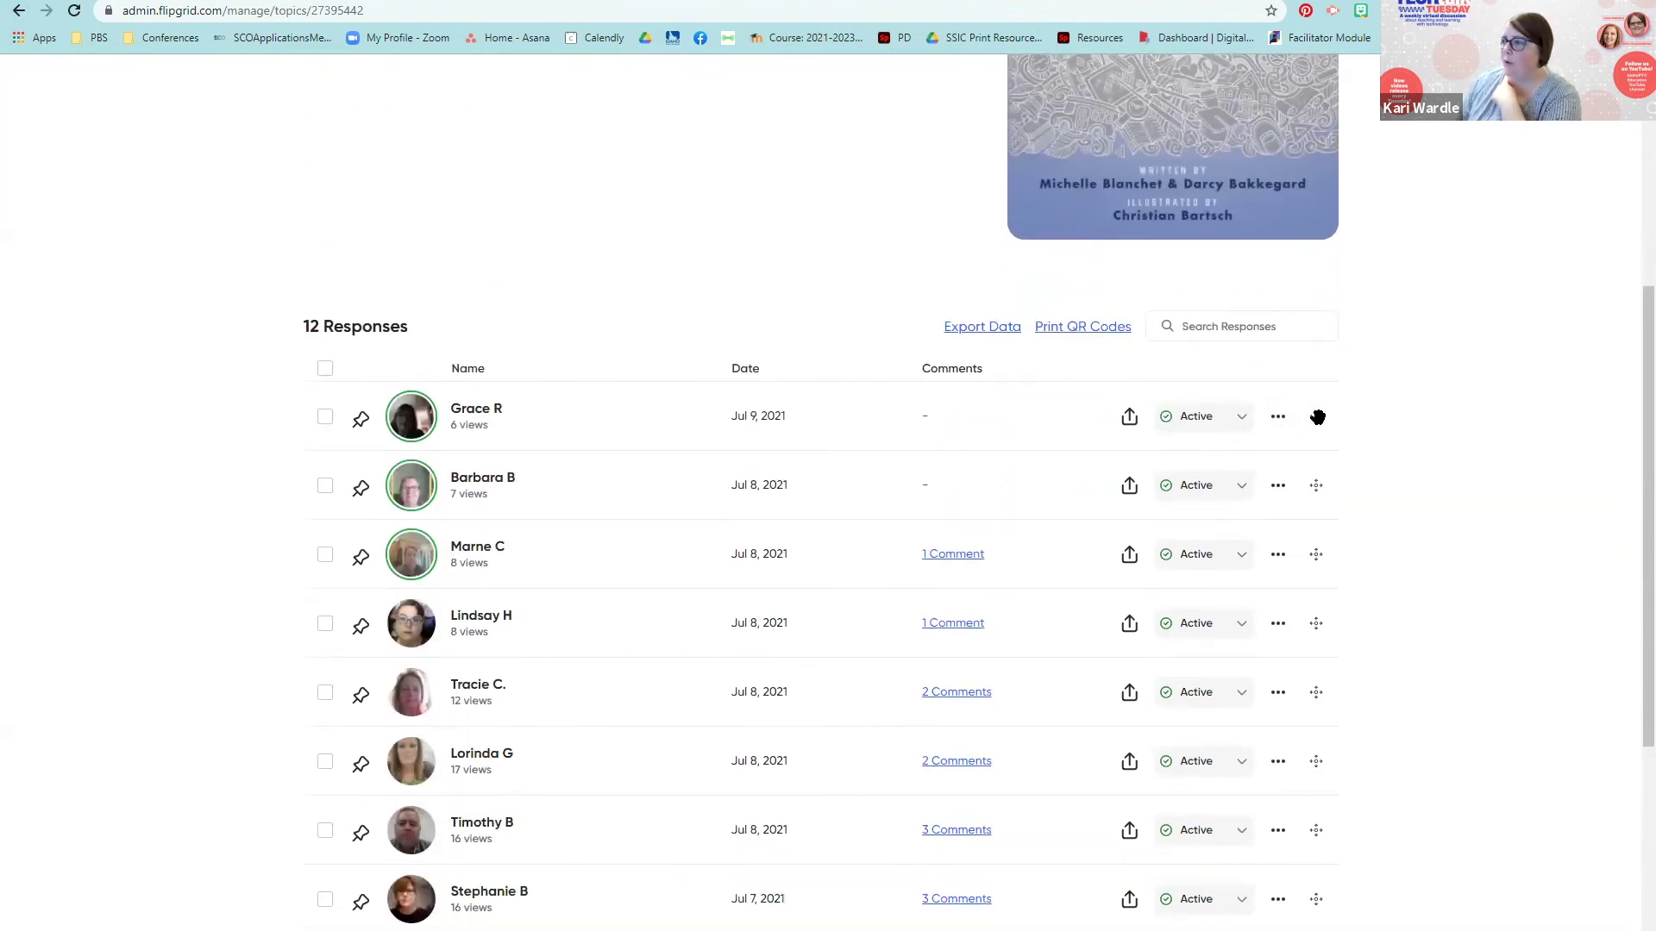
click(1275, 421)
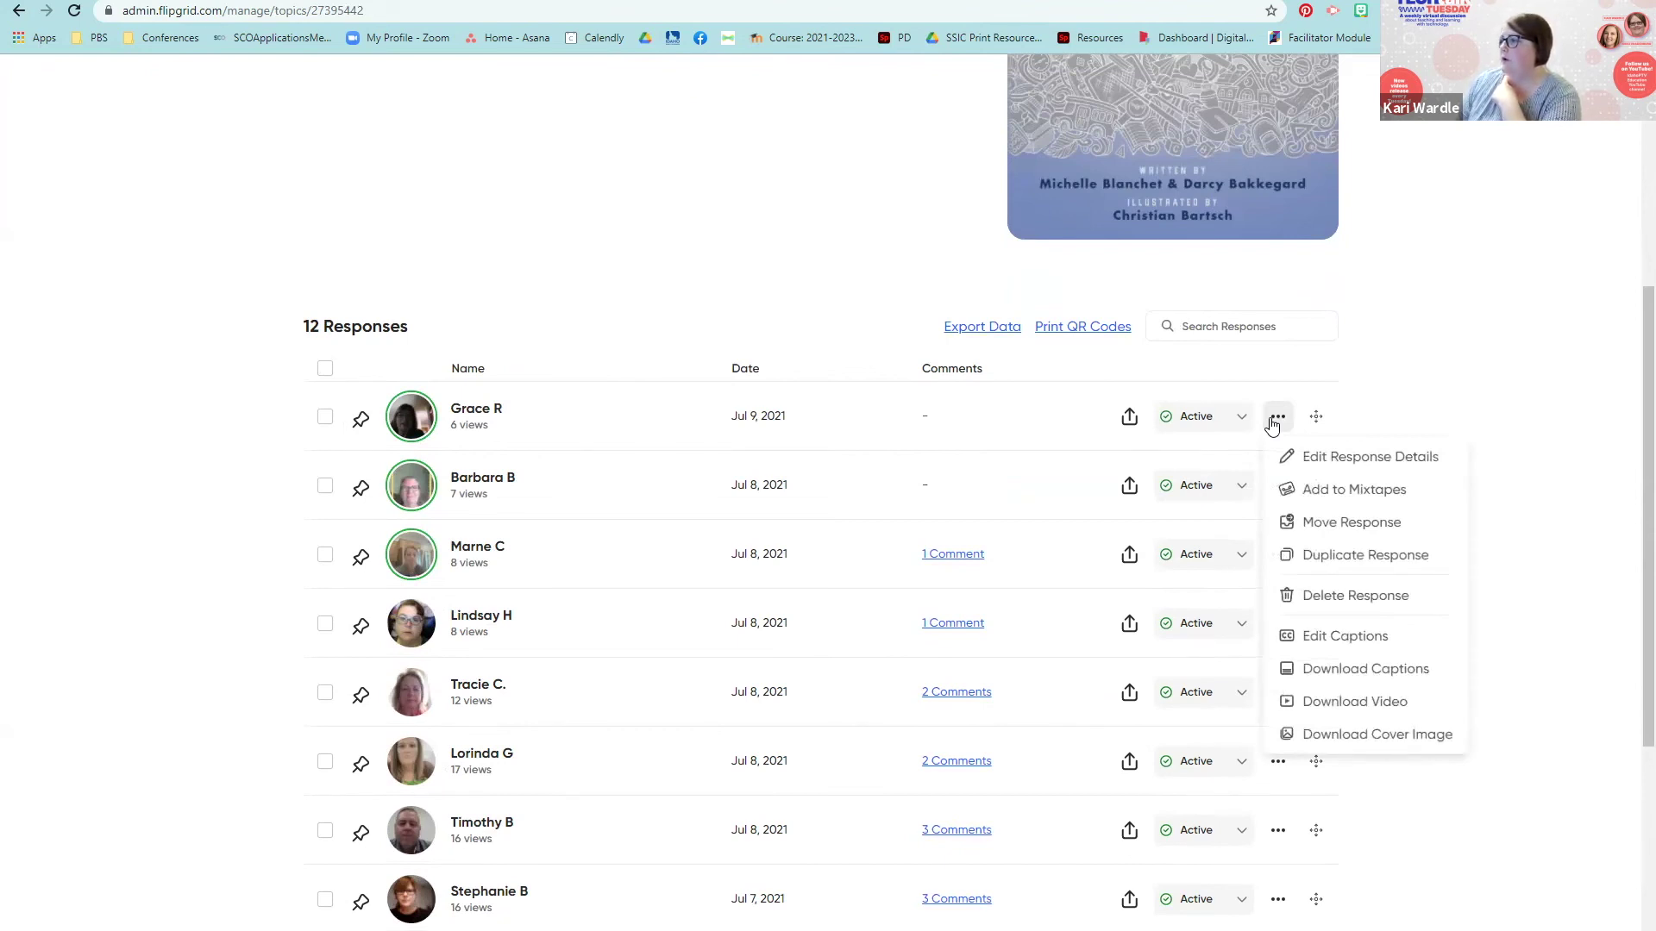
click(1223, 425)
click(1223, 424)
click(568, 435)
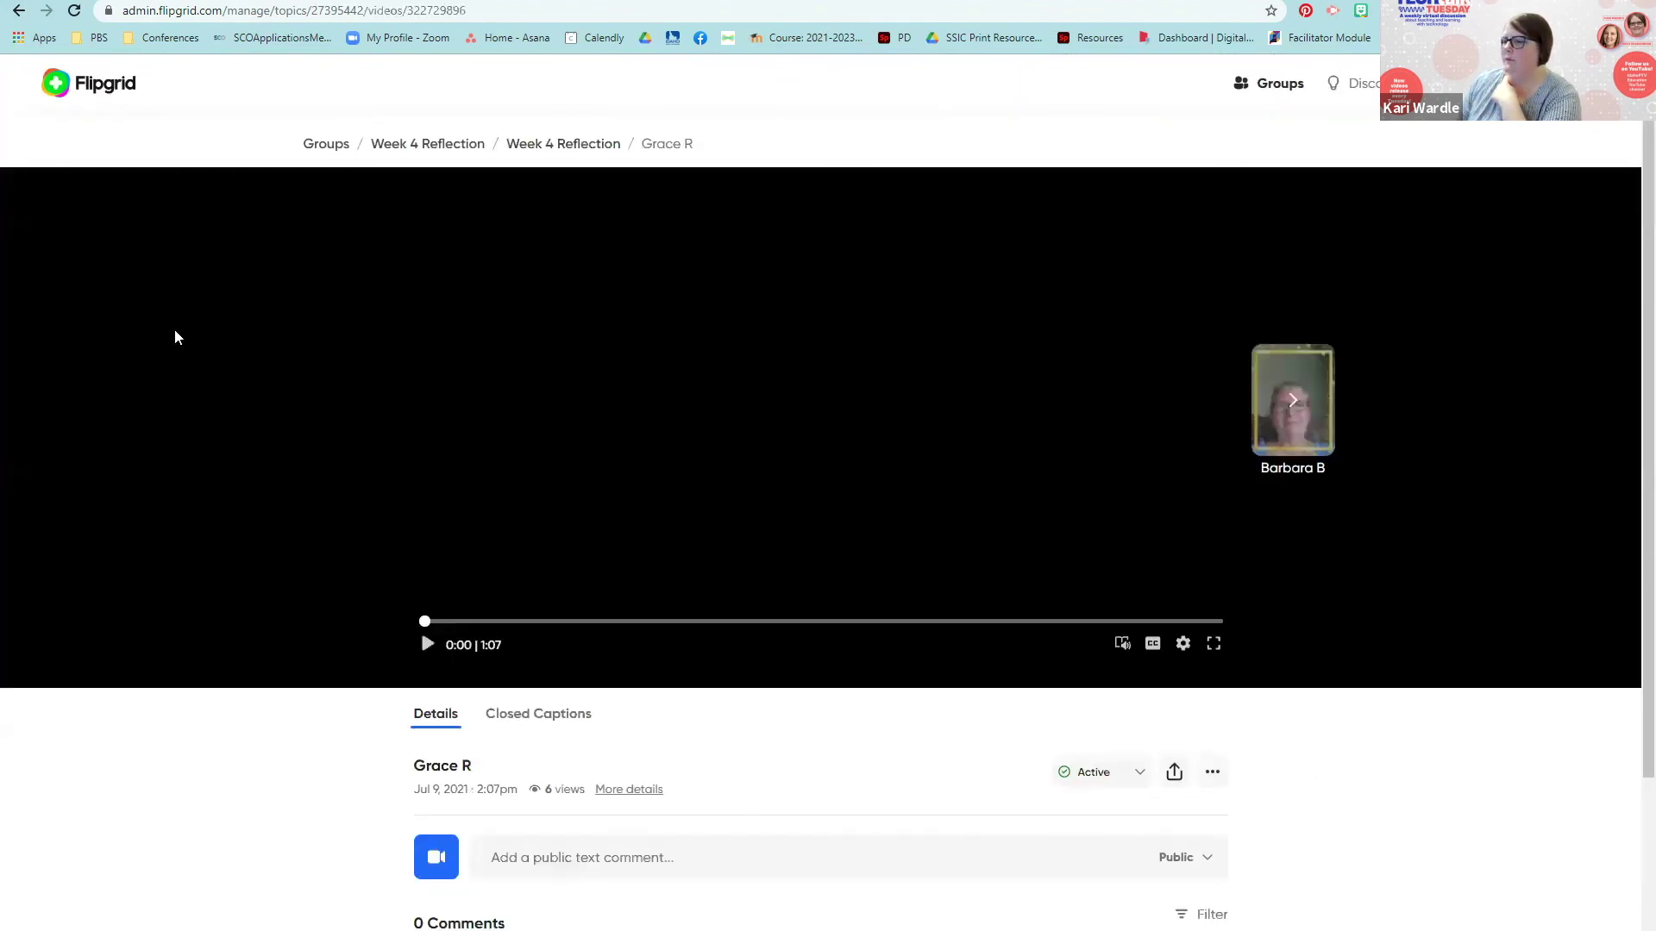
click(428, 646)
click(18, 13)
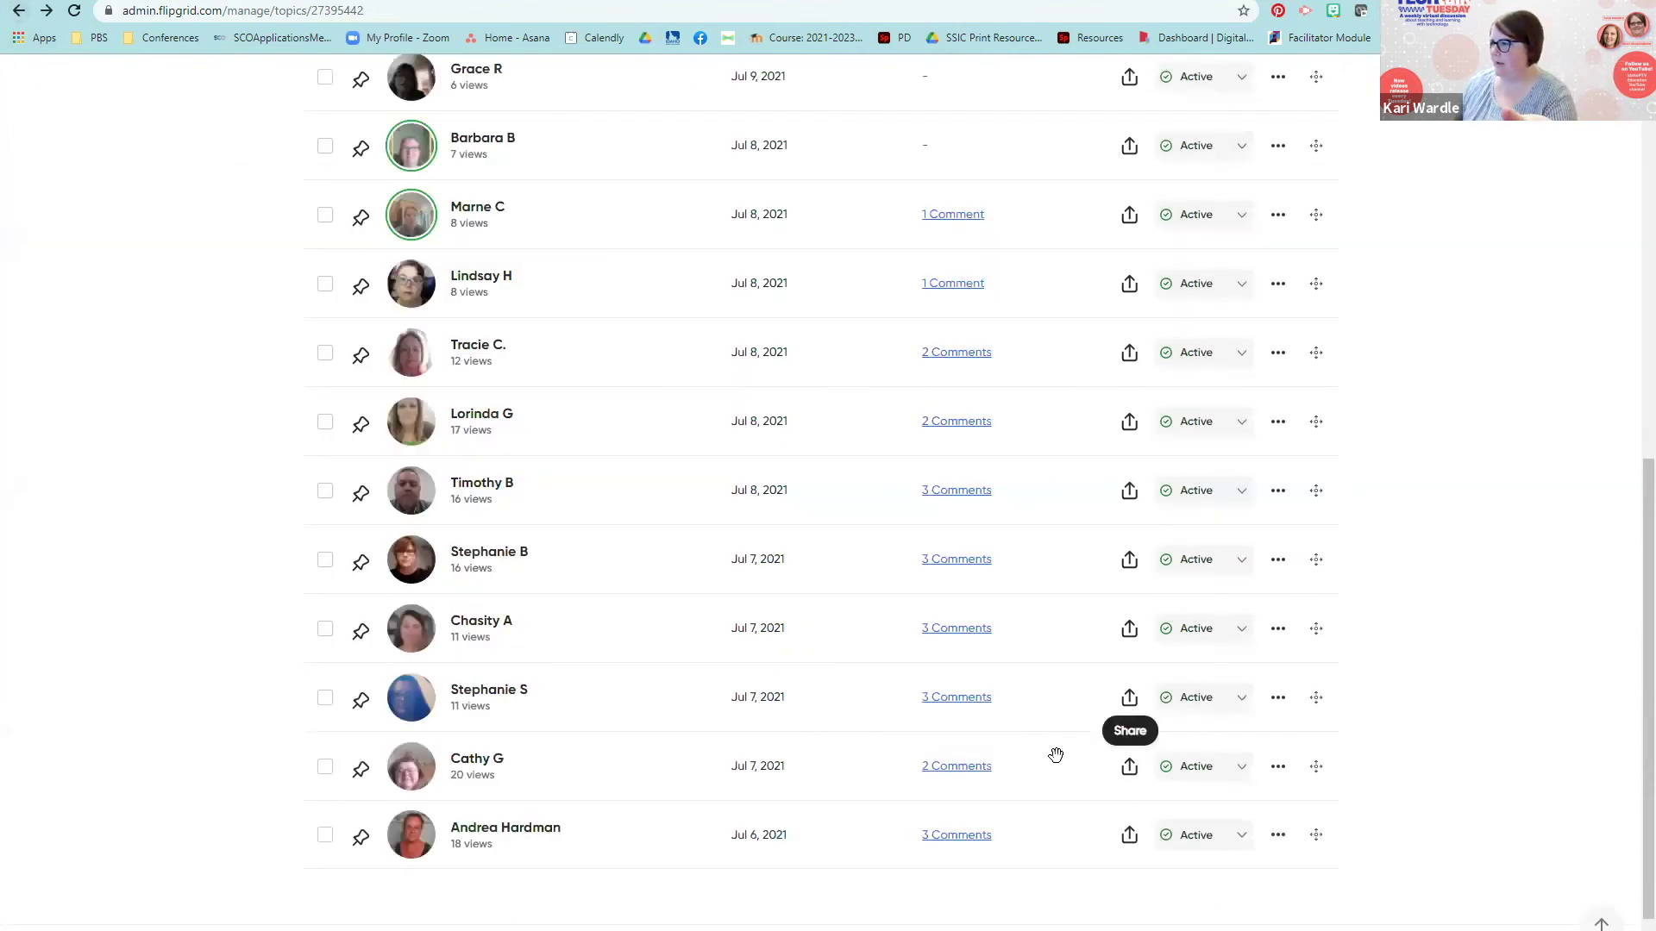
scroll(1042, 752, up, 6)
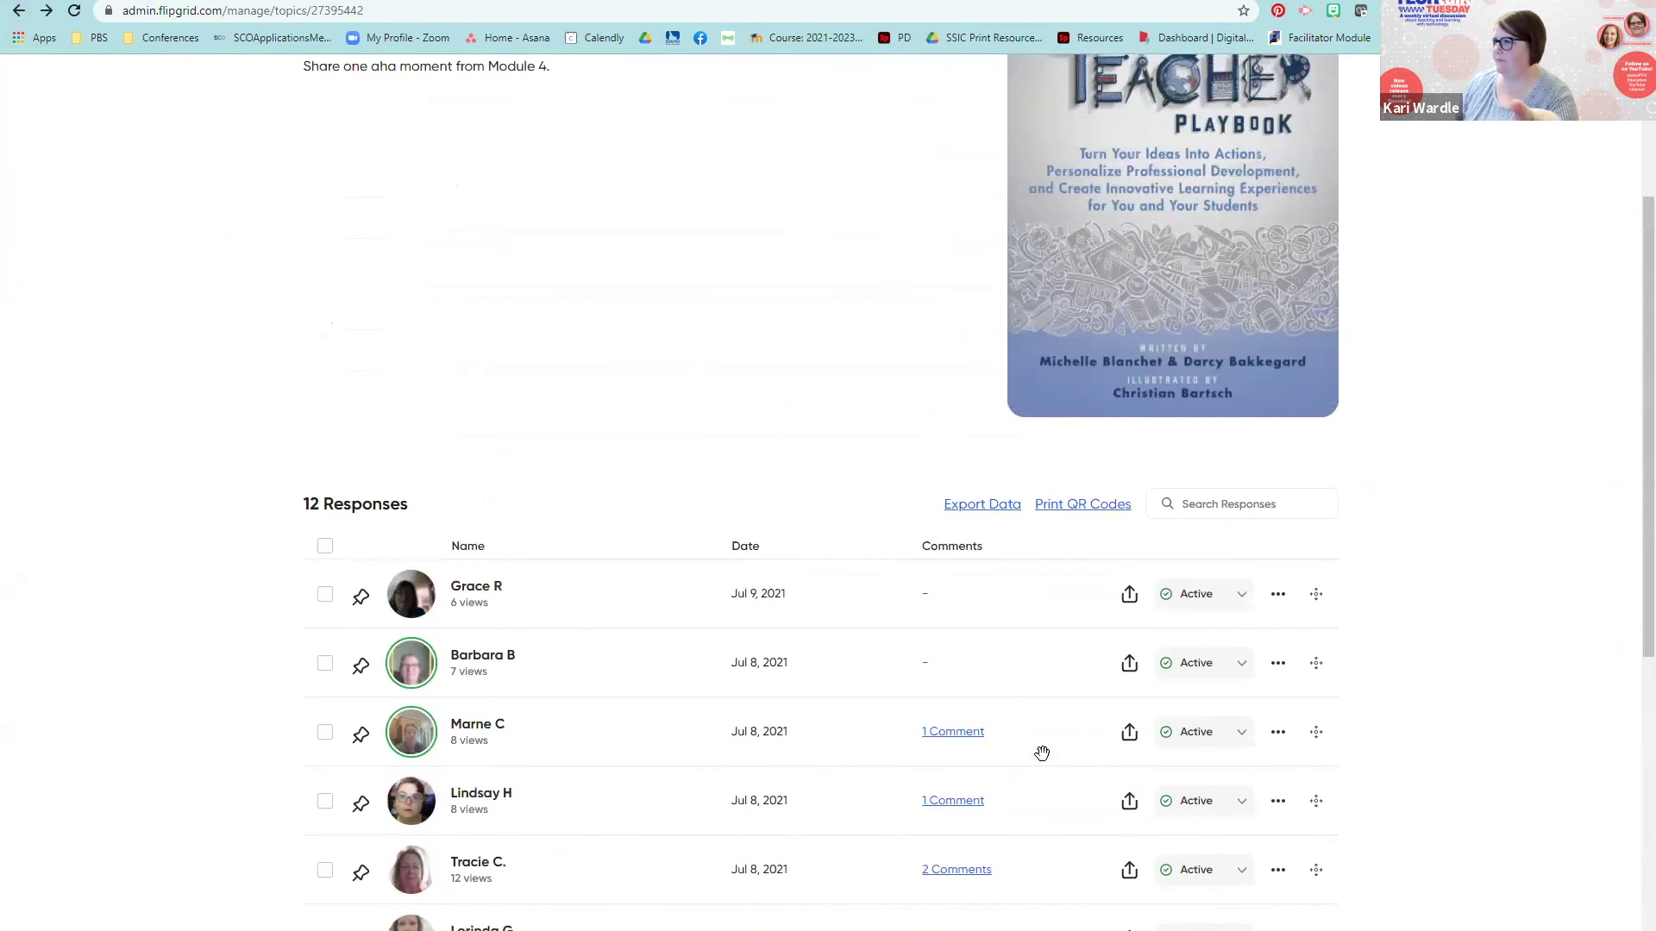
scroll(1042, 753, down, 1)
click(1135, 511)
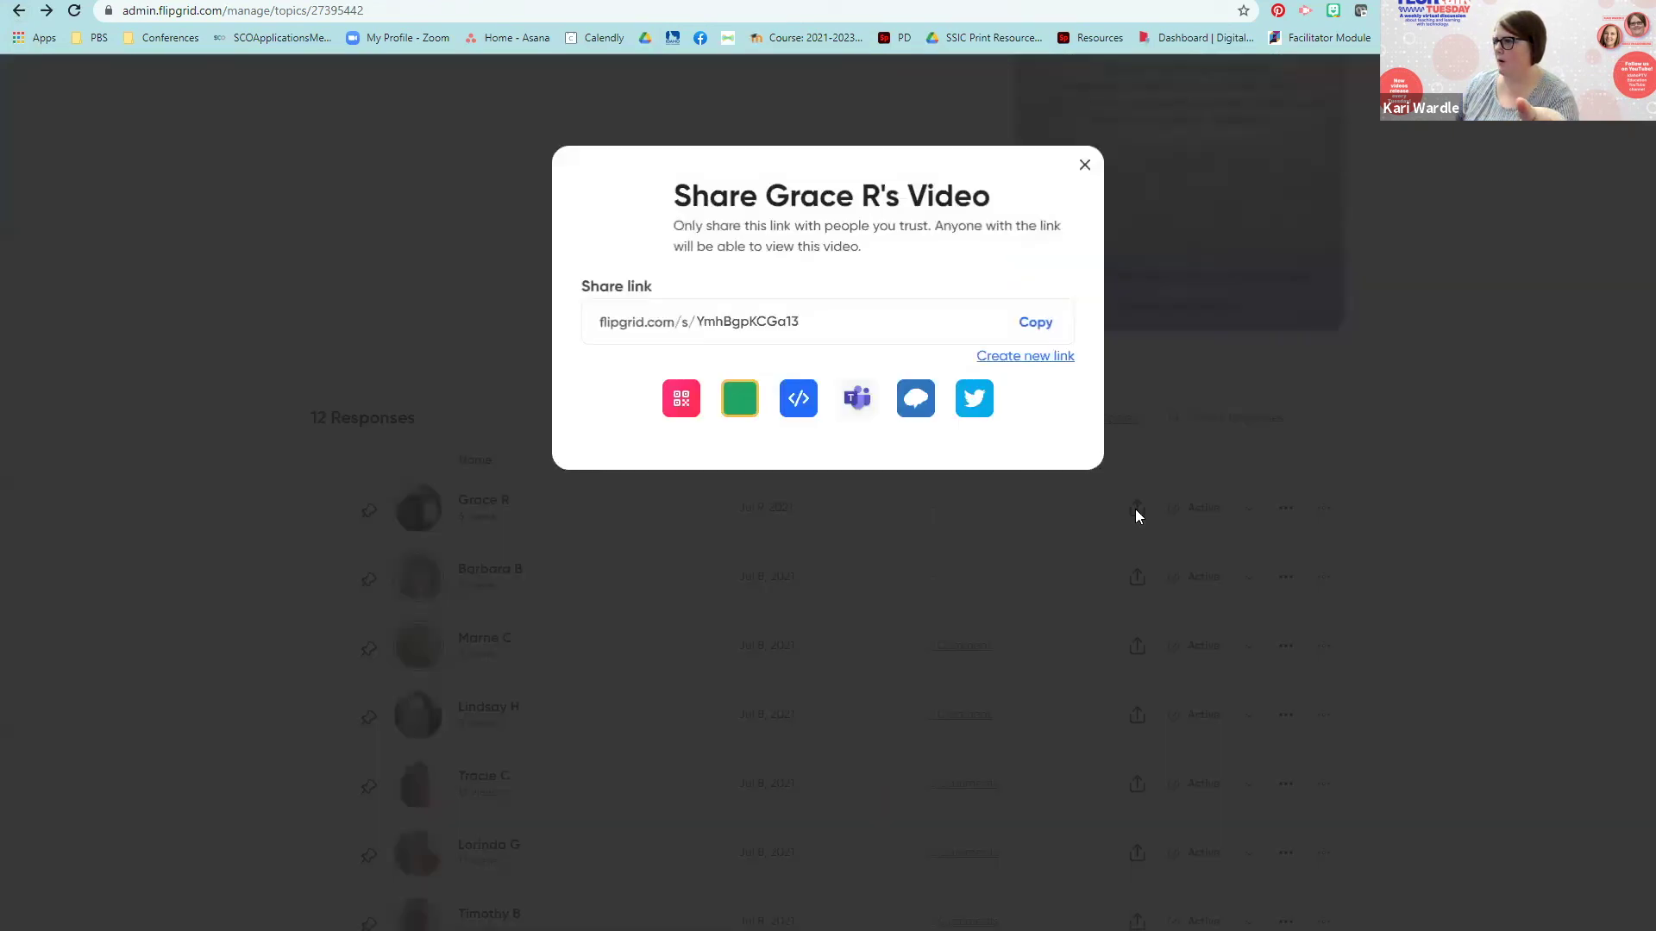
click(1085, 165)
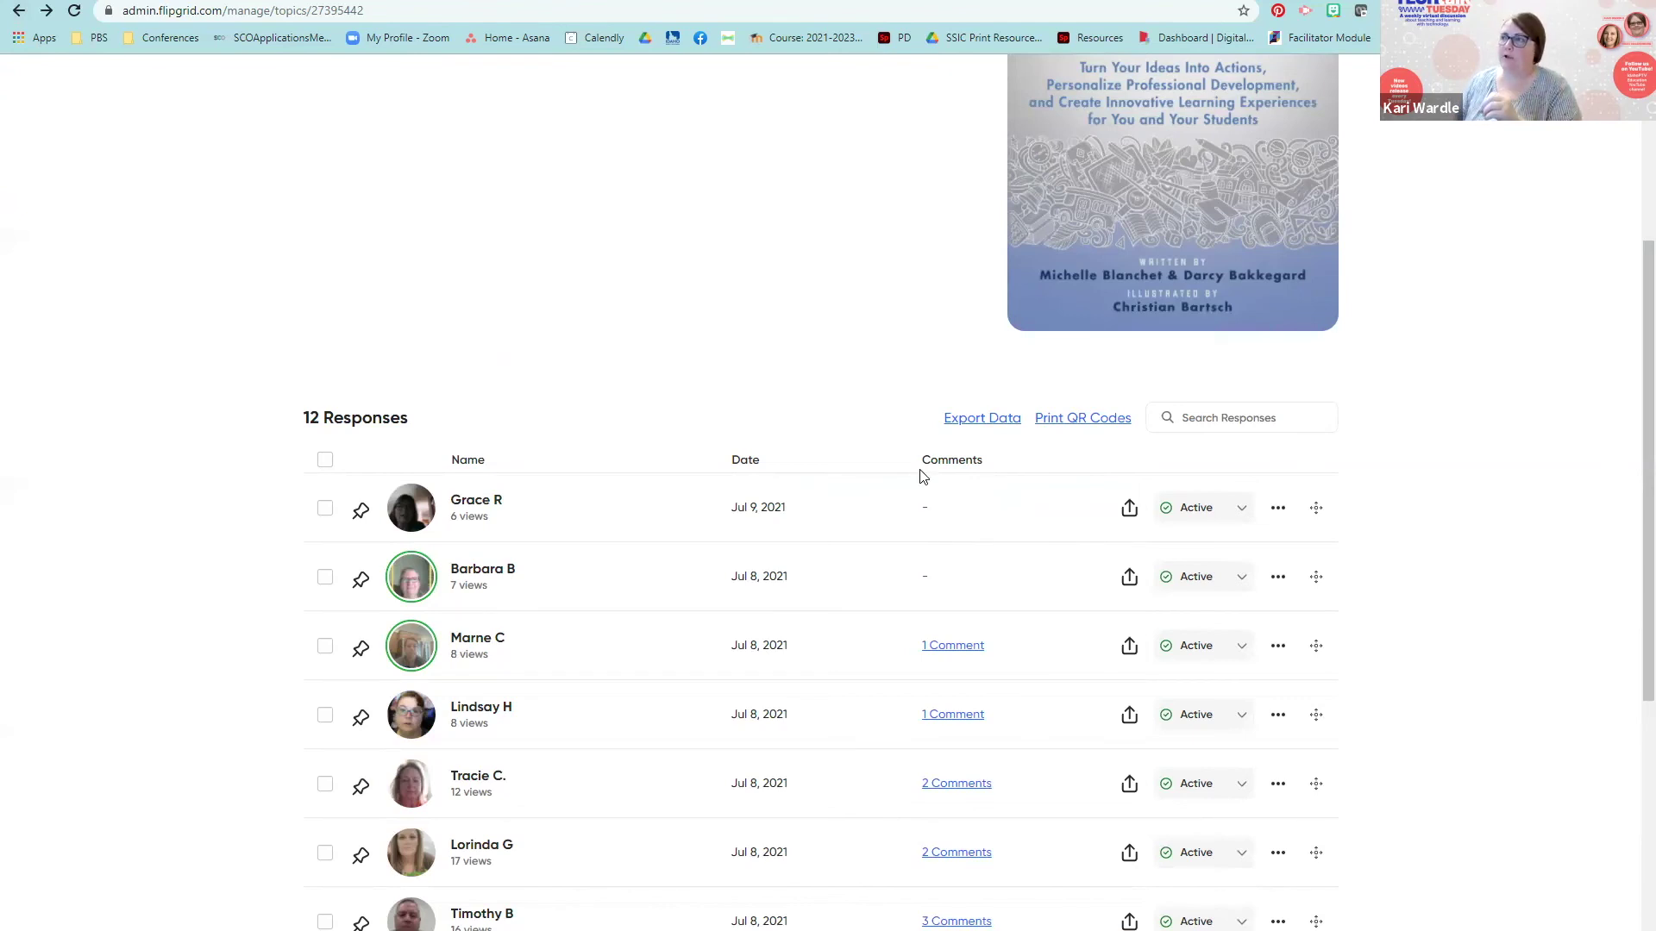
scroll(922, 476, down, 2)
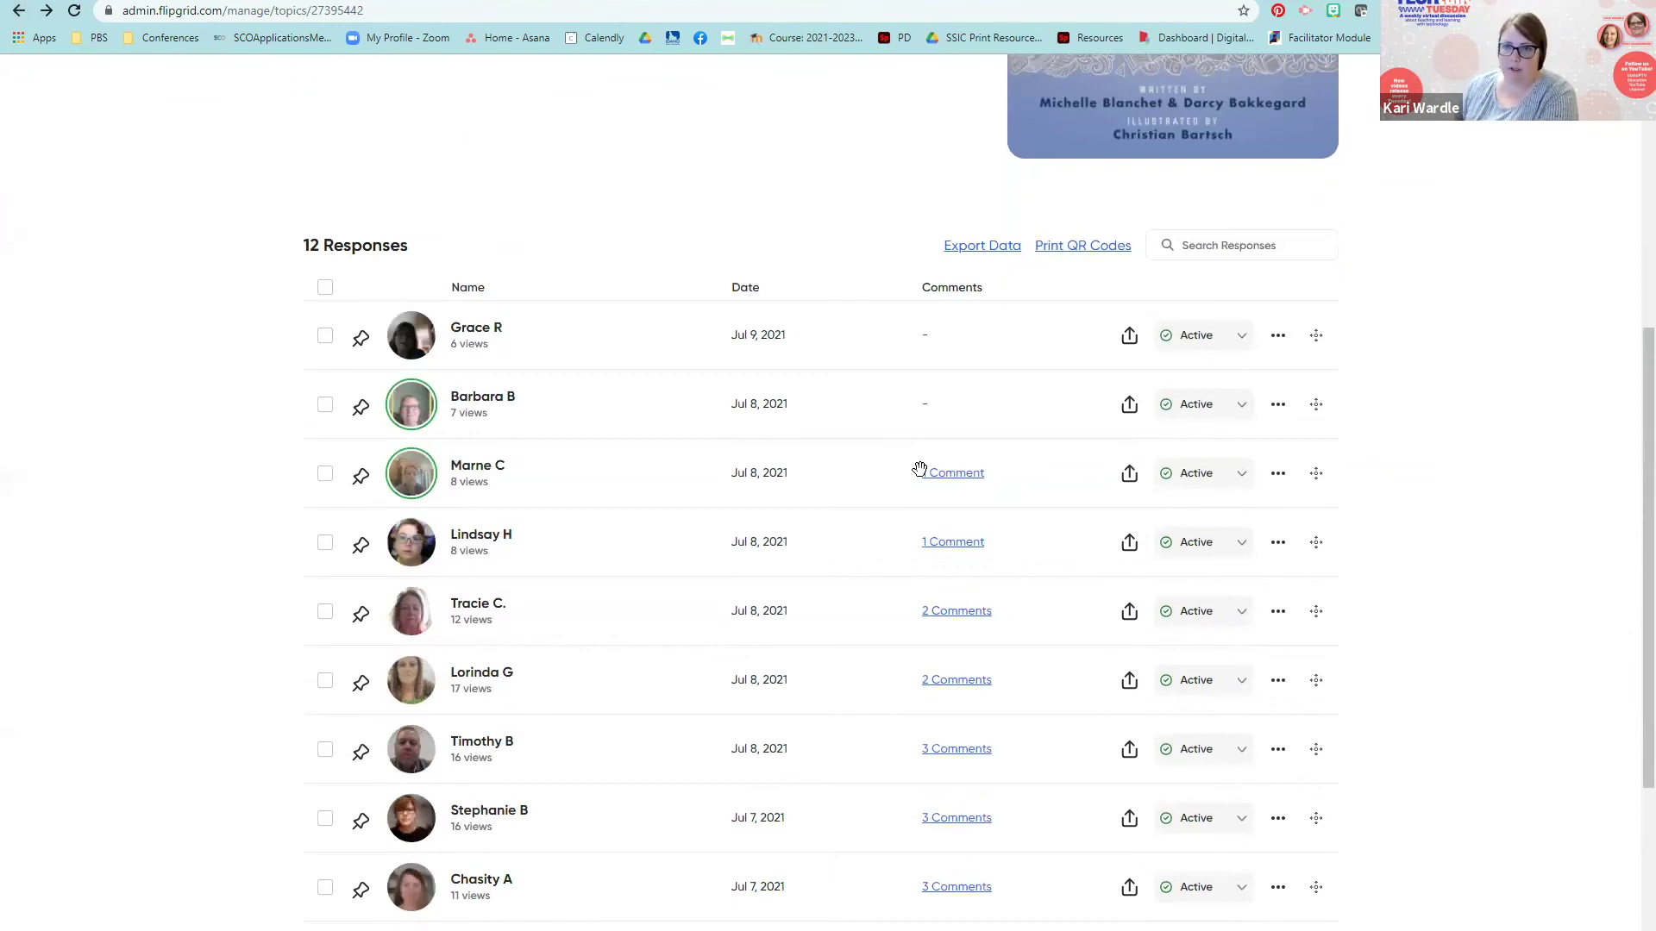
scroll(920, 469, down, 1)
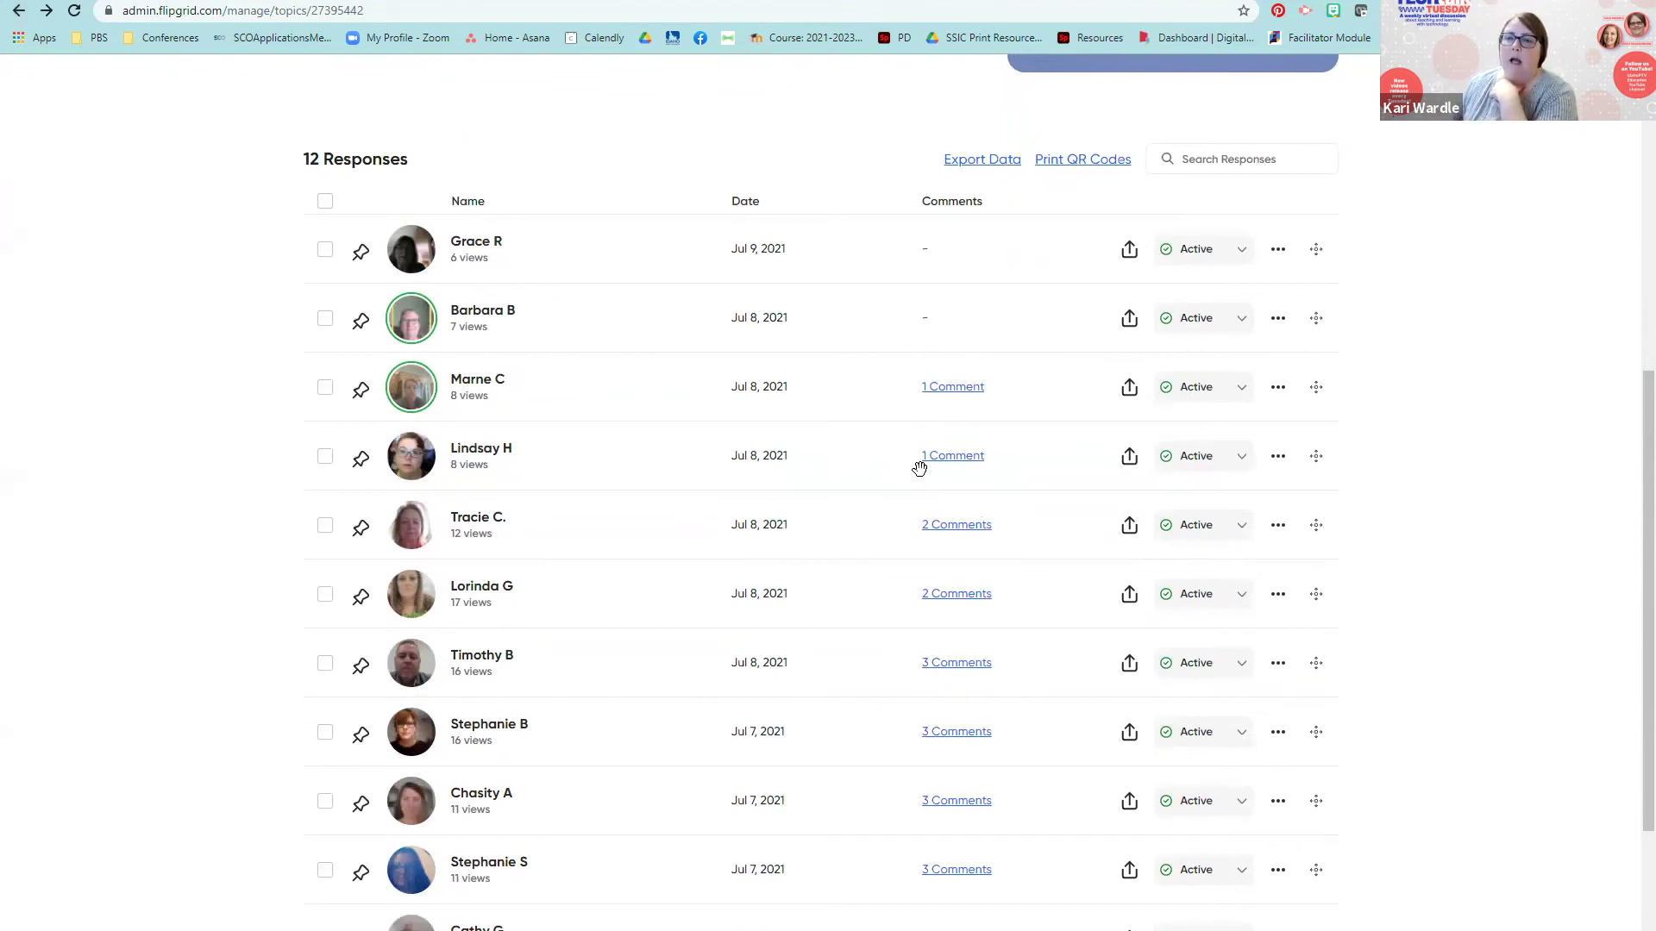
scroll(919, 469, up, 2)
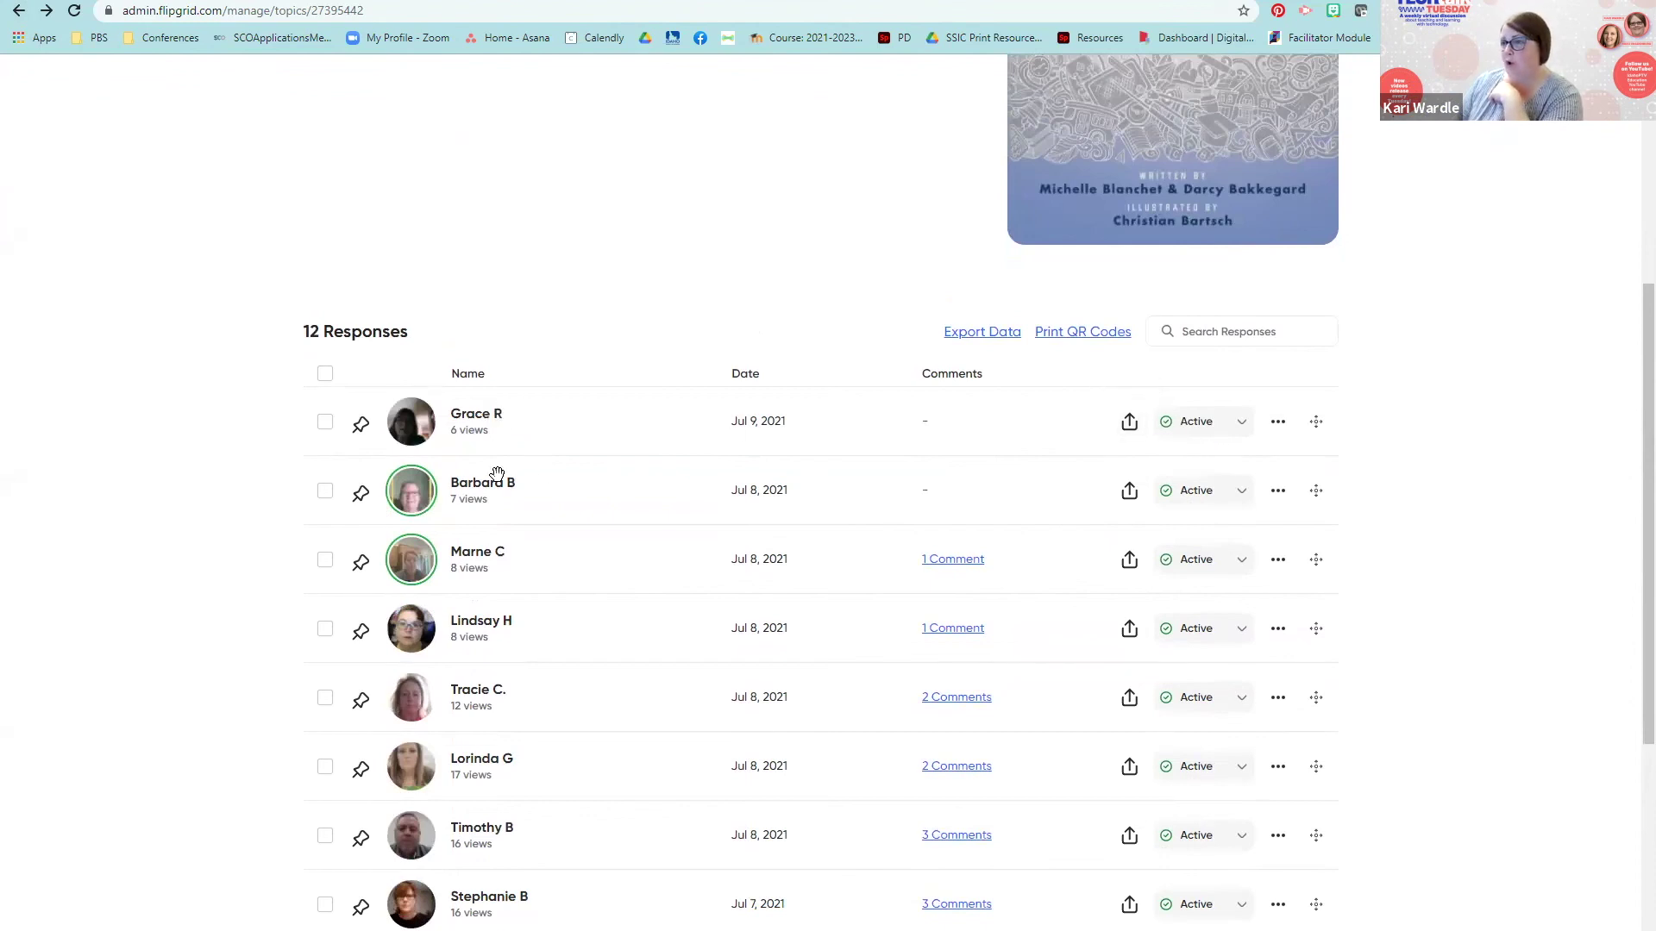
click(1129, 421)
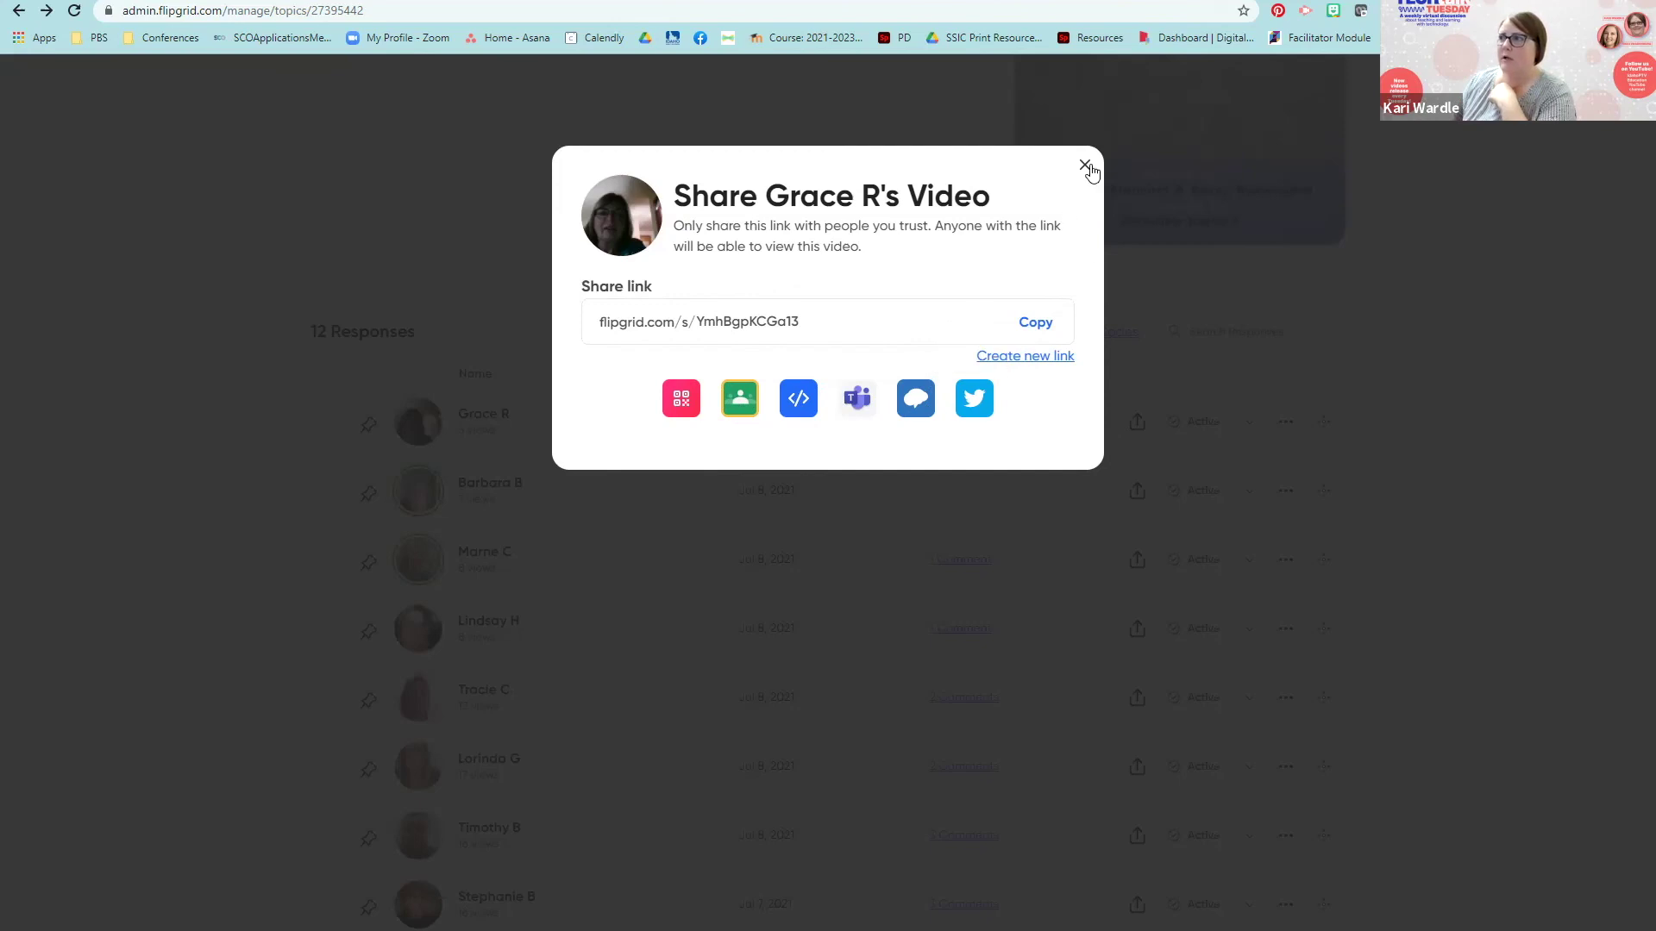
click(1138, 403)
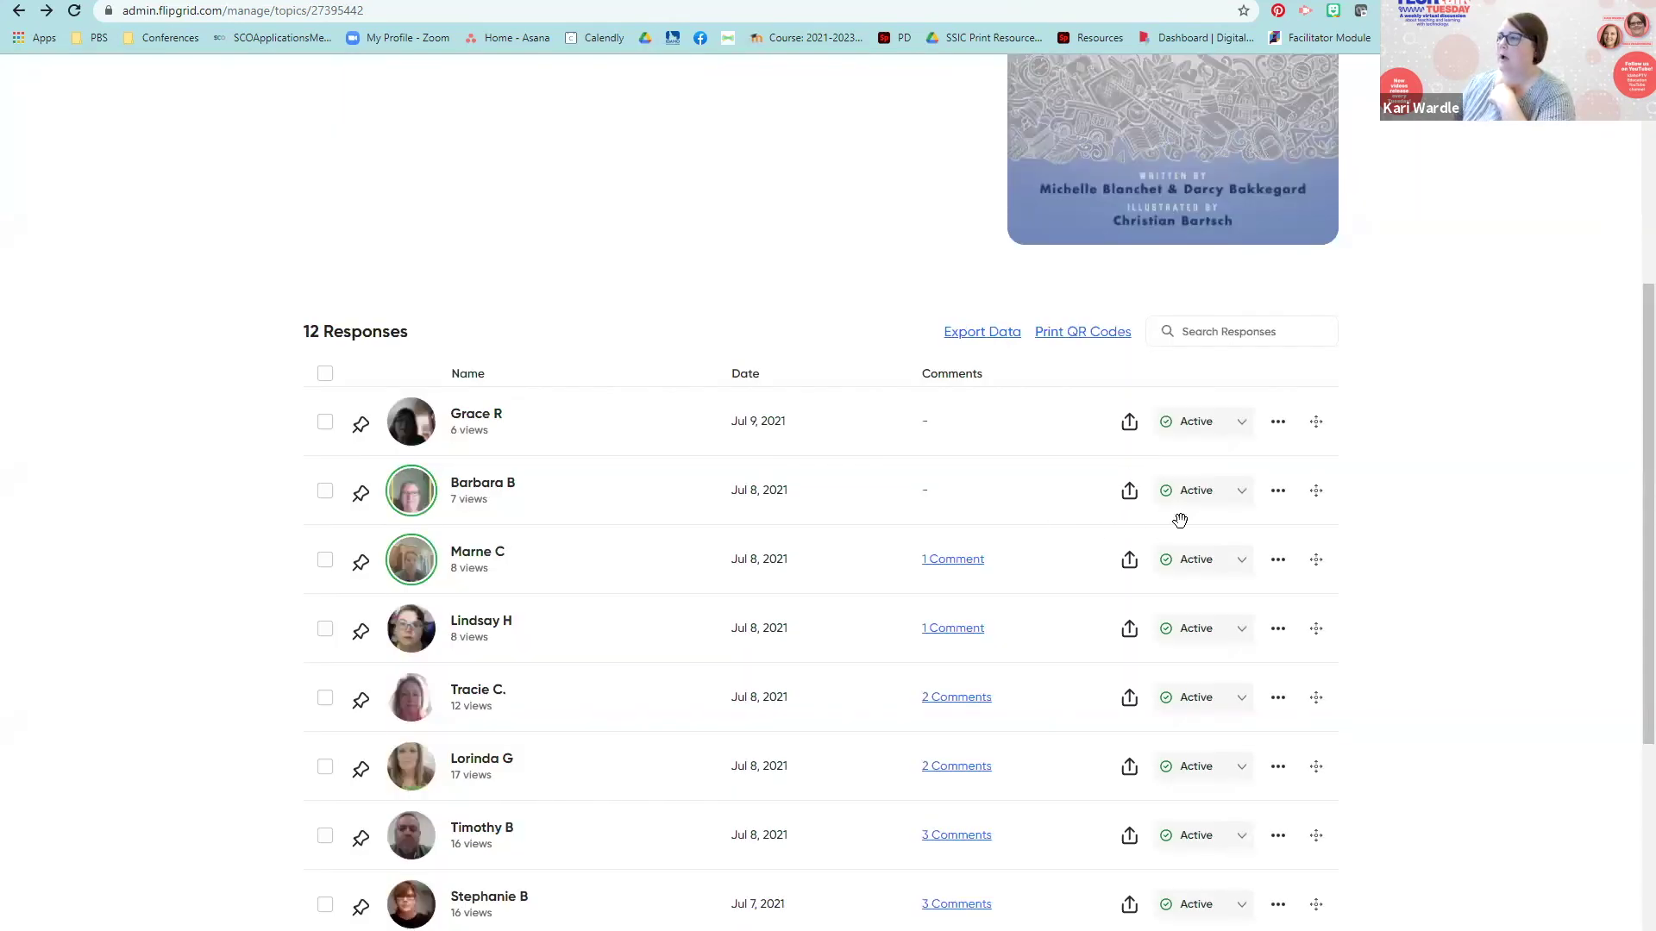
click(1244, 496)
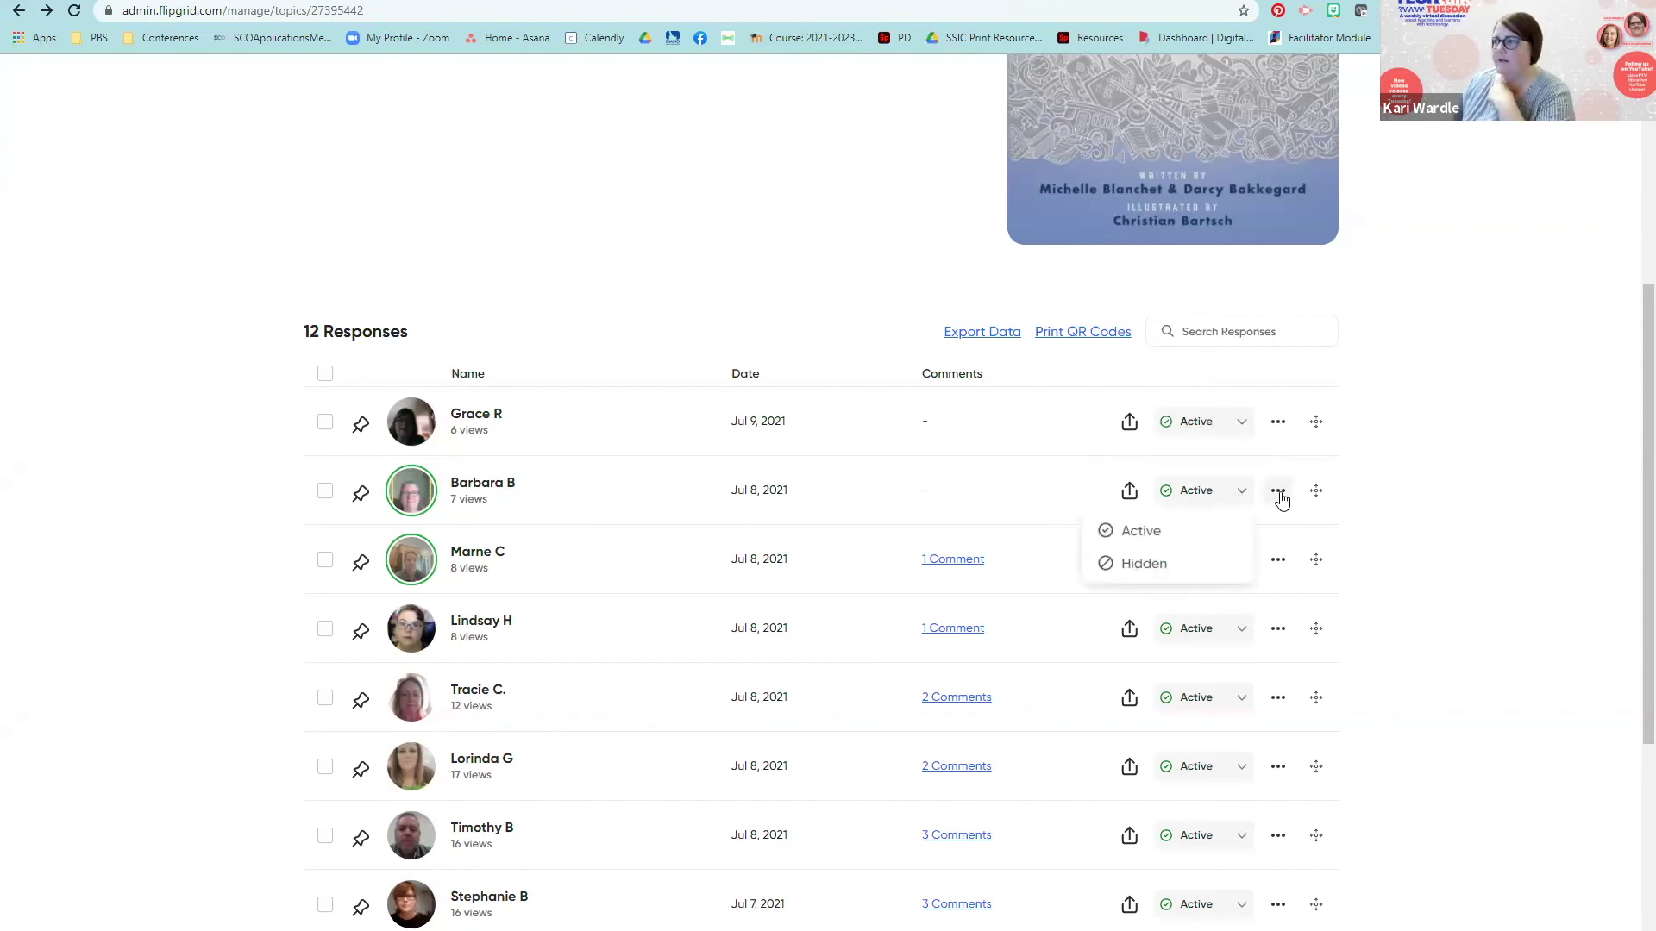
click(1280, 494)
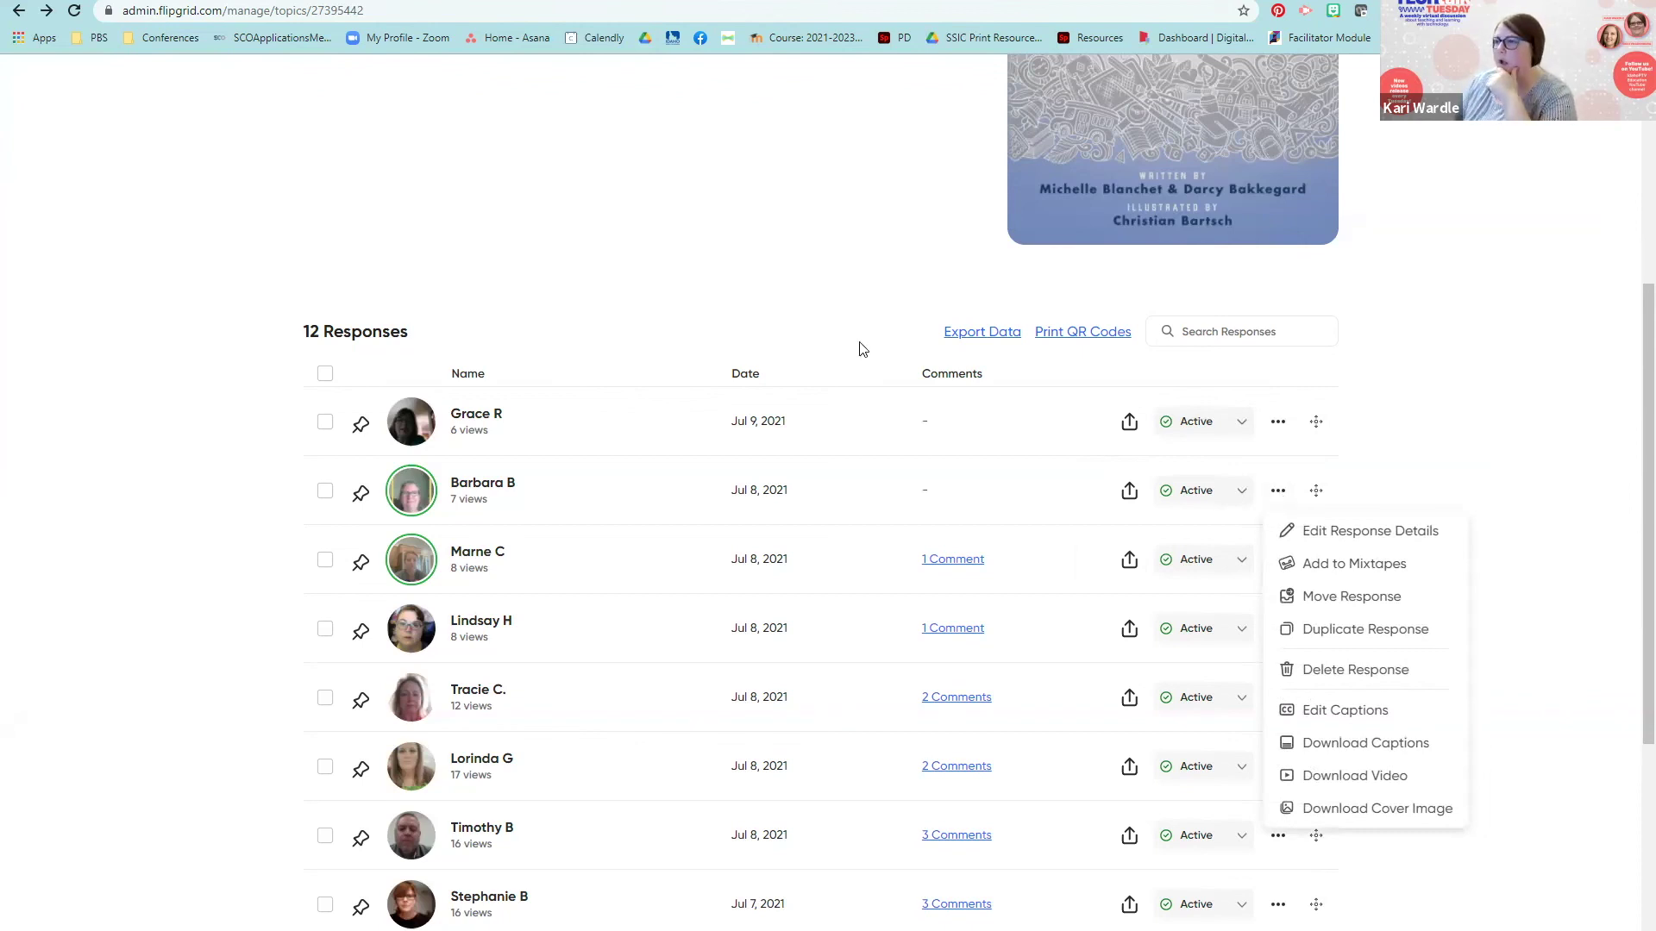
click(675, 267)
scroll(675, 267, down, 5)
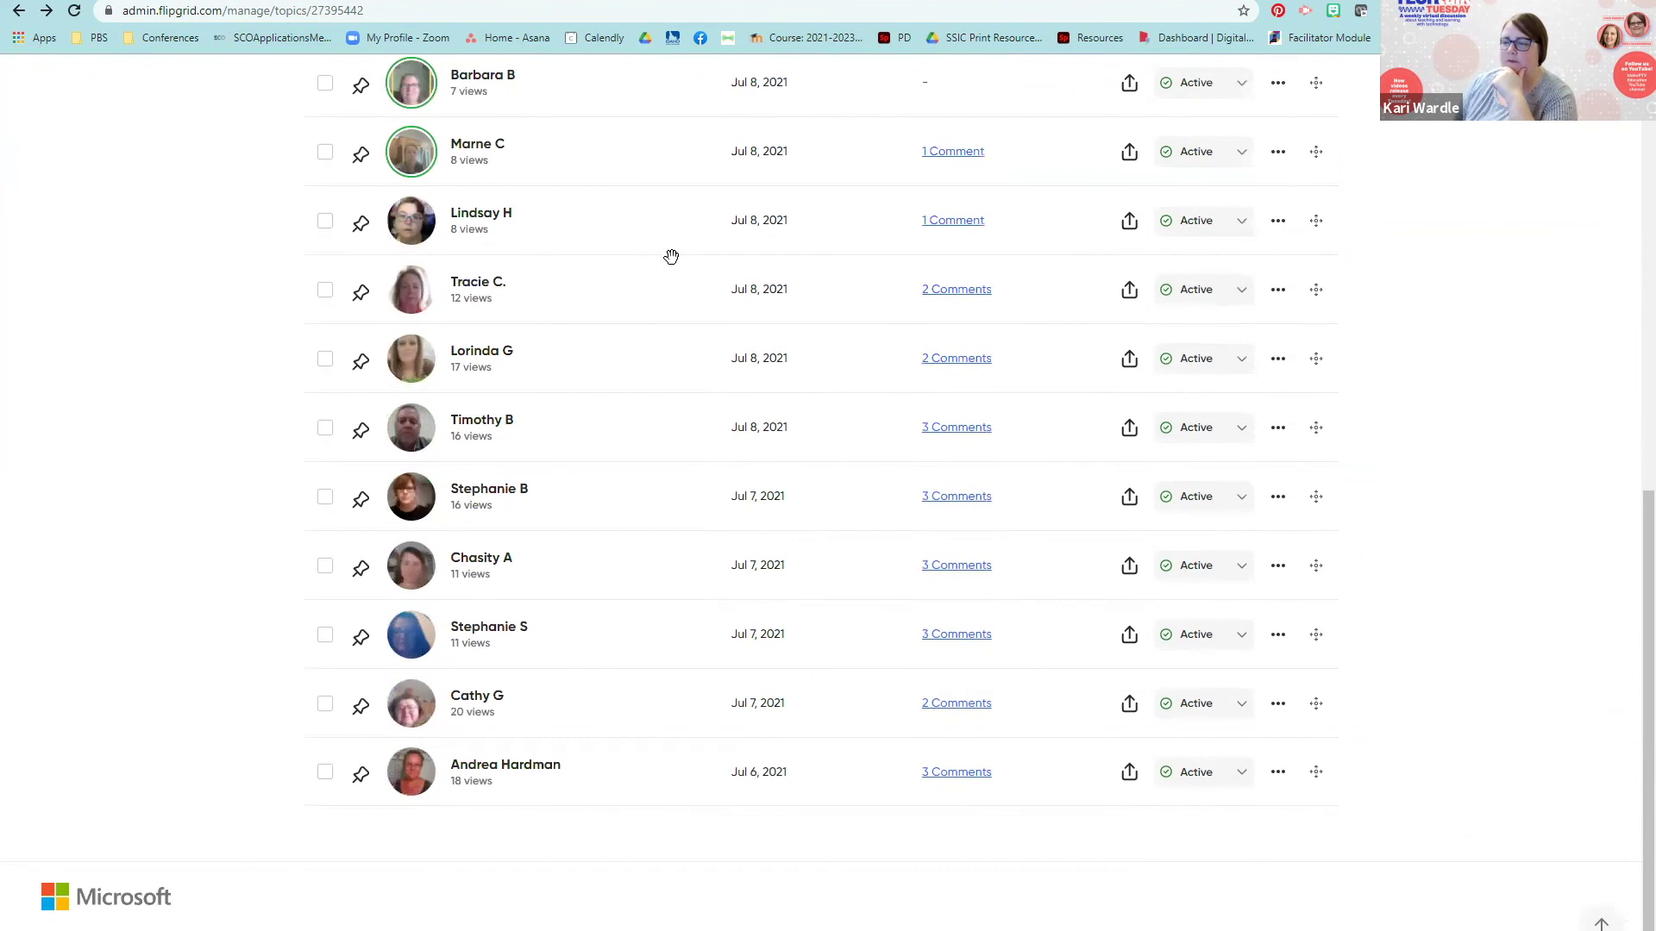
scroll(671, 257, up, 10)
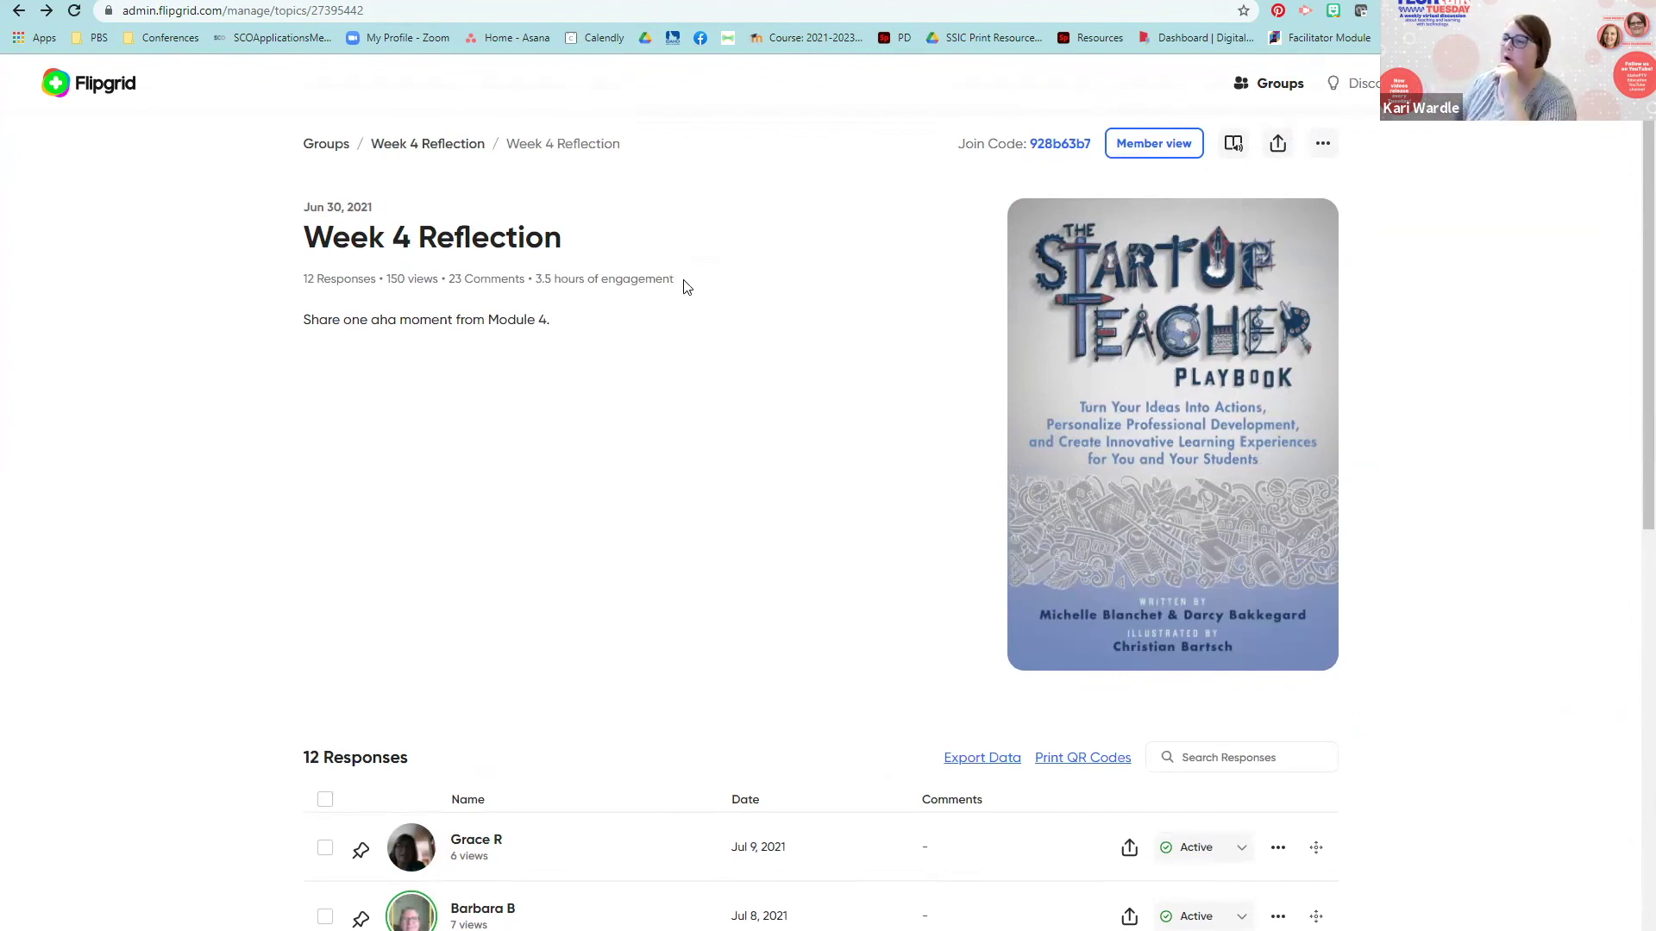
scroll(757, 361, down, 2)
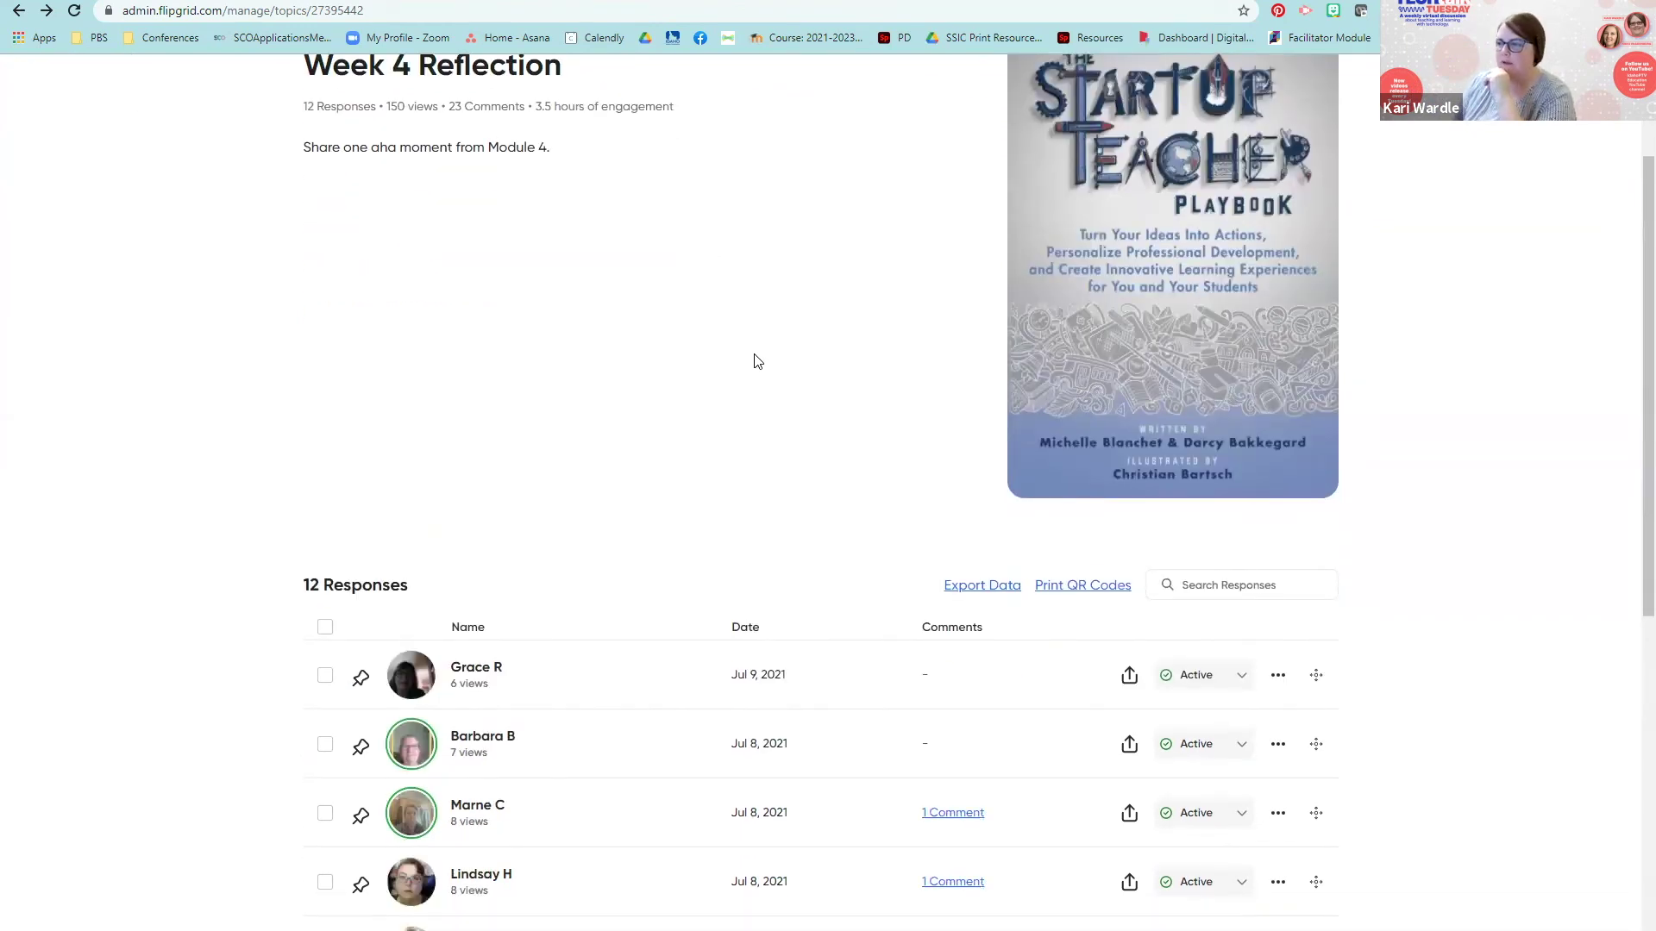
scroll(757, 362, up, 2)
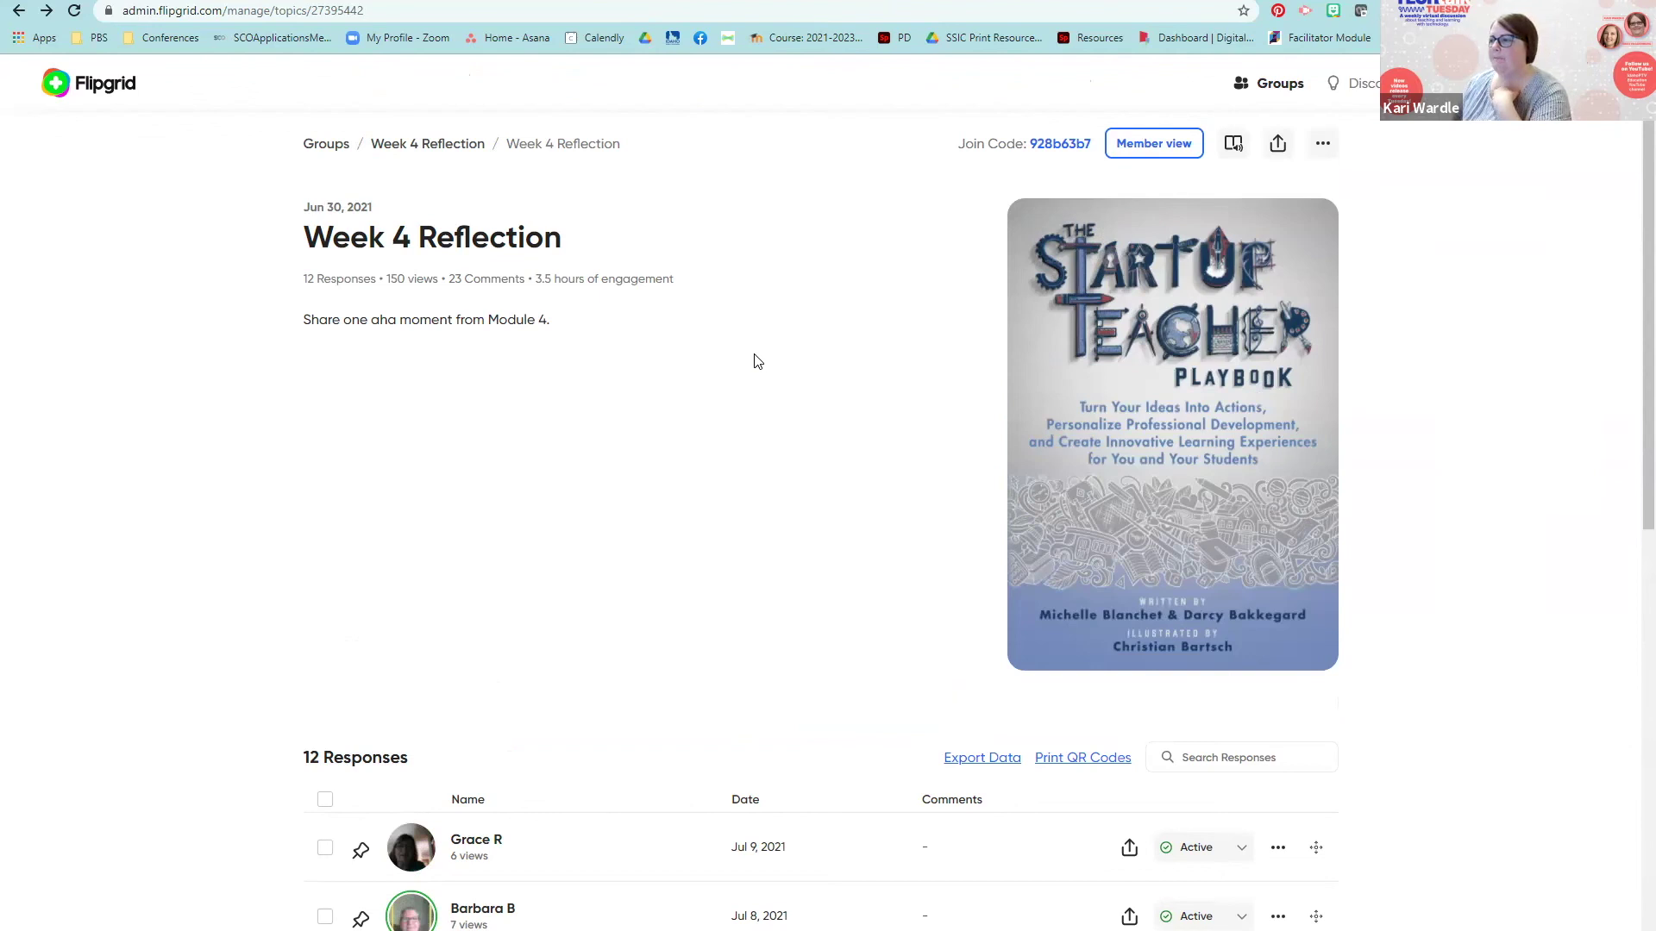
scroll(755, 360, down, 3)
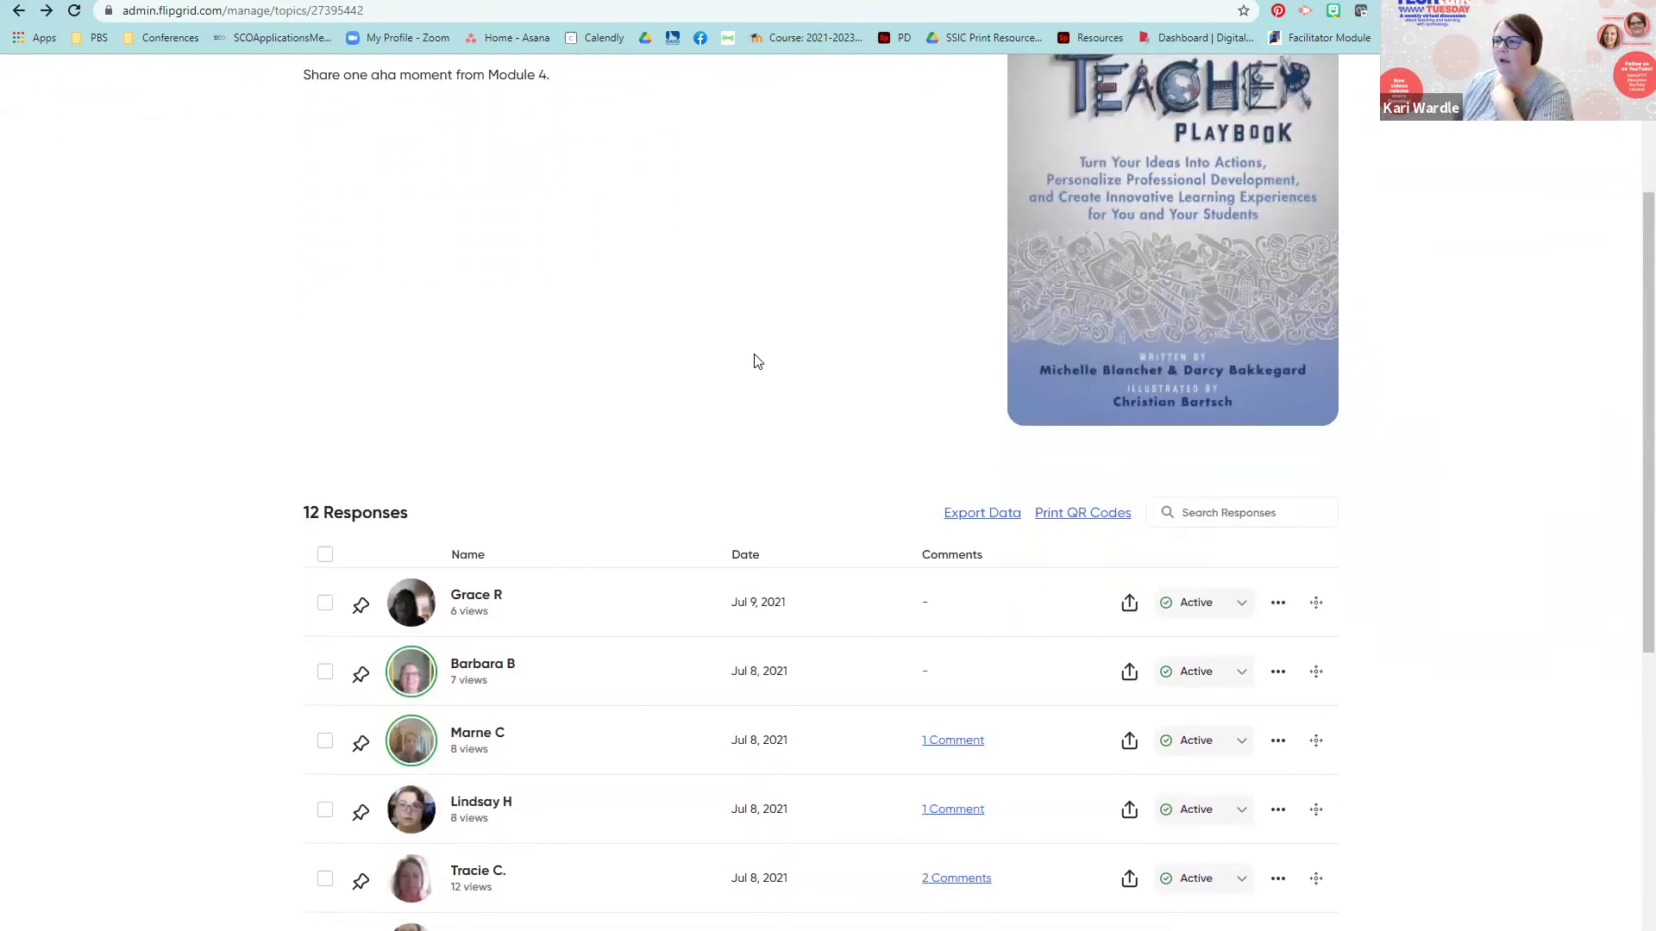
click(1094, 506)
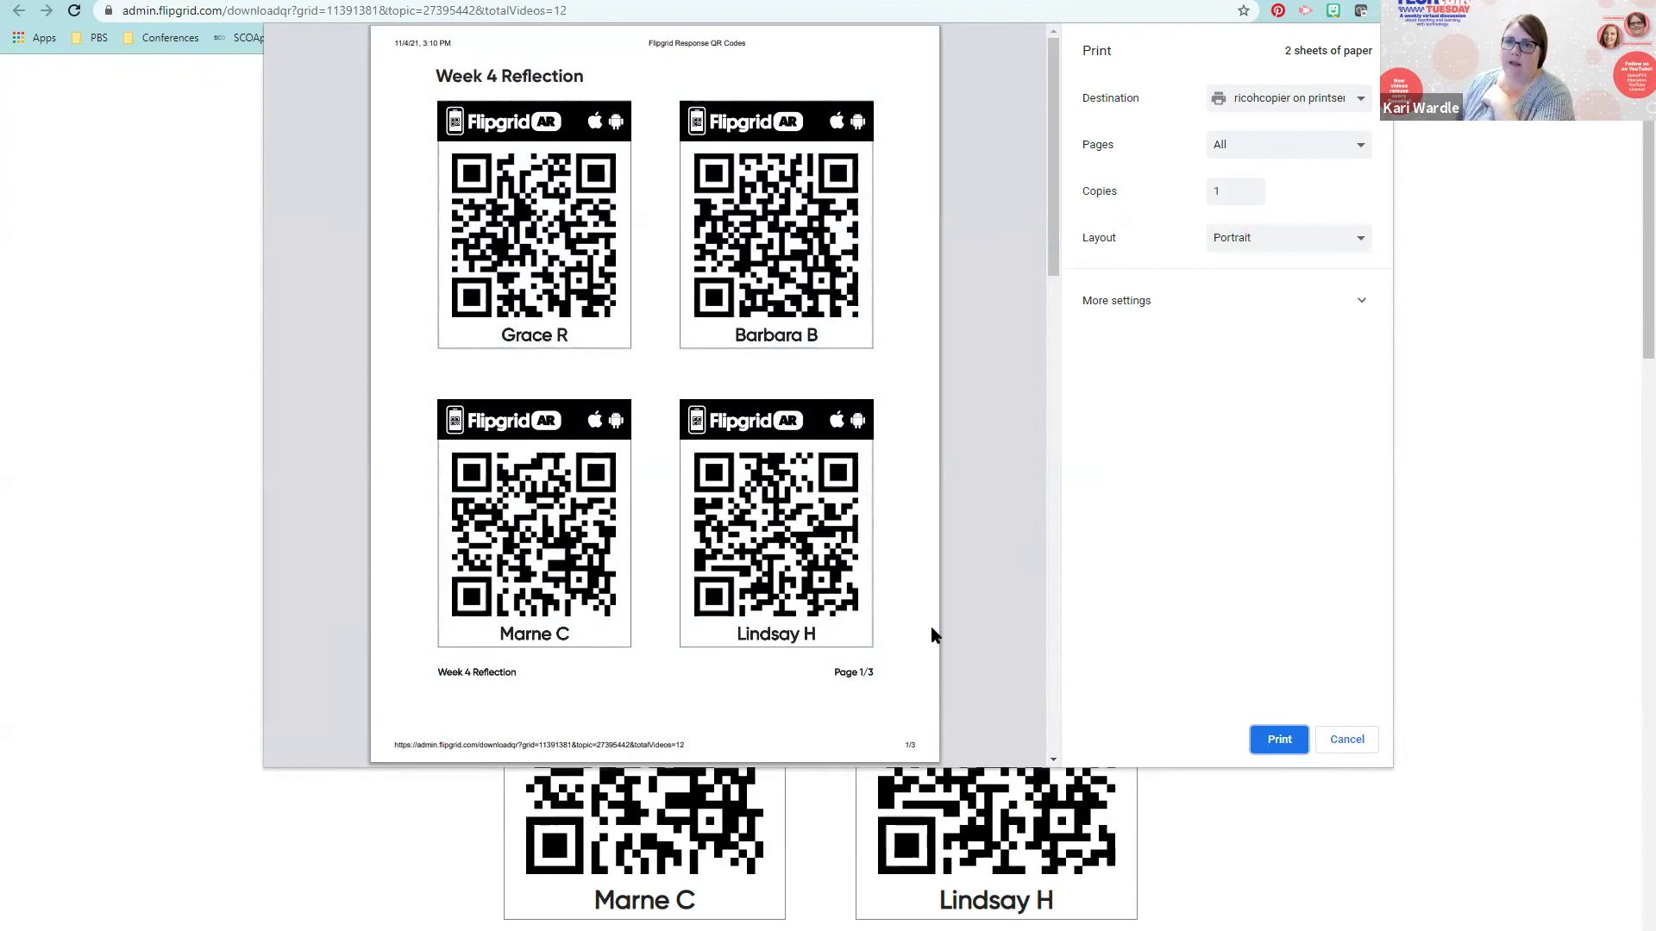
click(1367, 740)
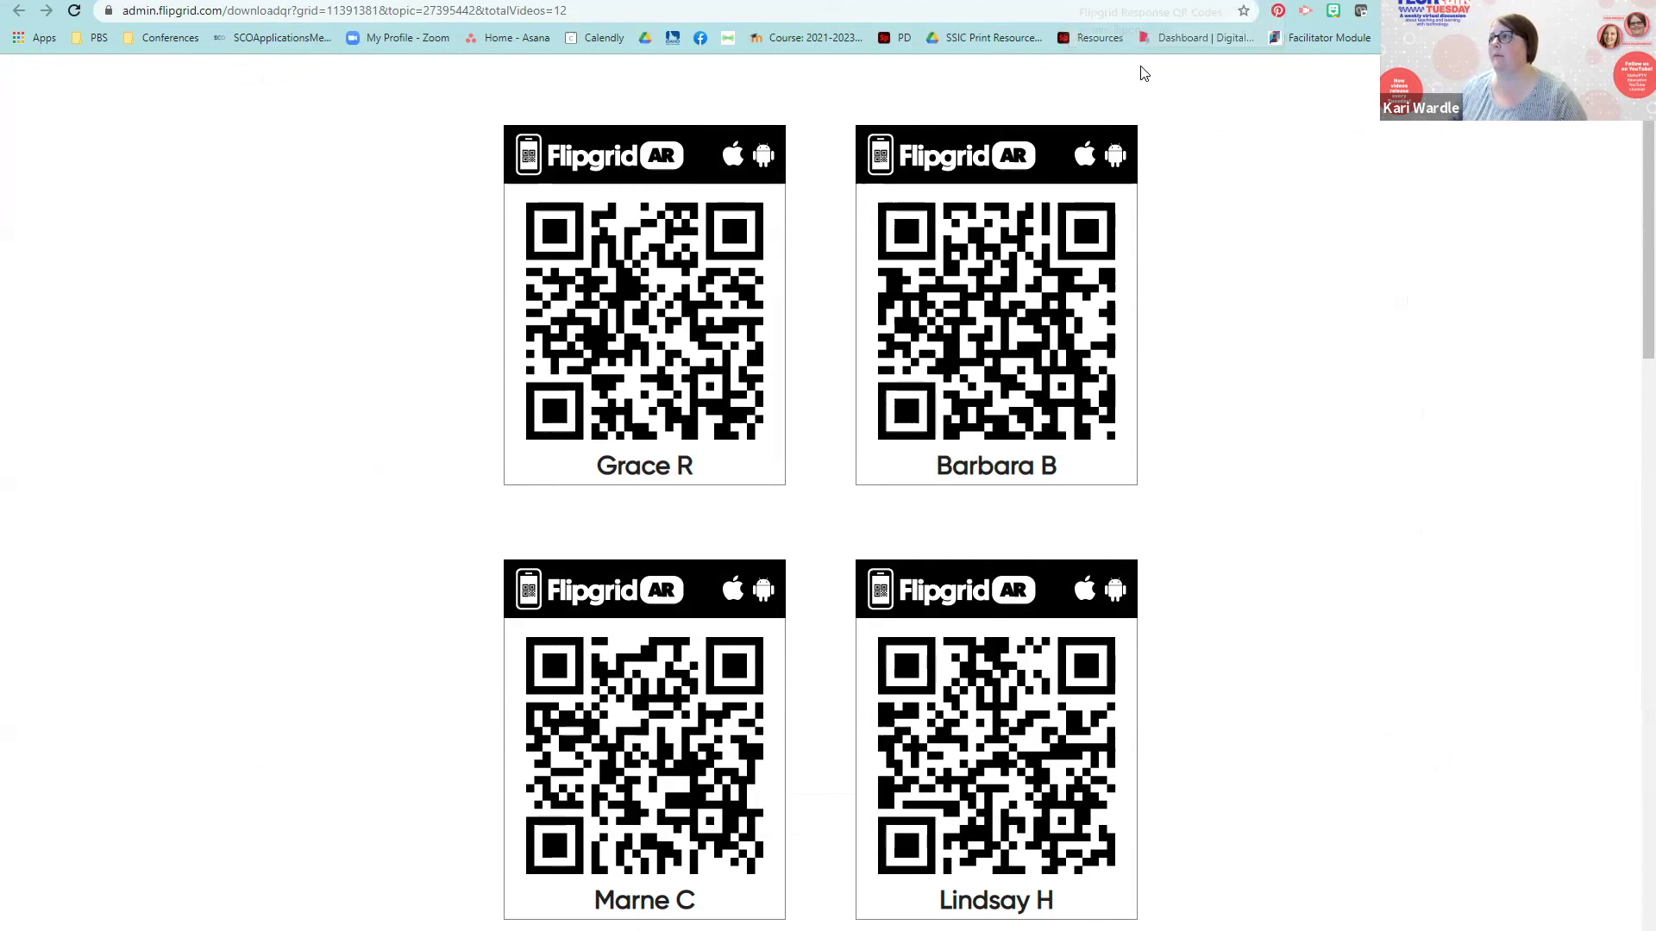
key(ctrl+w)
scroll(893, 423, up, 3)
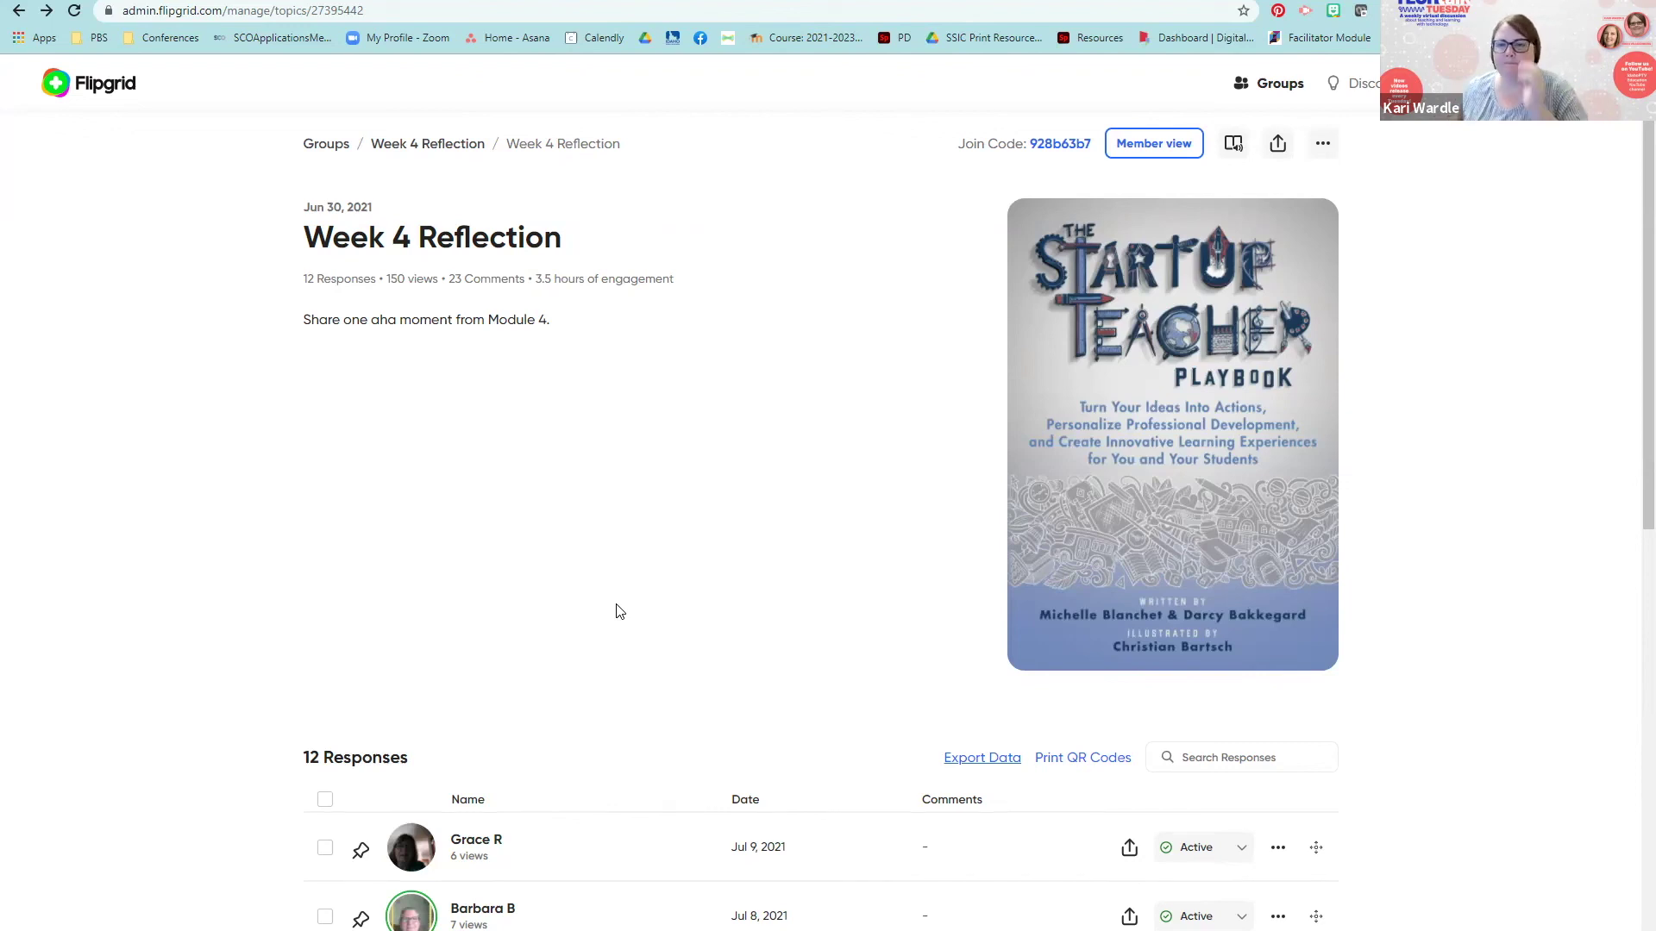
Step: Return to the Topics list via the Flipgrid logo and look over all 12 topics
click(91, 92)
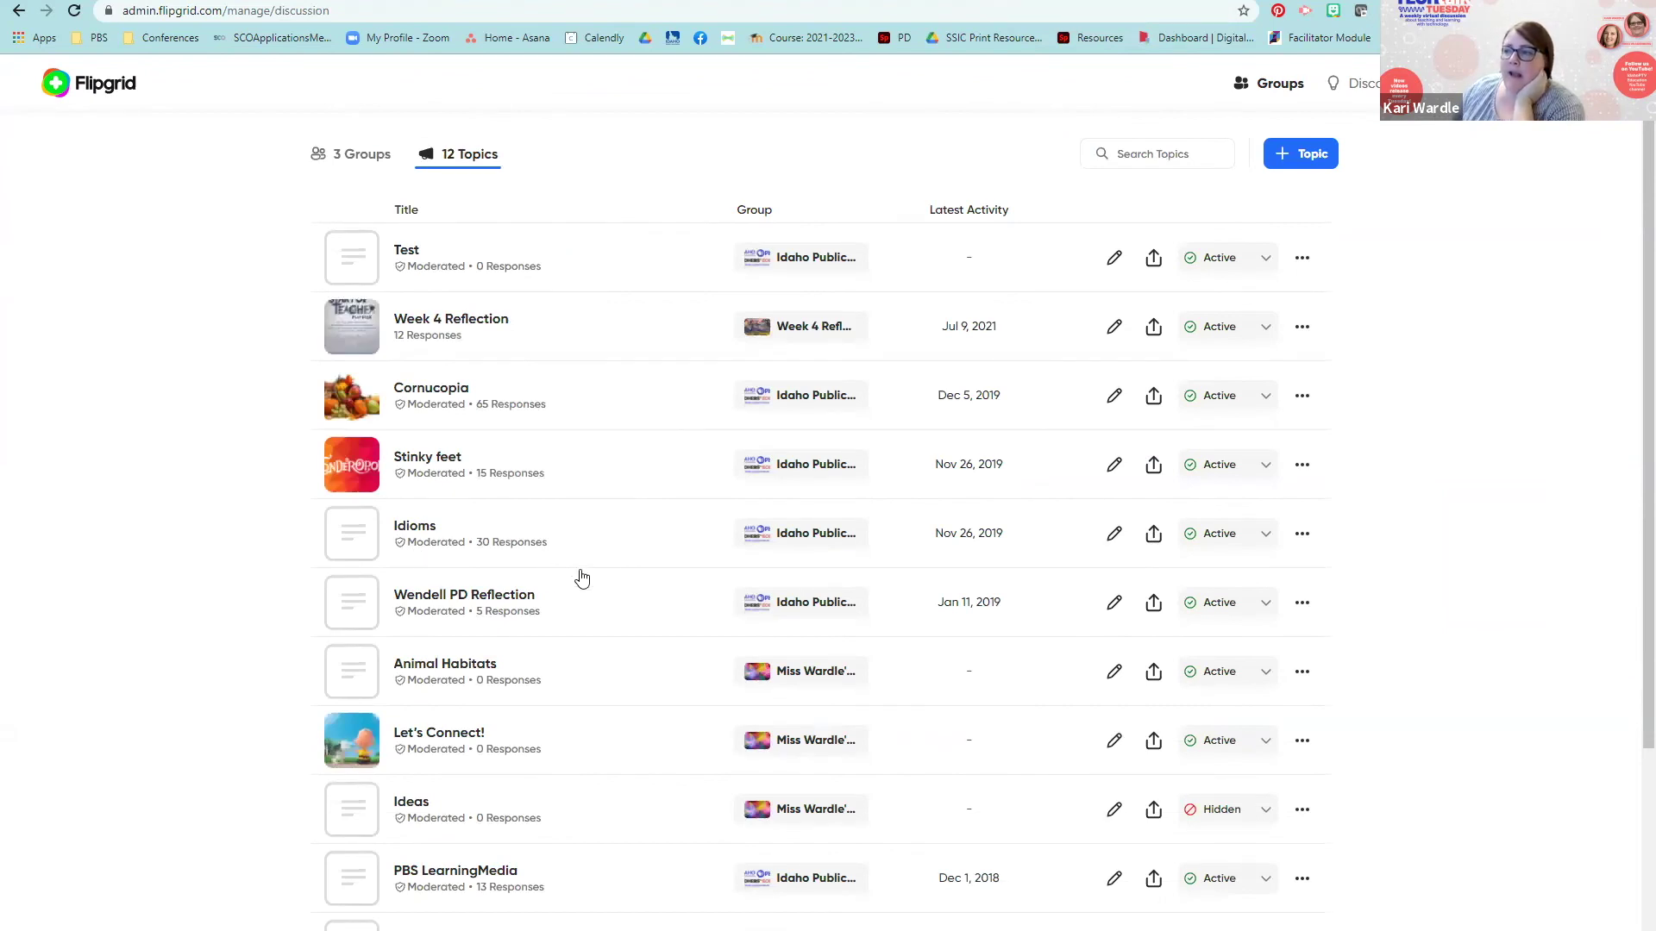
scroll(630, 578, down, 1)
scroll(632, 578, up, 1)
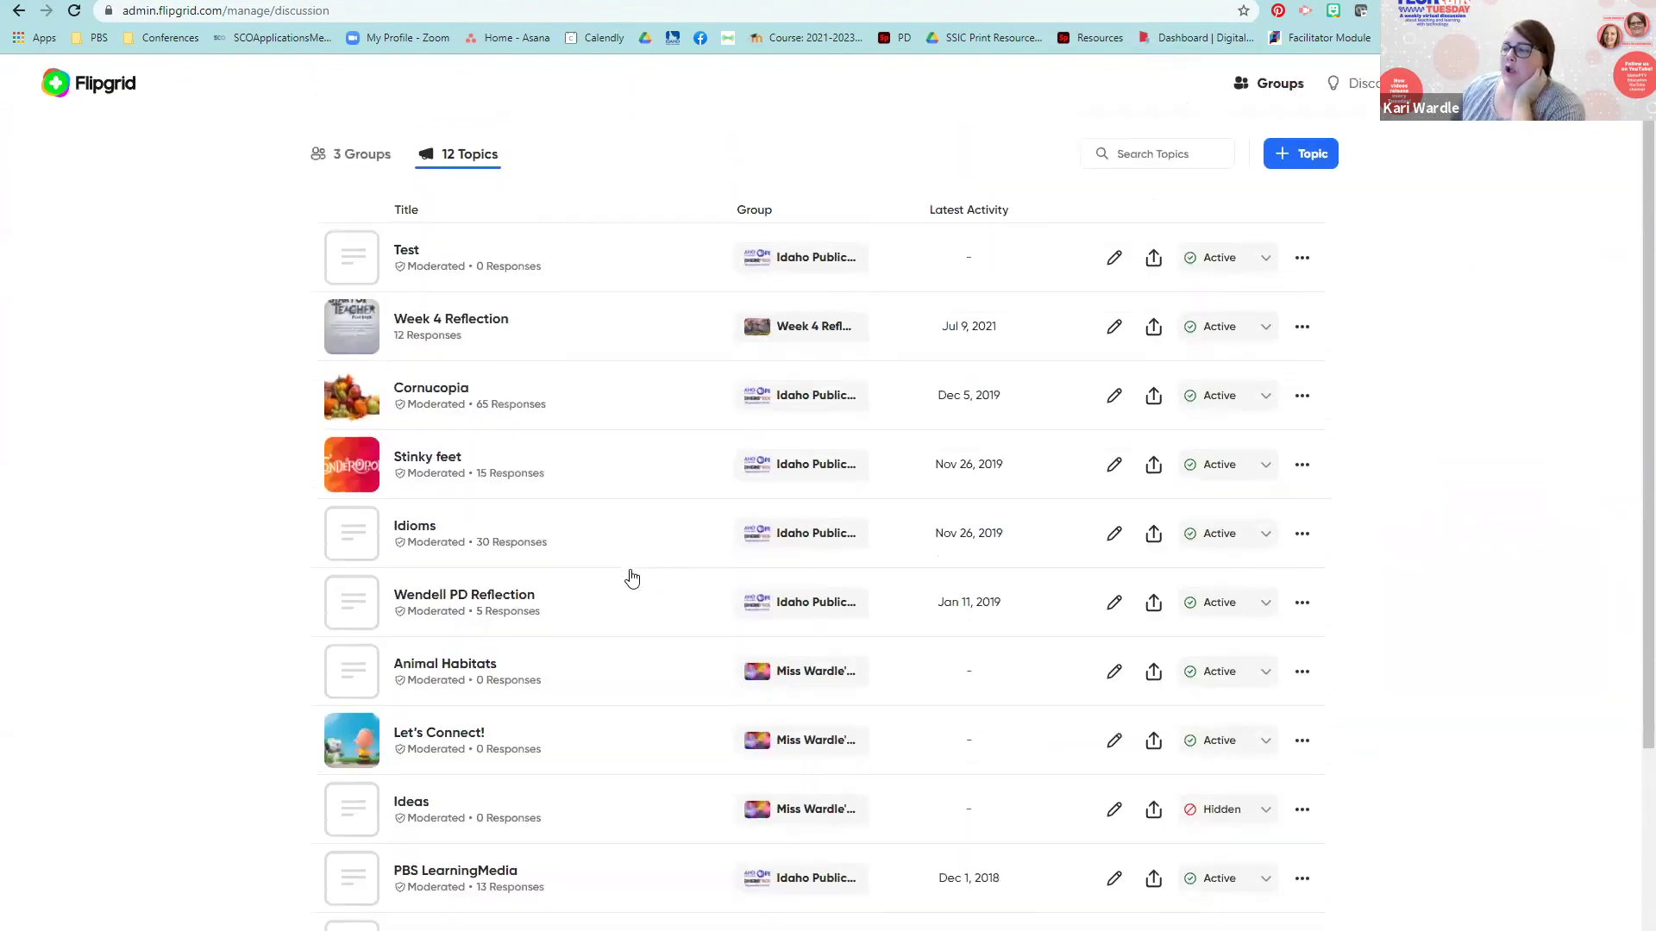